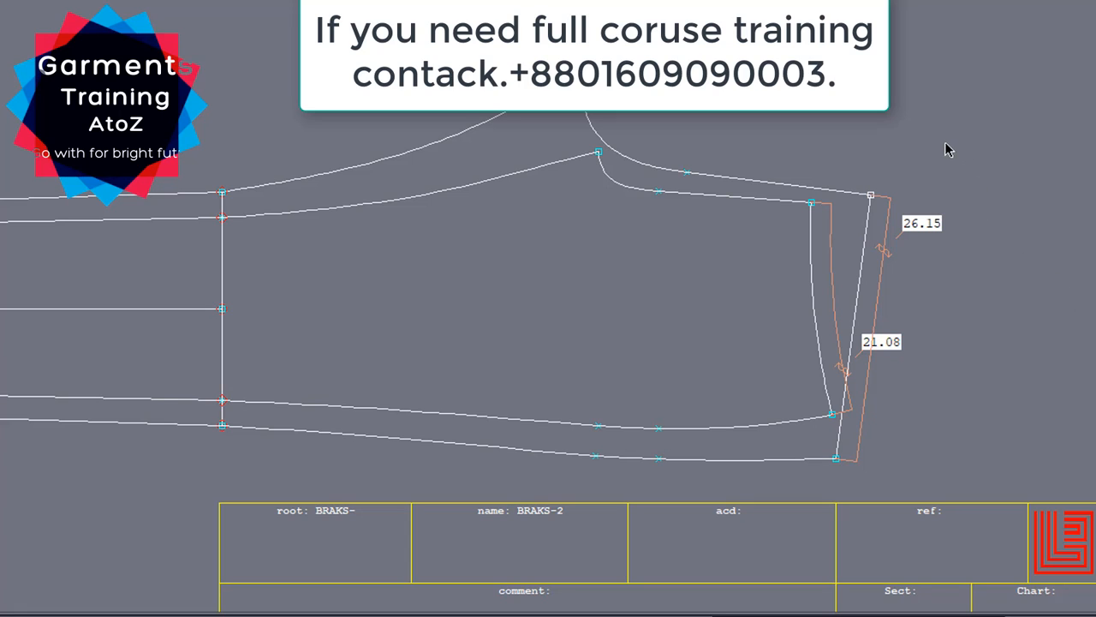
- Draw a long, narrow waistband rectangle beside the waist edges of the trouser outlines
mouse_move(940, 129)
mouse_down()
mouse_move(967, 215)
mouse_move(993, 428)
mouse_move(1011, 441)
mouse_up()
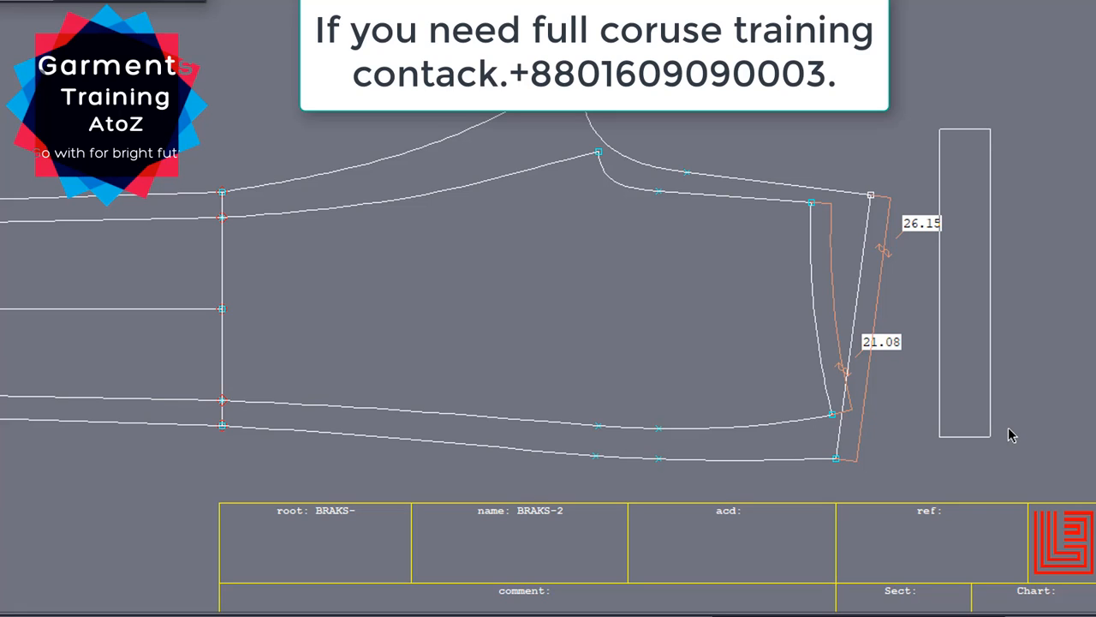
key(Return)
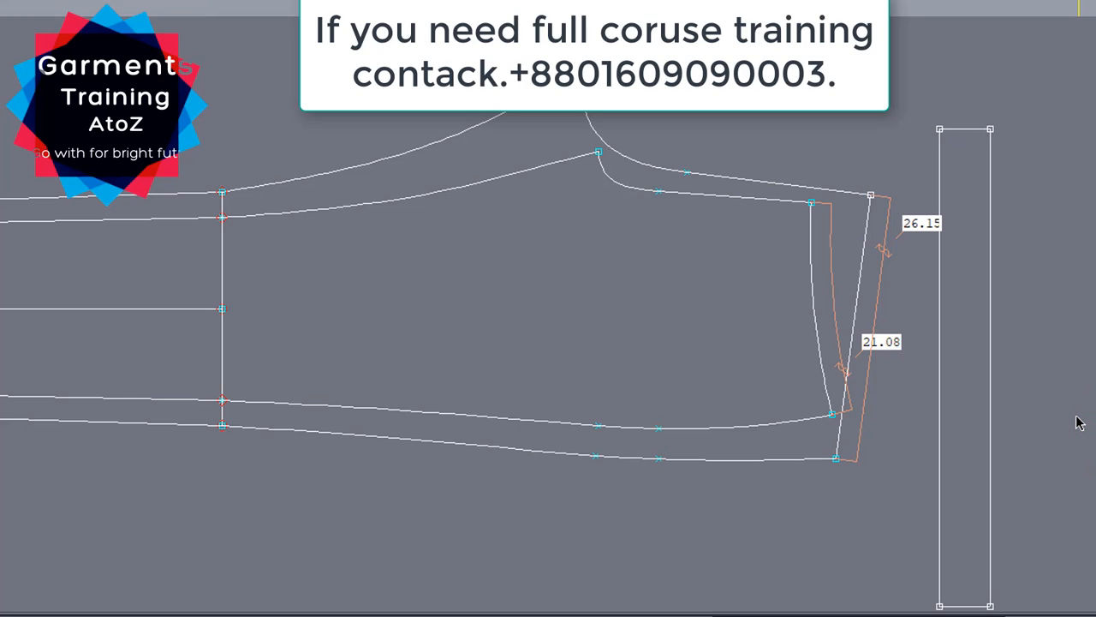
key(Home)
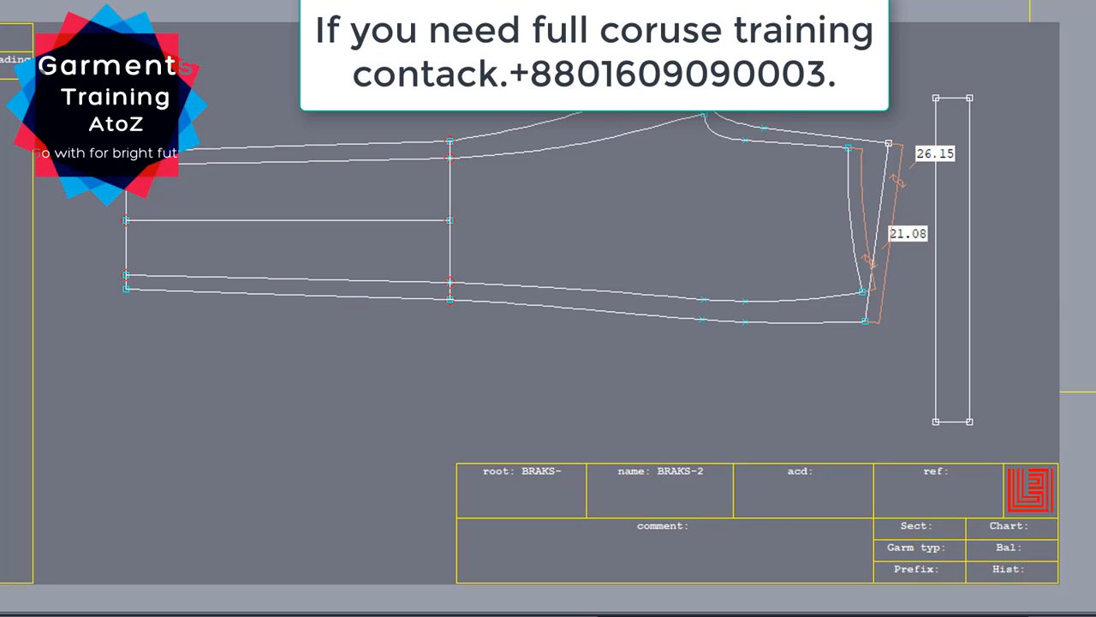
- Reshape the waistband rectangle into a curved band with the curve handles displayed, and hide the handles
key(r)
click(952, 97)
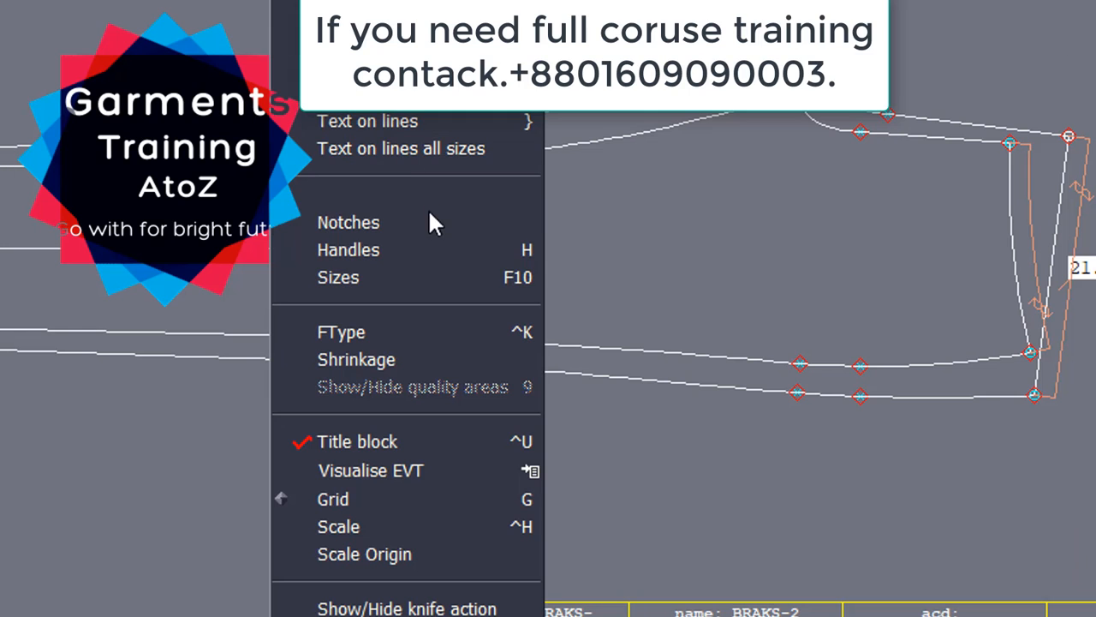
click(395, 249)
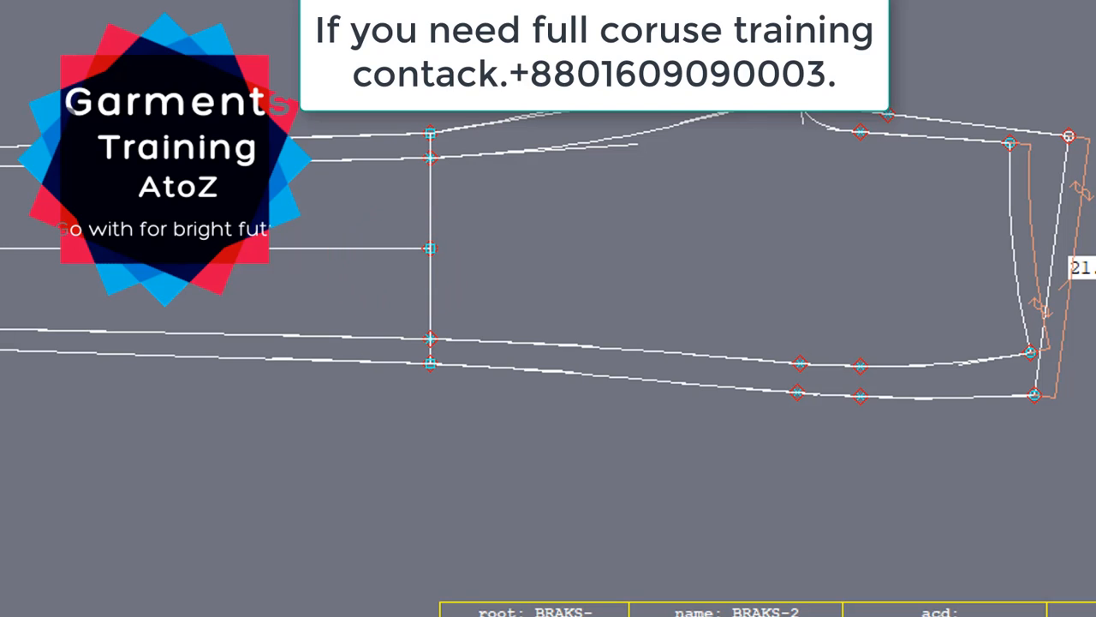
click(1095, 334)
click(1095, 346)
click(1095, 385)
click(1095, 390)
click(1095, 377)
click(1095, 119)
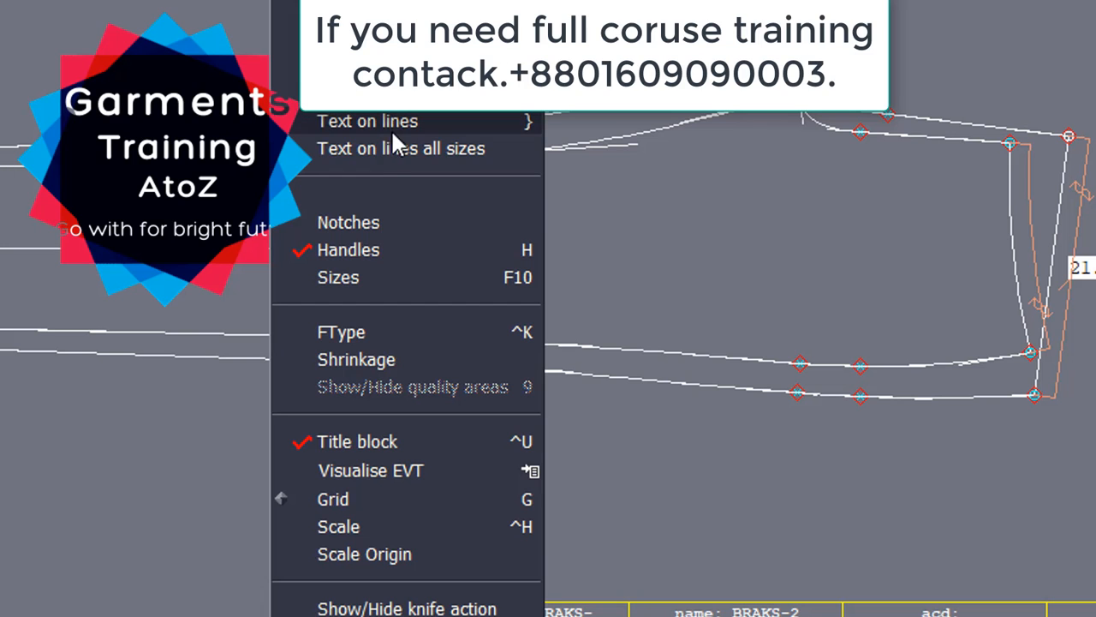
click(356, 248)
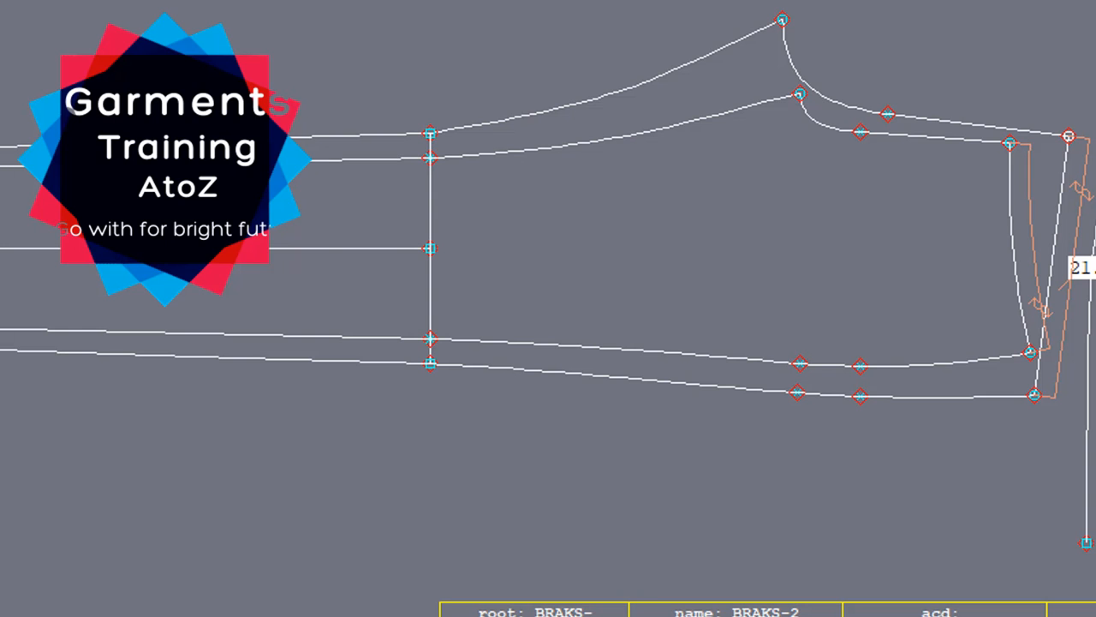
- Decline to save the unsaved changes when leaving
click(665, 438)
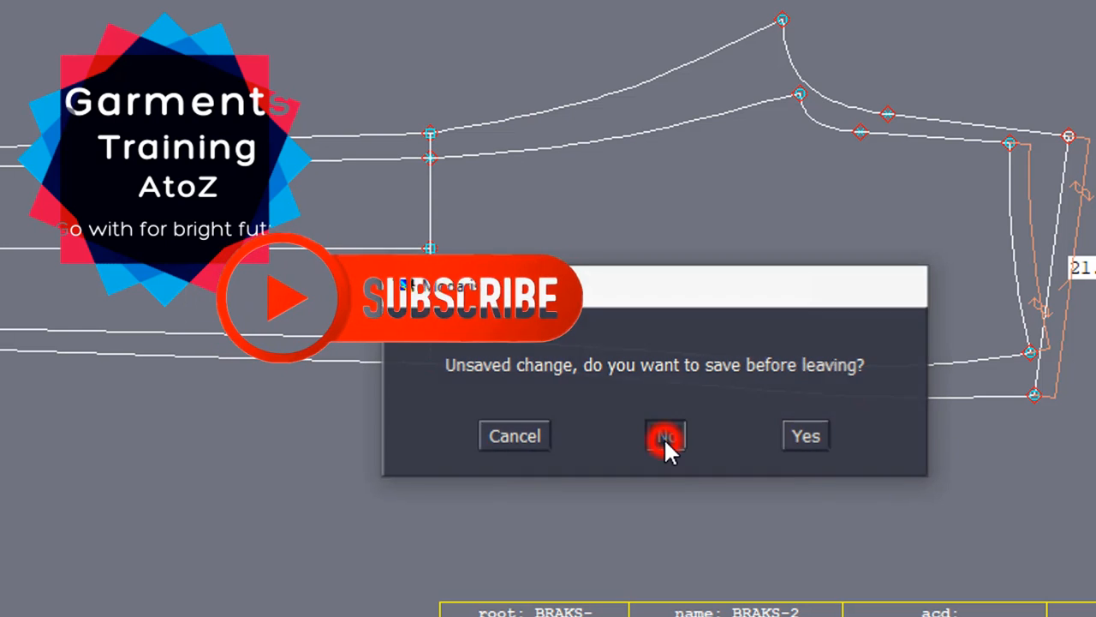
click(664, 438)
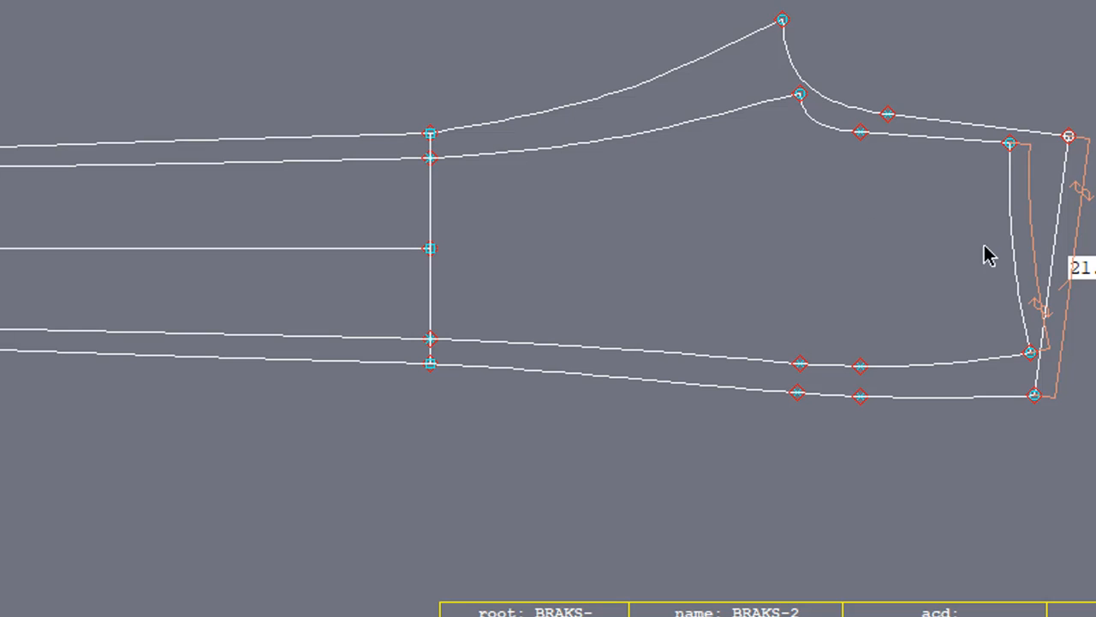
- Draw guide lines parallel to the outer outline's waist, seat seam and side seam, offset inward, and convert them to pink lines
click(1055, 248)
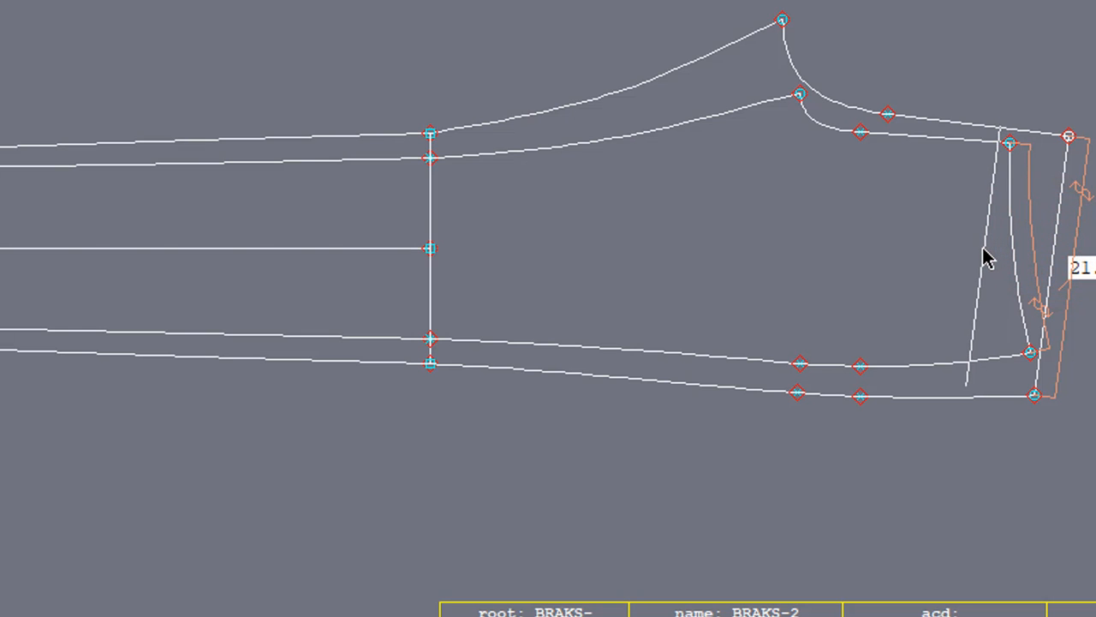
click(876, 284)
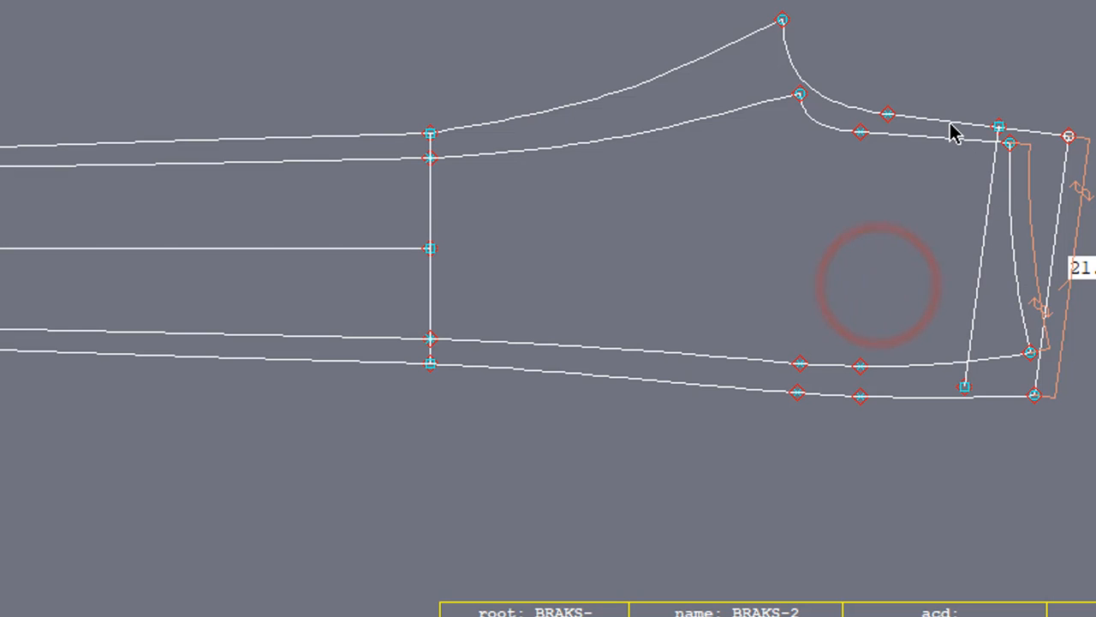
click(952, 128)
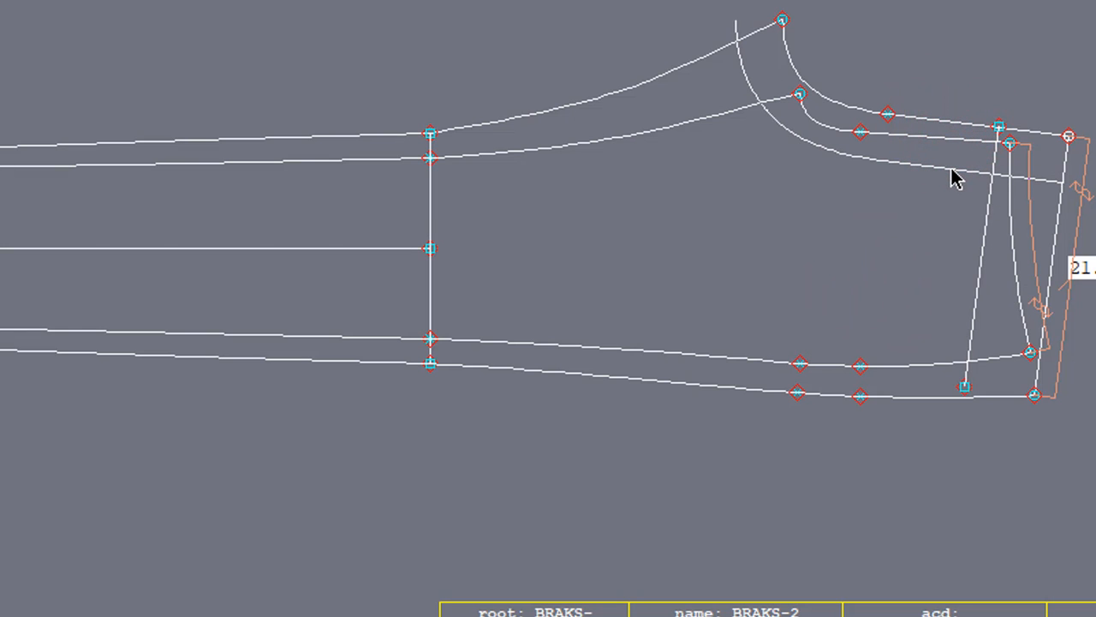
click(916, 176)
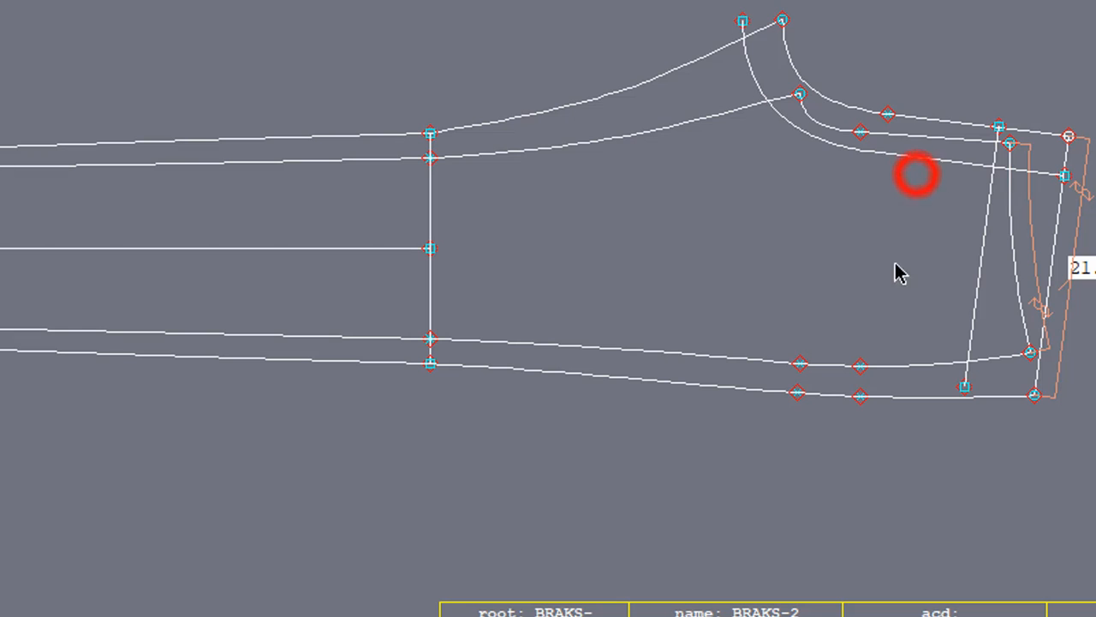
click(922, 396)
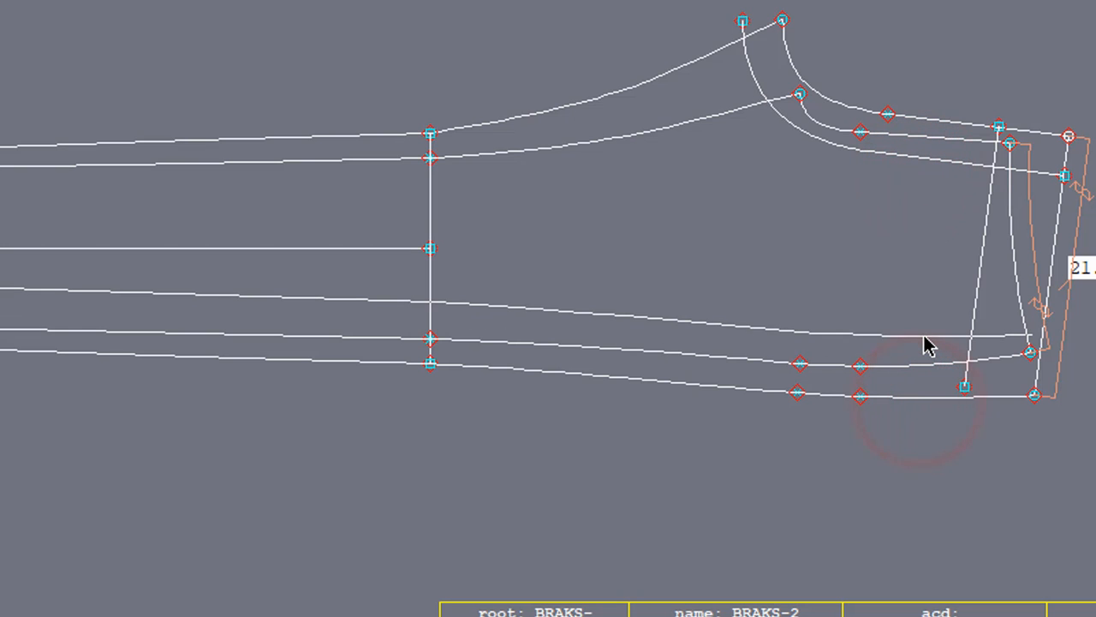
click(878, 270)
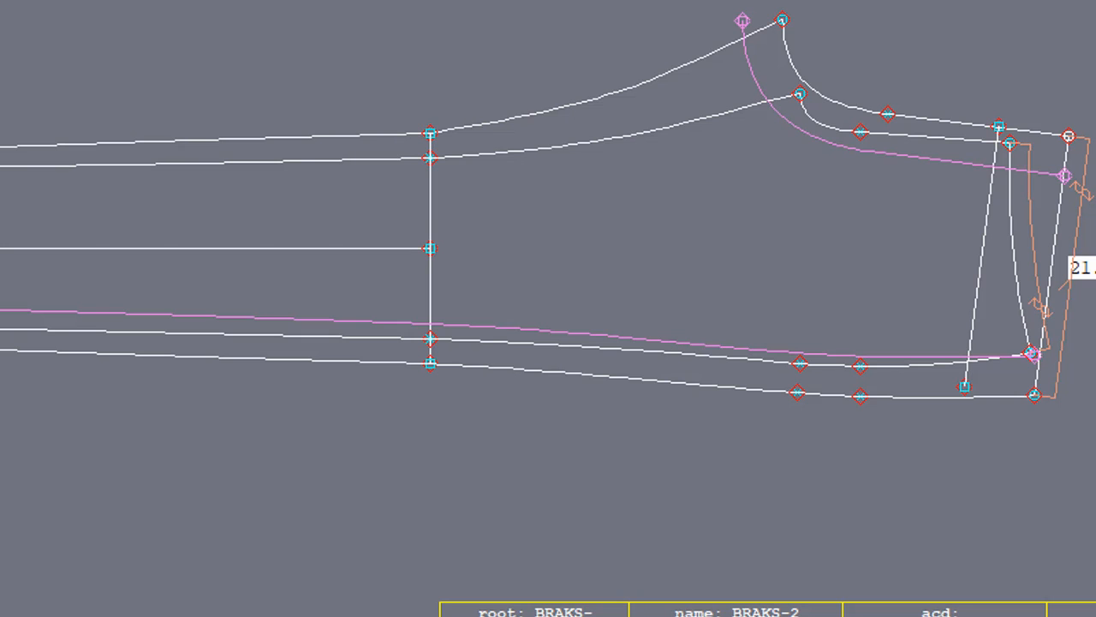
click(982, 255)
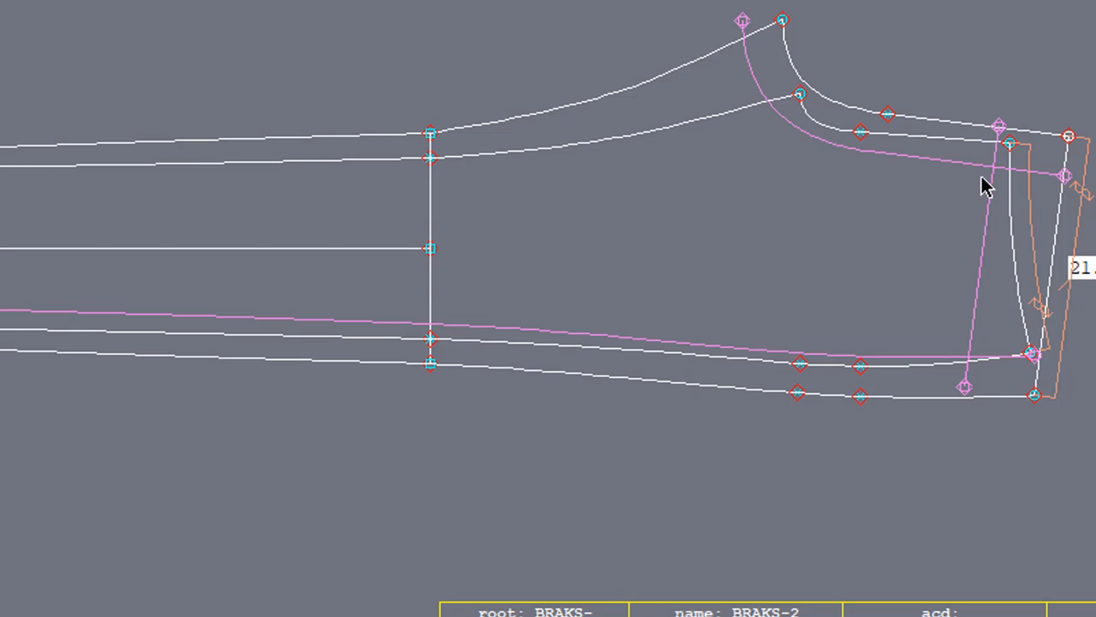
- Draw a pocket rectangle inside the panel, starting where the waist and seat seam guides cross
drag(994, 165, 758, 299)
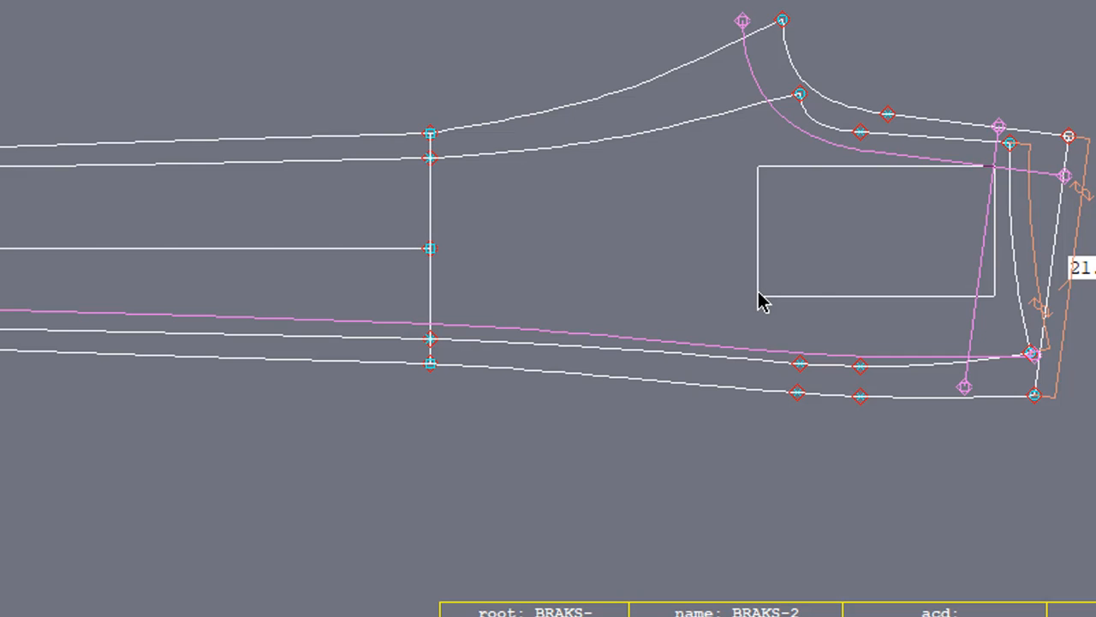
key(Return)
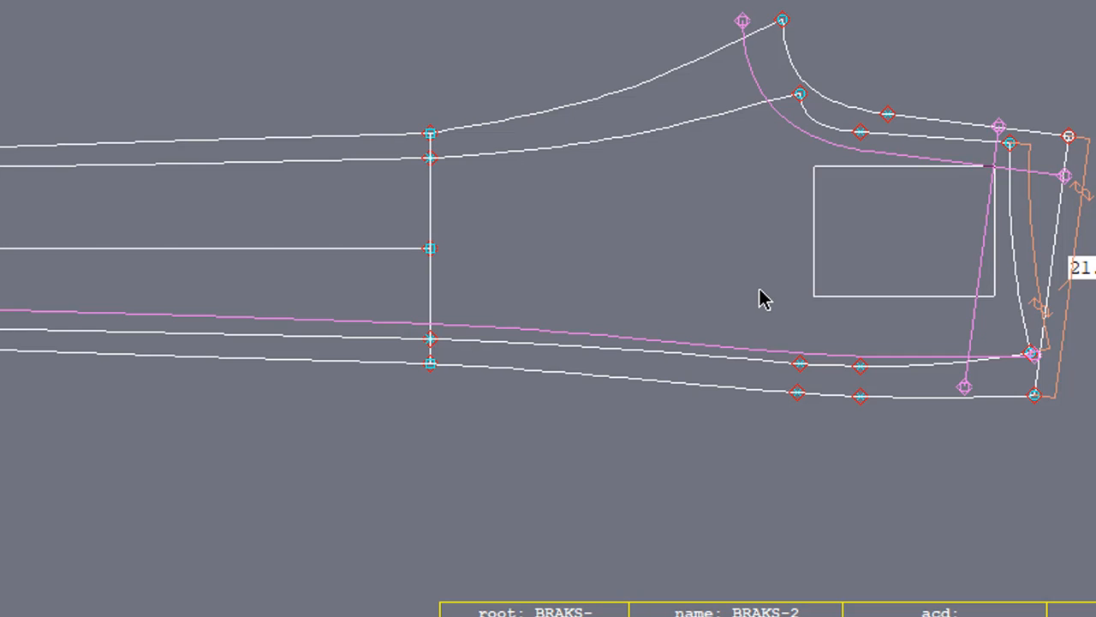
click(780, 337)
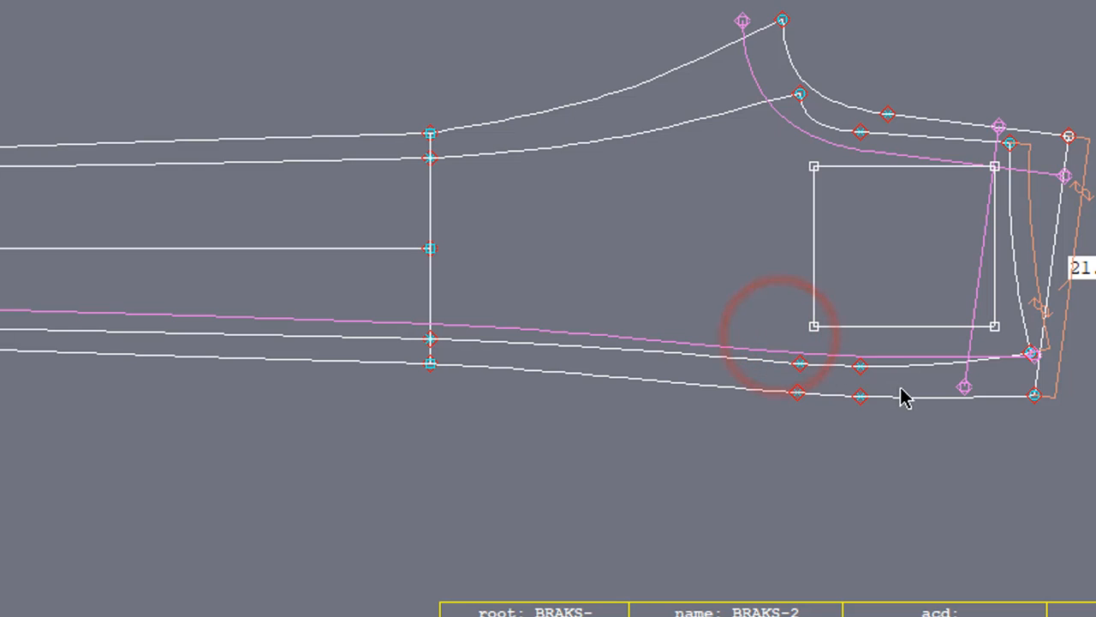
- Move and rotate the pocket rectangle so its waist-side corner sits on the guide intersection and its edges follow the two guides
click(668, 12)
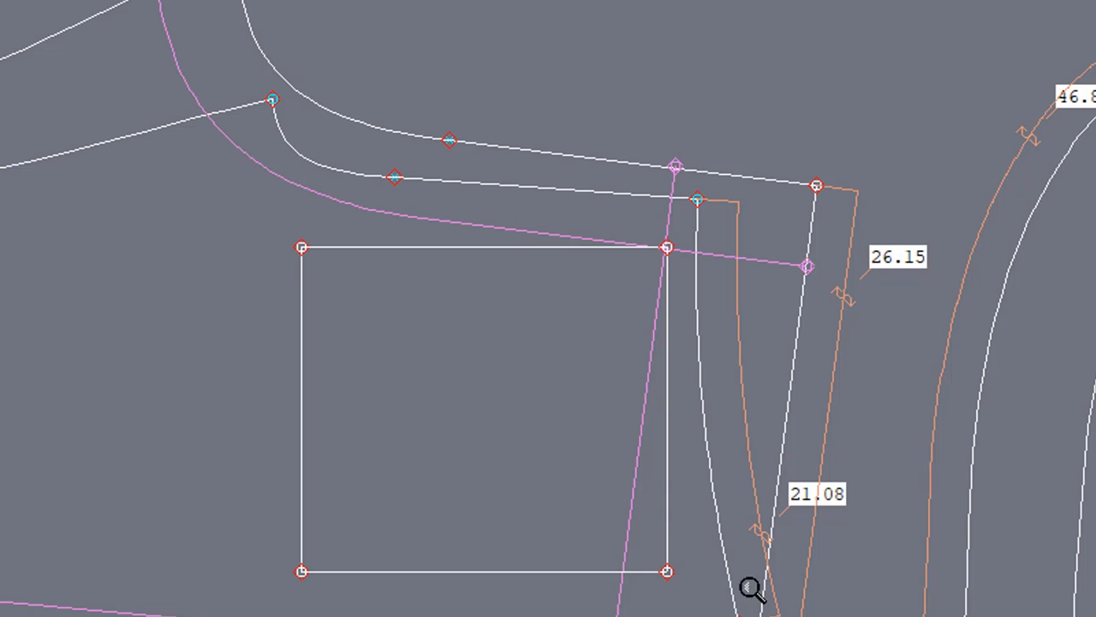
drag(556, 567, 685, 597)
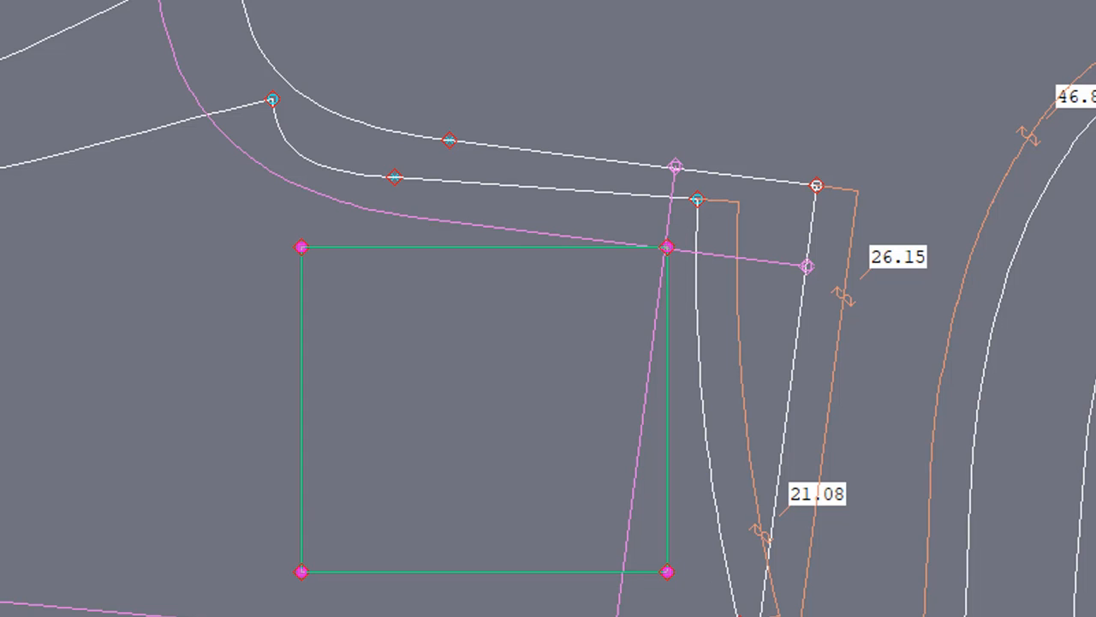
mouse_move(668, 248)
mouse_down()
mouse_move(659, 260)
mouse_move(666, 249)
mouse_up()
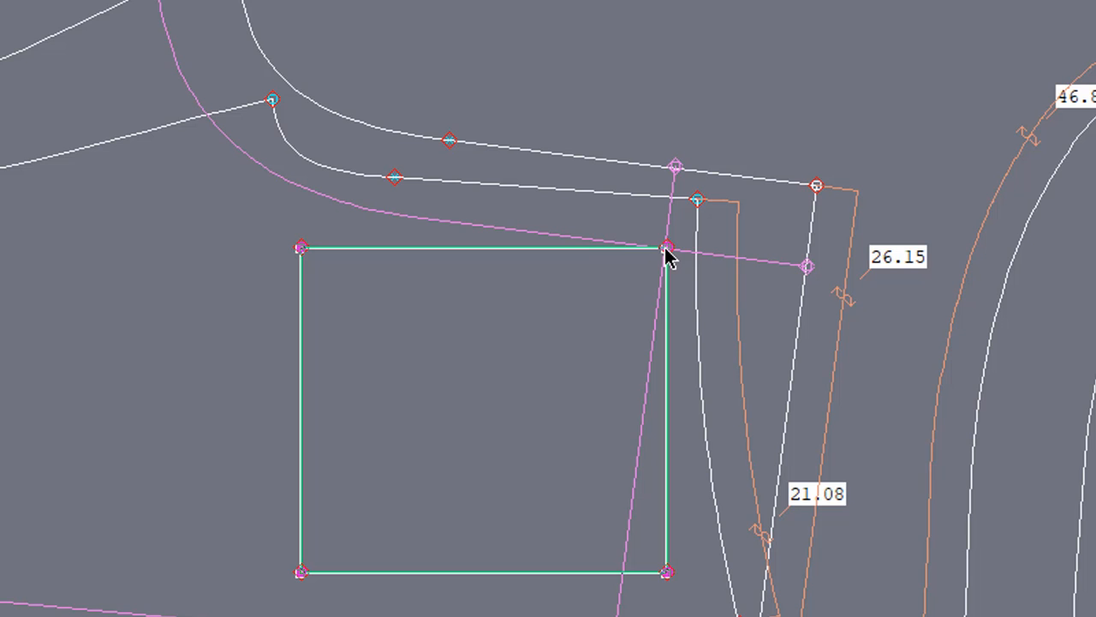
click(667, 246)
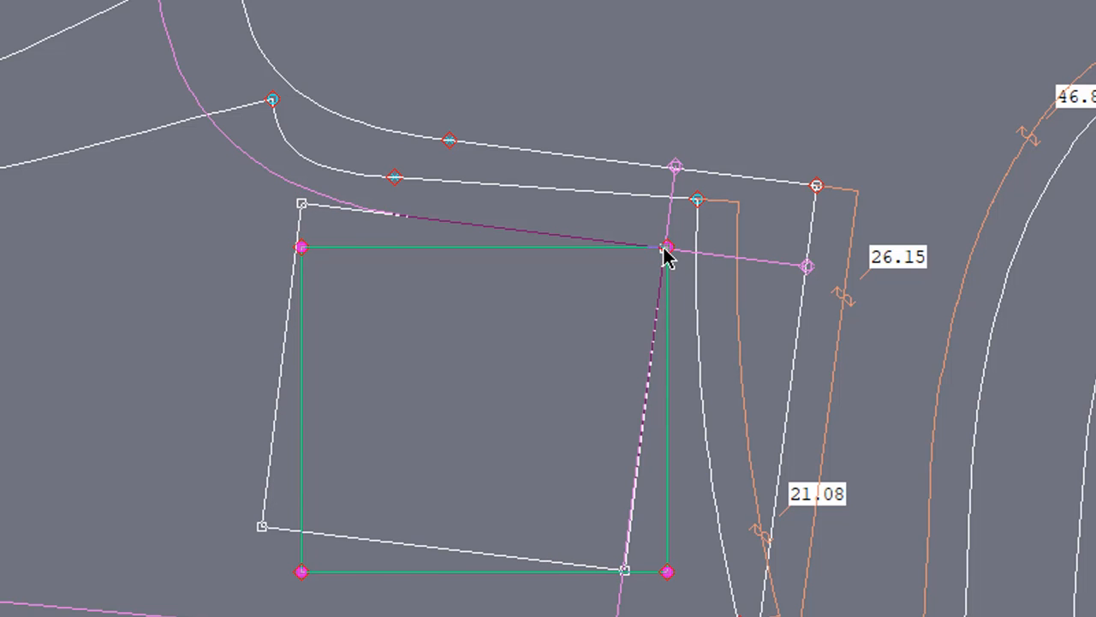
click(665, 249)
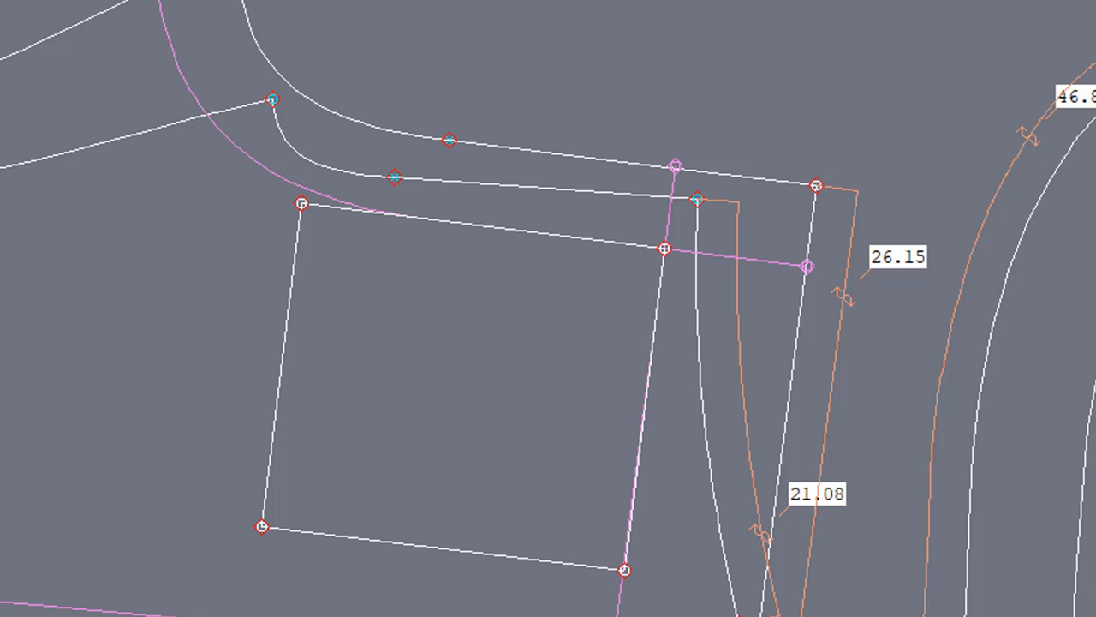
- Reorient the whole pattern so the pocket rectangle's lower edge lies horizontal
click(261, 528)
click(624, 569)
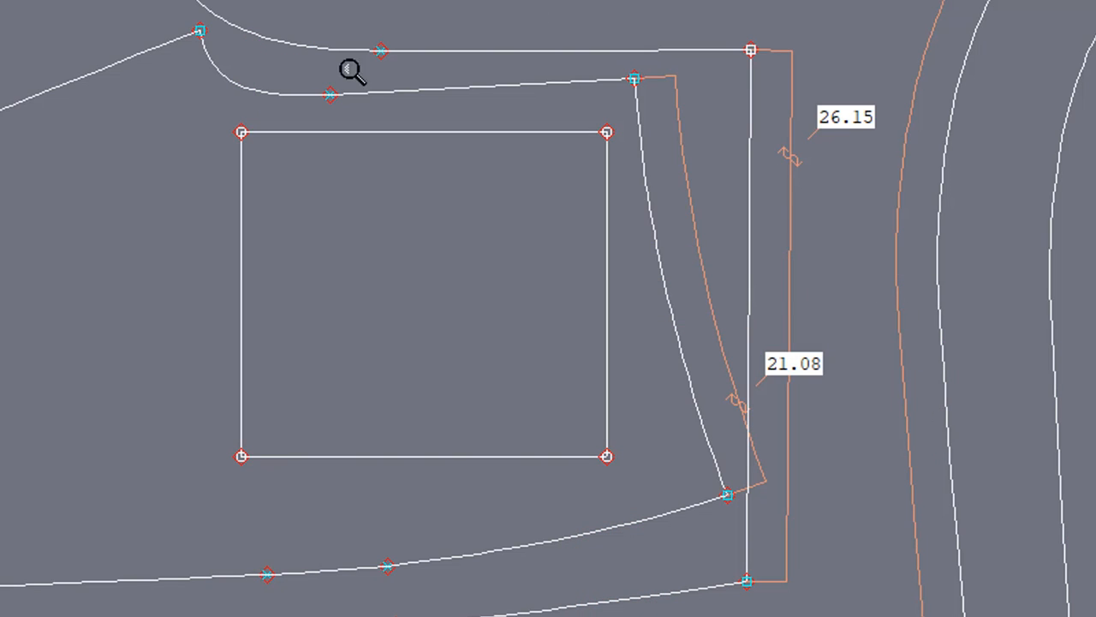
- Divide the pocket rectangle's two vertical edges at their midpoints and join those points with a straight centre line
drag(68, 59, 805, 582)
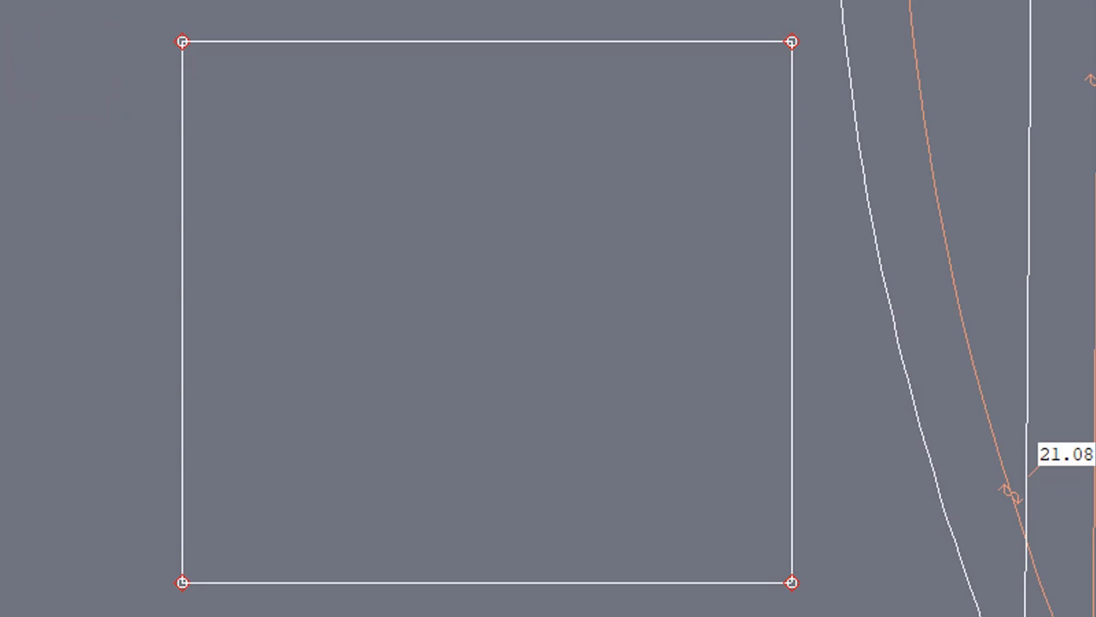
click(792, 583)
click(791, 41)
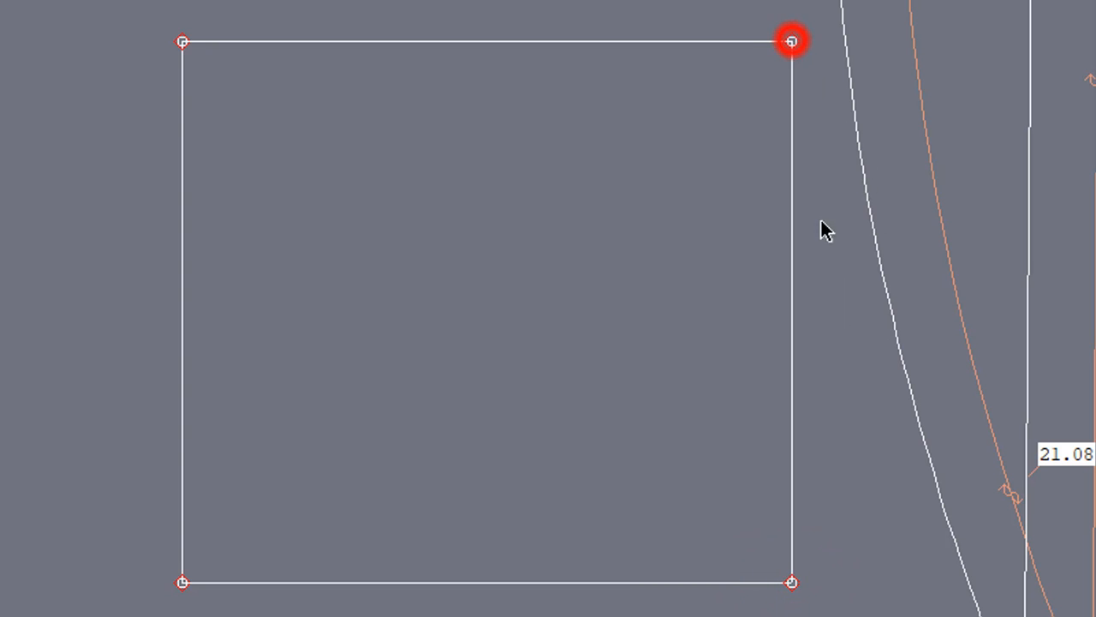
click(712, 548)
click(182, 584)
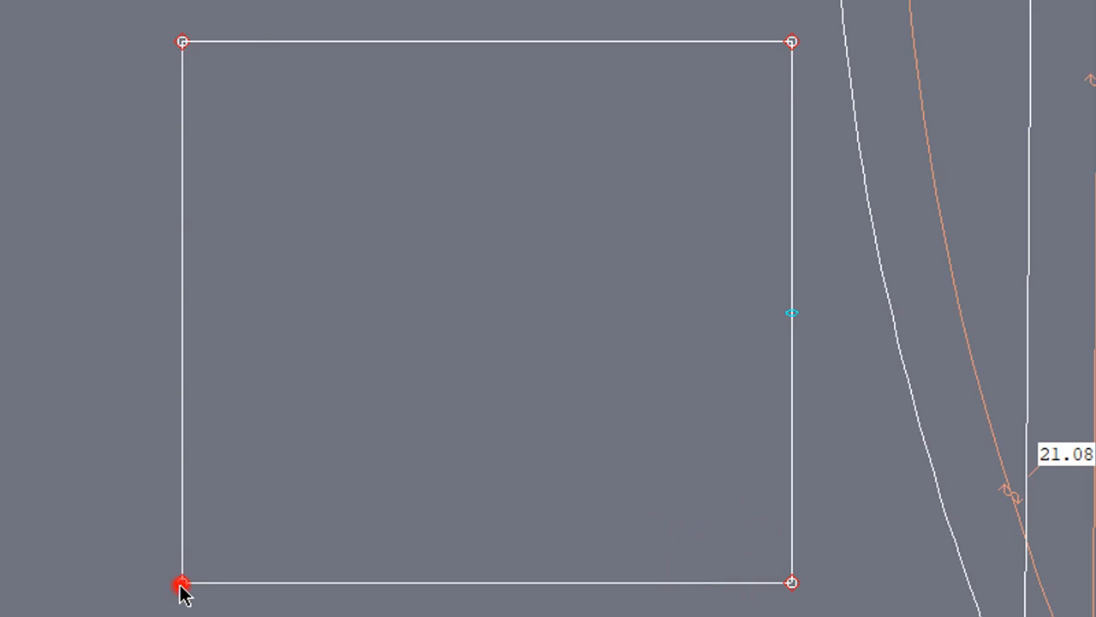
click(182, 41)
click(353, 286)
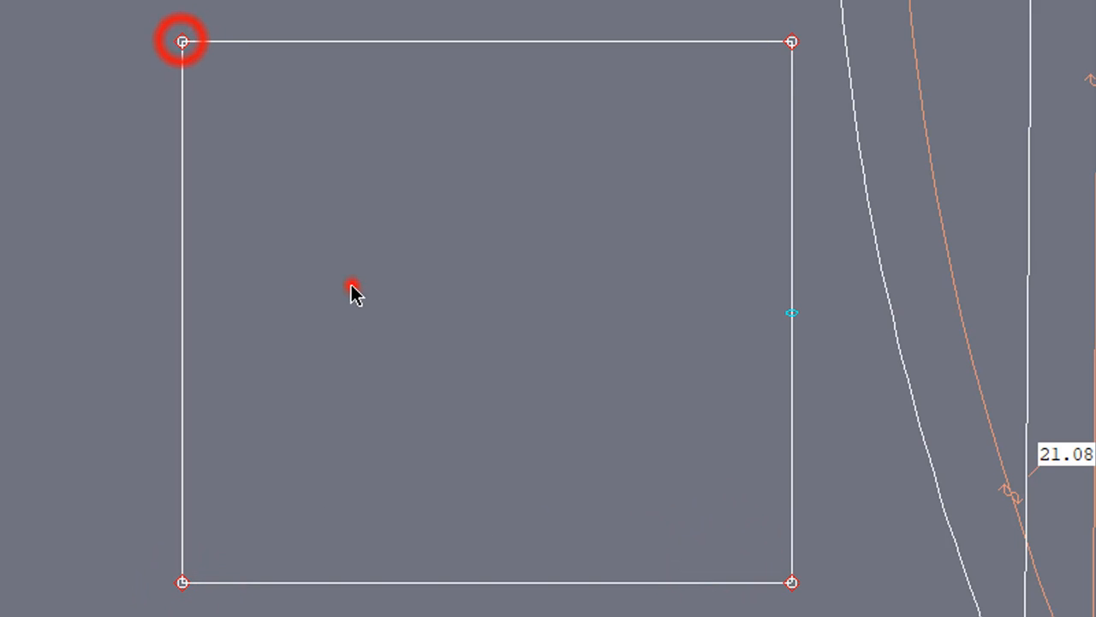
click(180, 312)
click(792, 312)
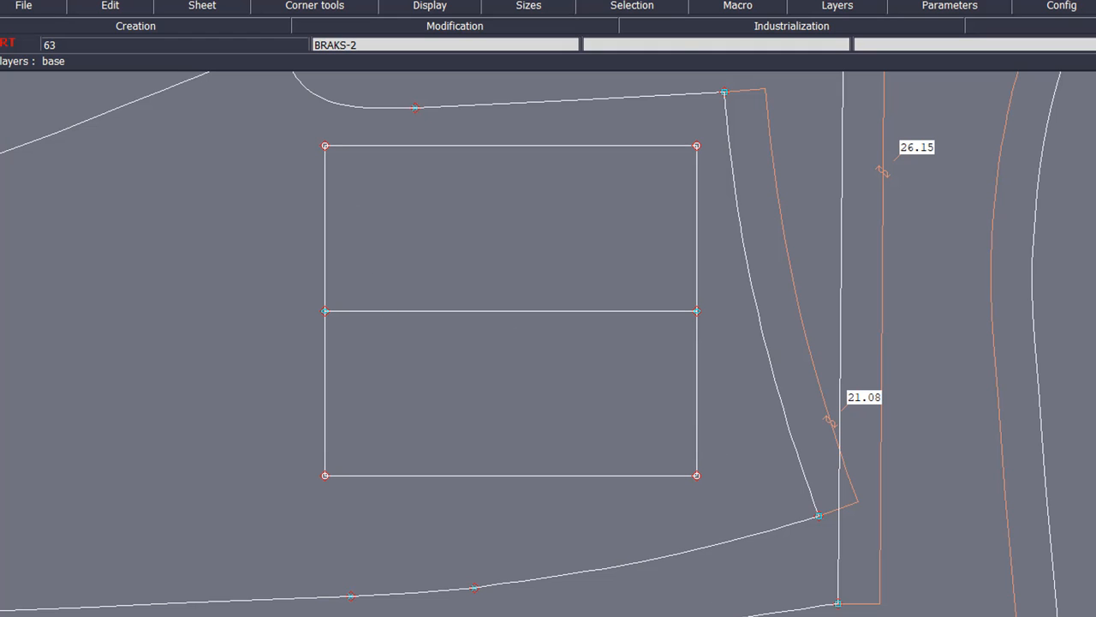
- Switch to Microsoft Office Picture Manager and Paint to examine the cargo pocket reference photos
click(695, 615)
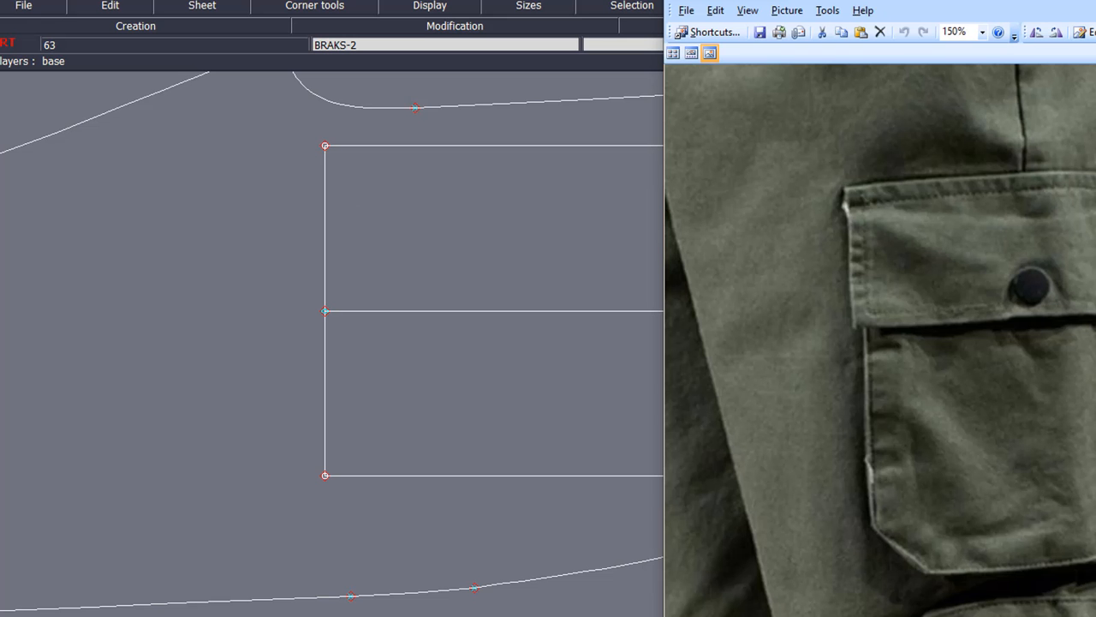
click(644, 604)
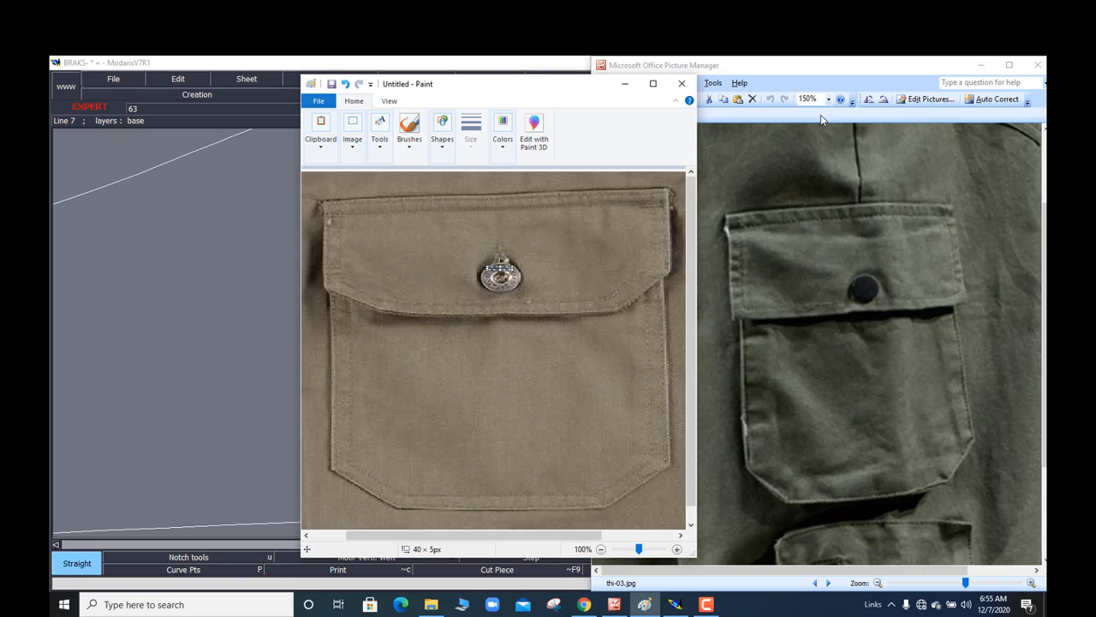
click(233, 377)
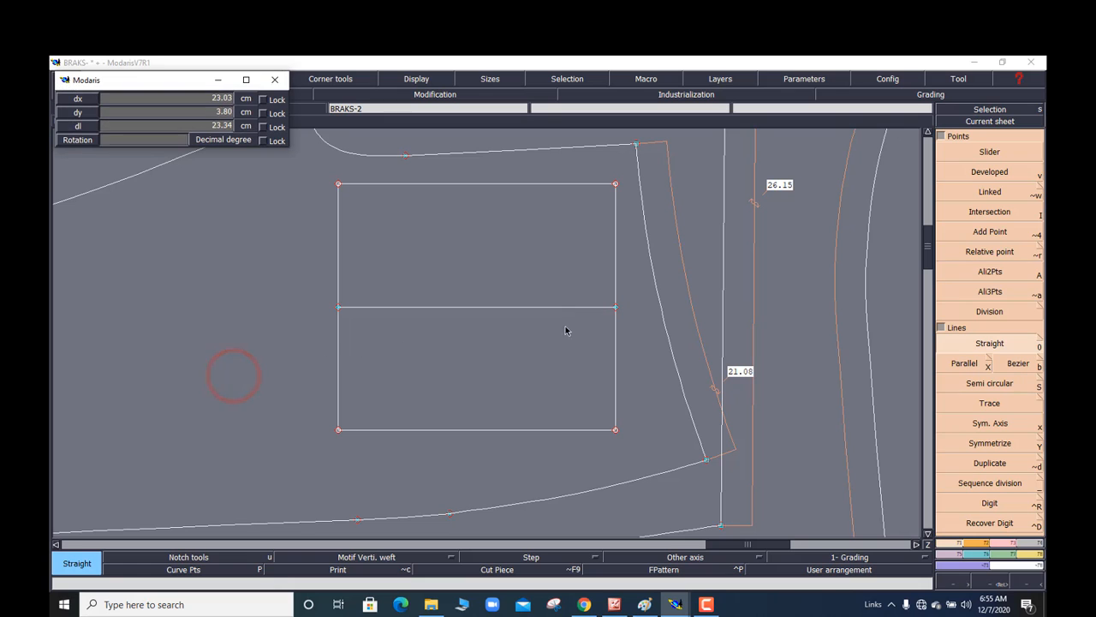
click(492, 352)
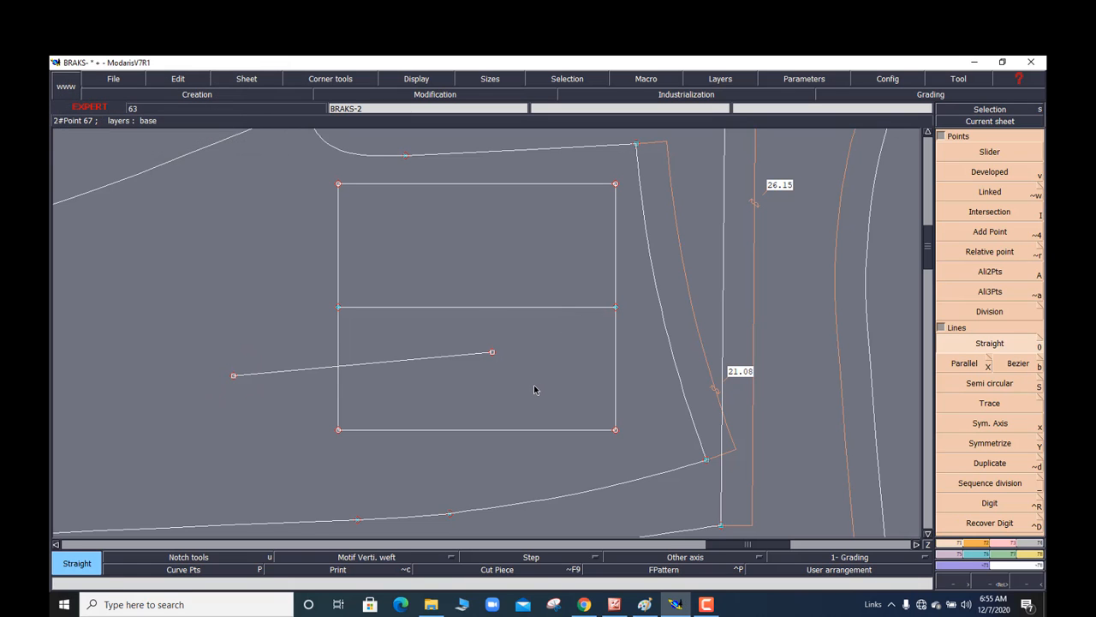
key(ctrl+z)
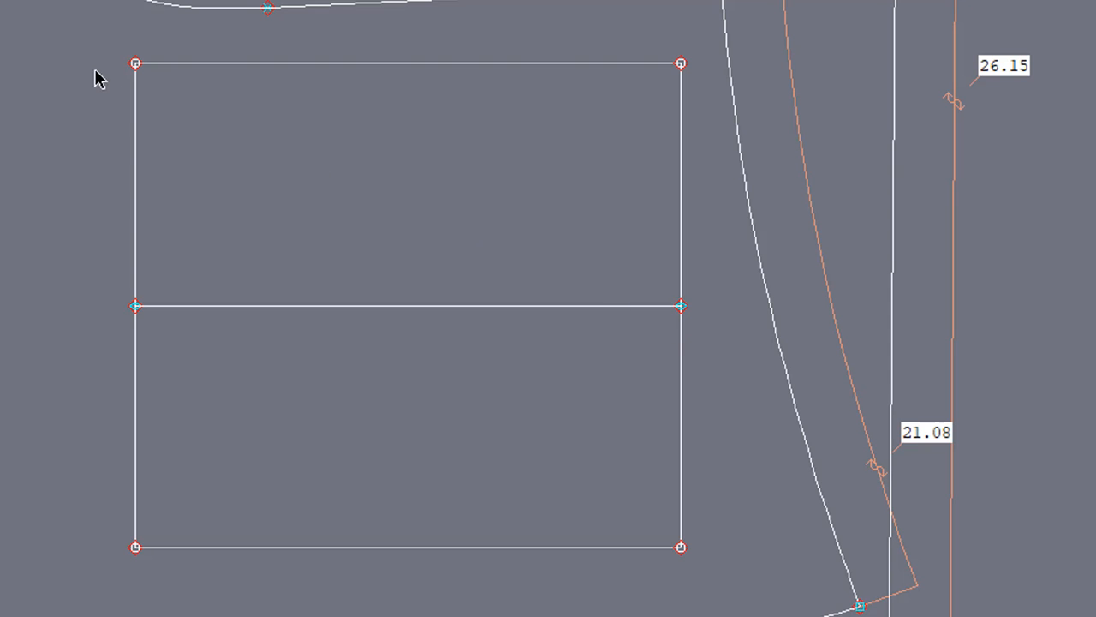
- Mark points 3 cm from the left corners on the pocket rectangle's upper and lower edges and join each to the left edge's midpoint
click(134, 63)
click(286, 116)
click(135, 546)
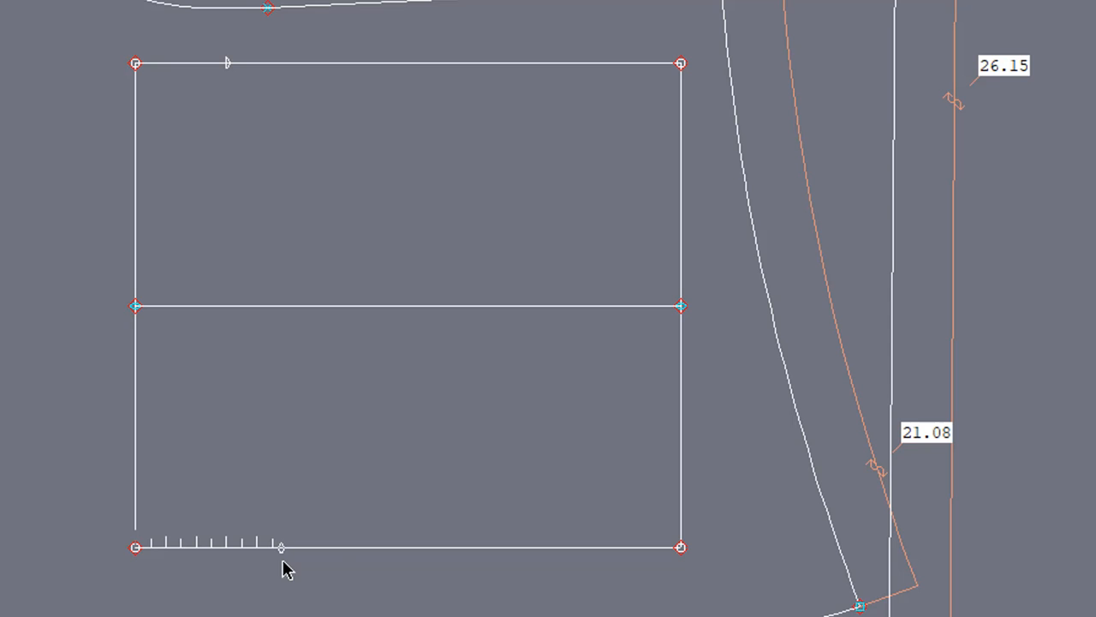
click(325, 459)
click(230, 545)
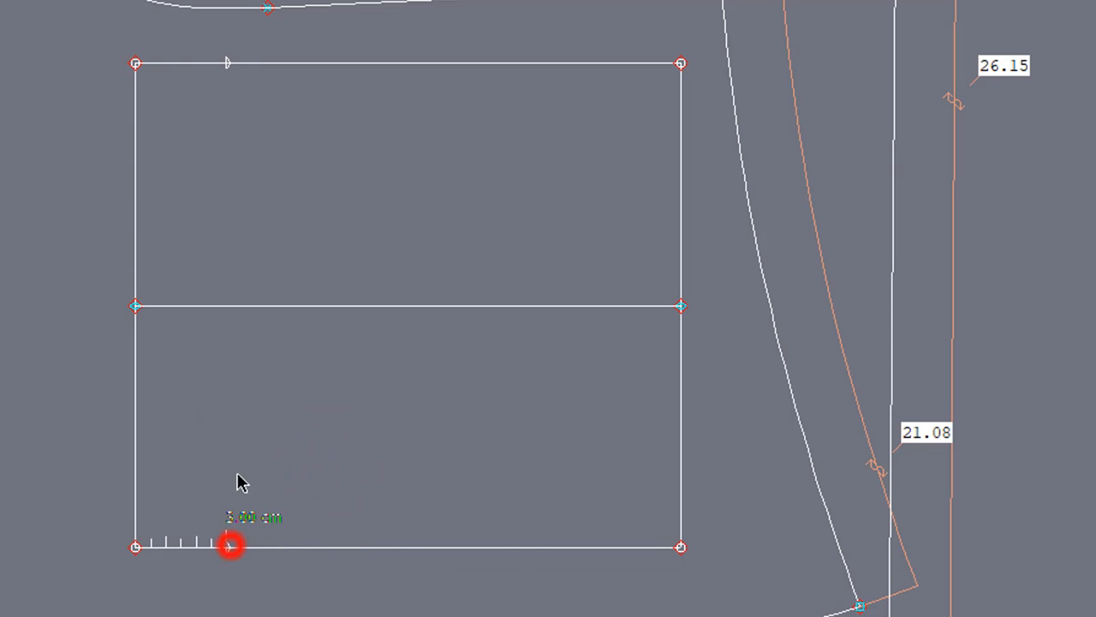
click(136, 306)
click(226, 64)
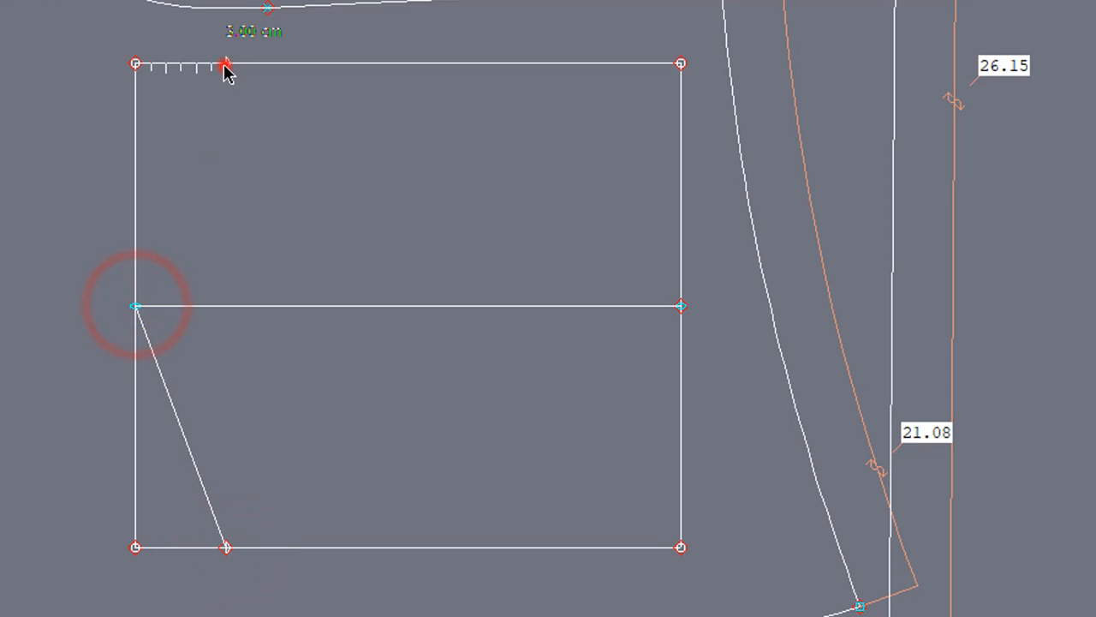
click(136, 306)
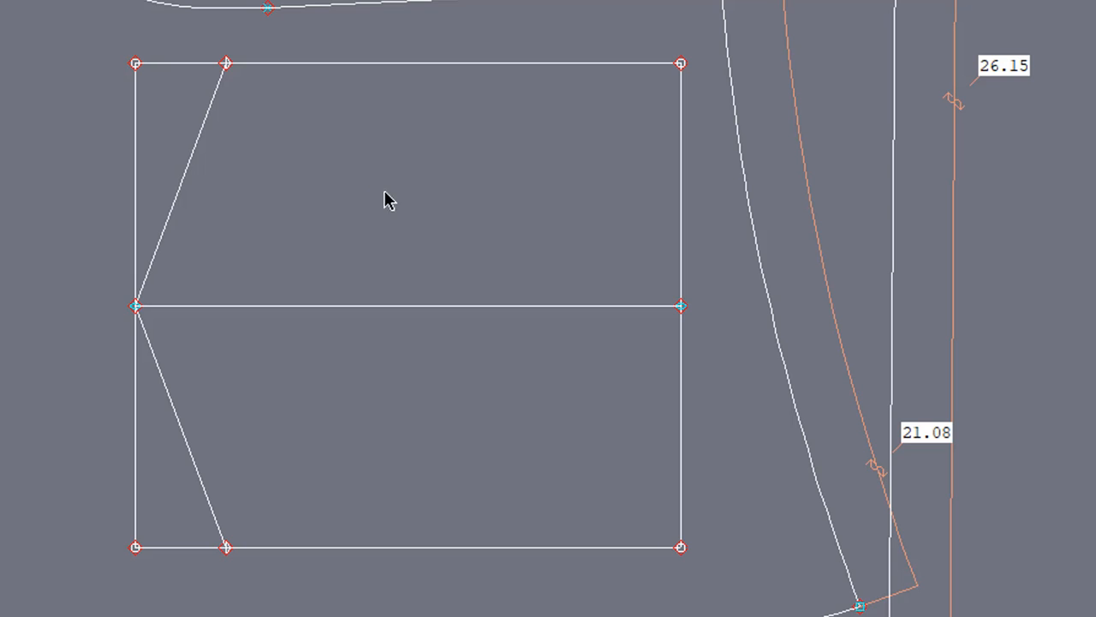
- Mark a point 1 cm inward along each sloping line and join each point to the rectangle's nearest waist-side corner with a straight line
click(230, 65)
click(272, 118)
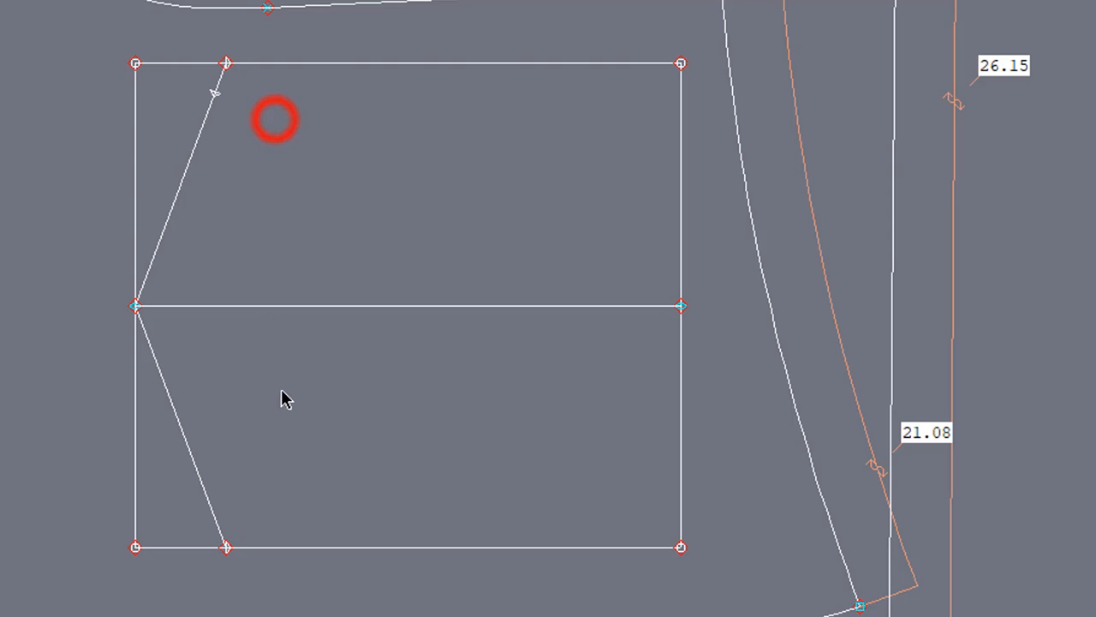
click(227, 548)
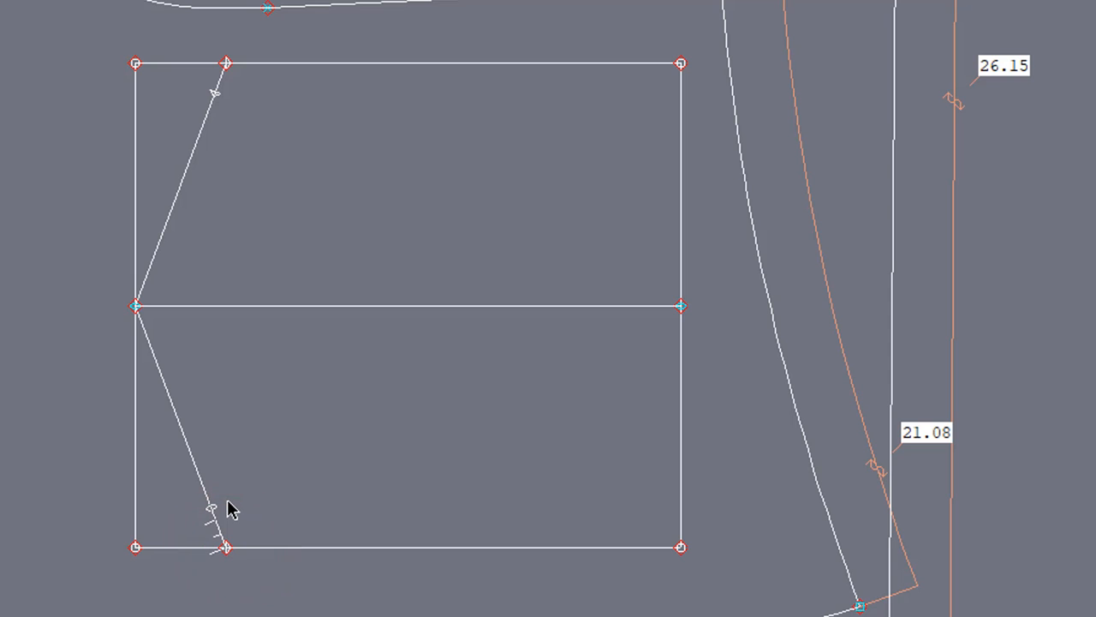
click(300, 458)
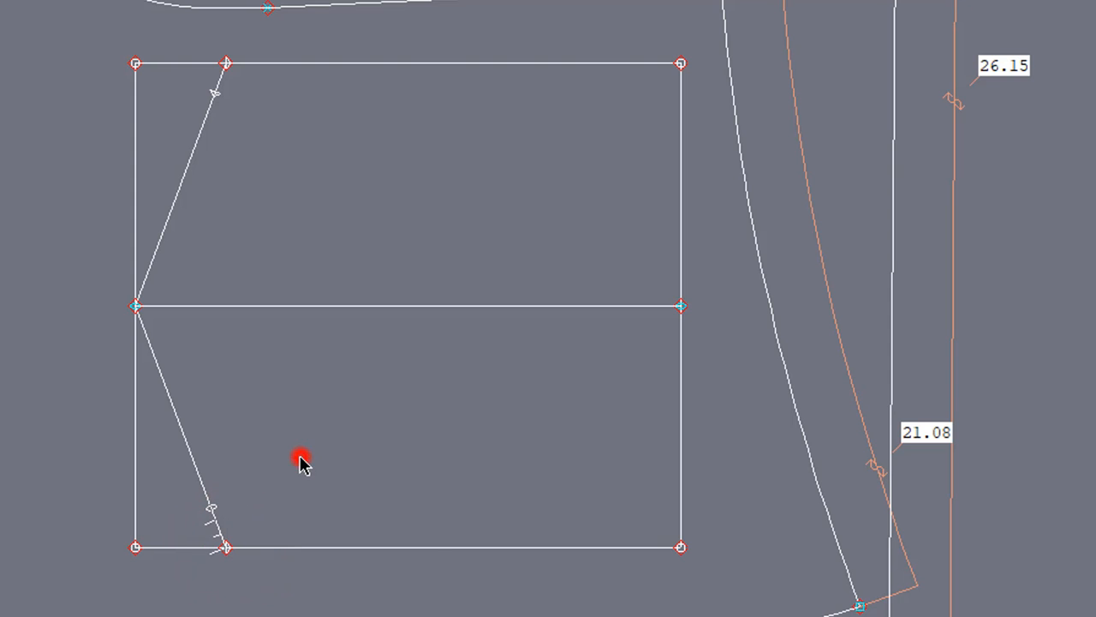
click(214, 519)
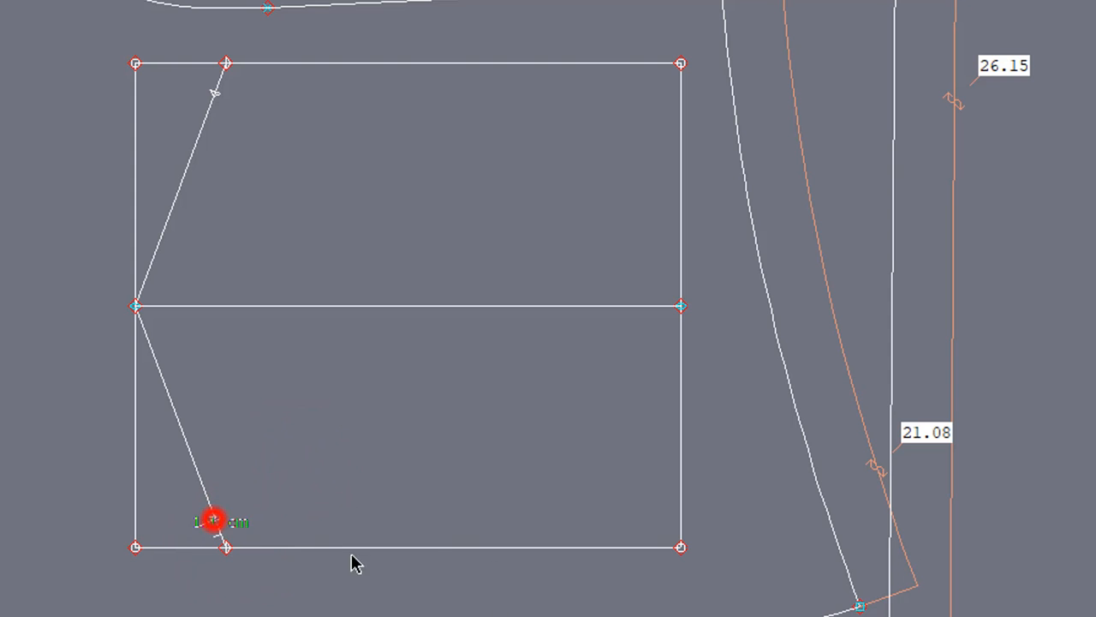
click(681, 547)
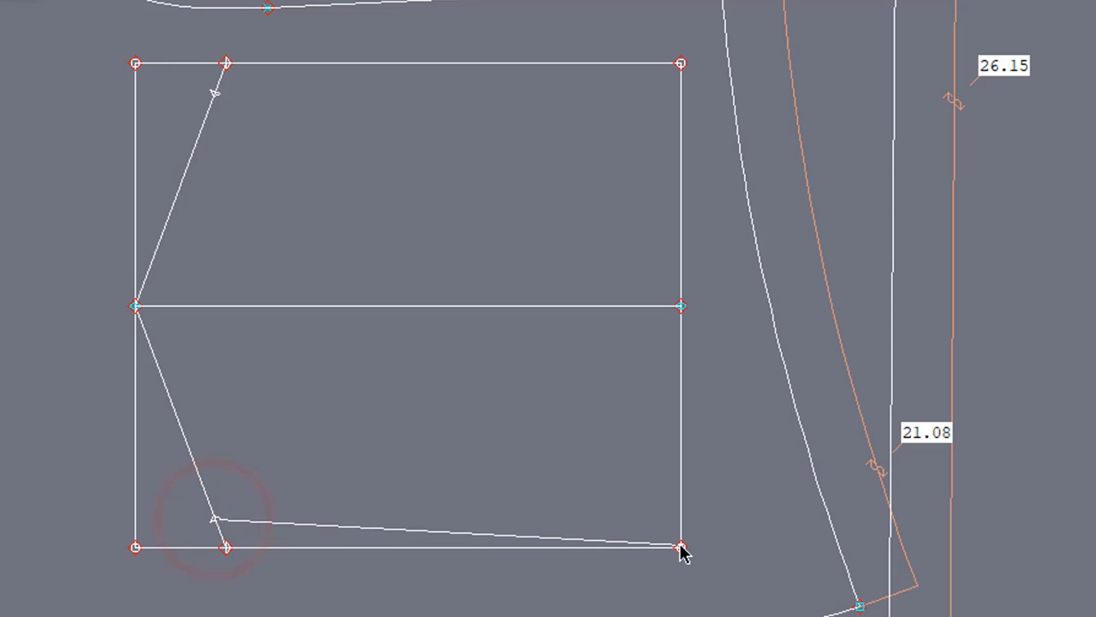
click(216, 92)
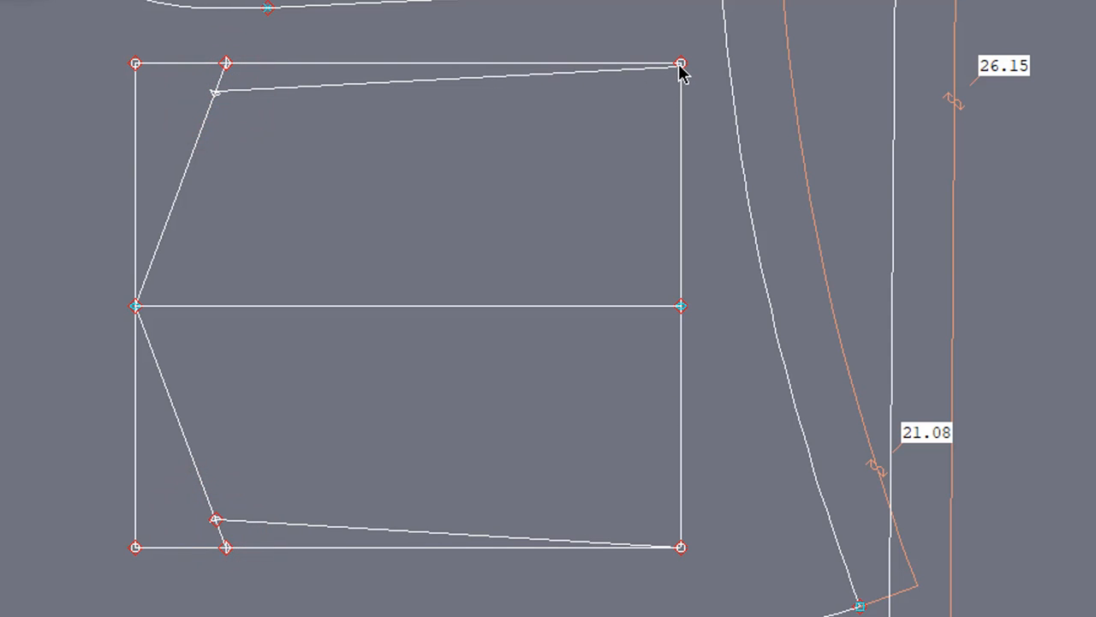
click(681, 64)
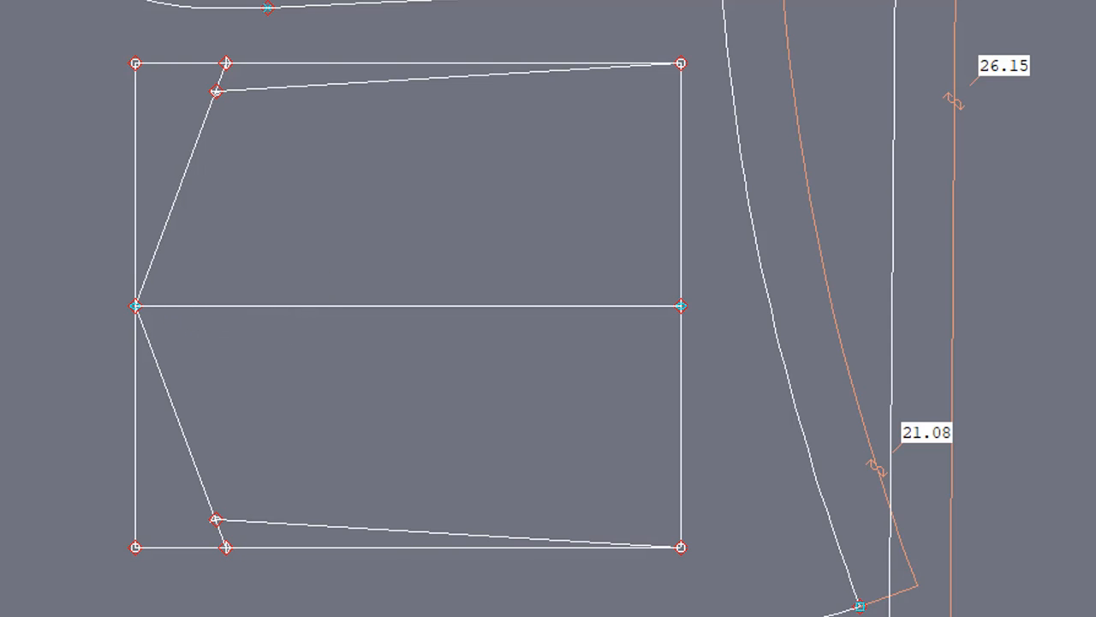
- Try to shift the pocket's pointed tip up along the rectangle's left edge, and undo the moves
click(137, 305)
click(137, 278)
click(137, 278)
click(137, 248)
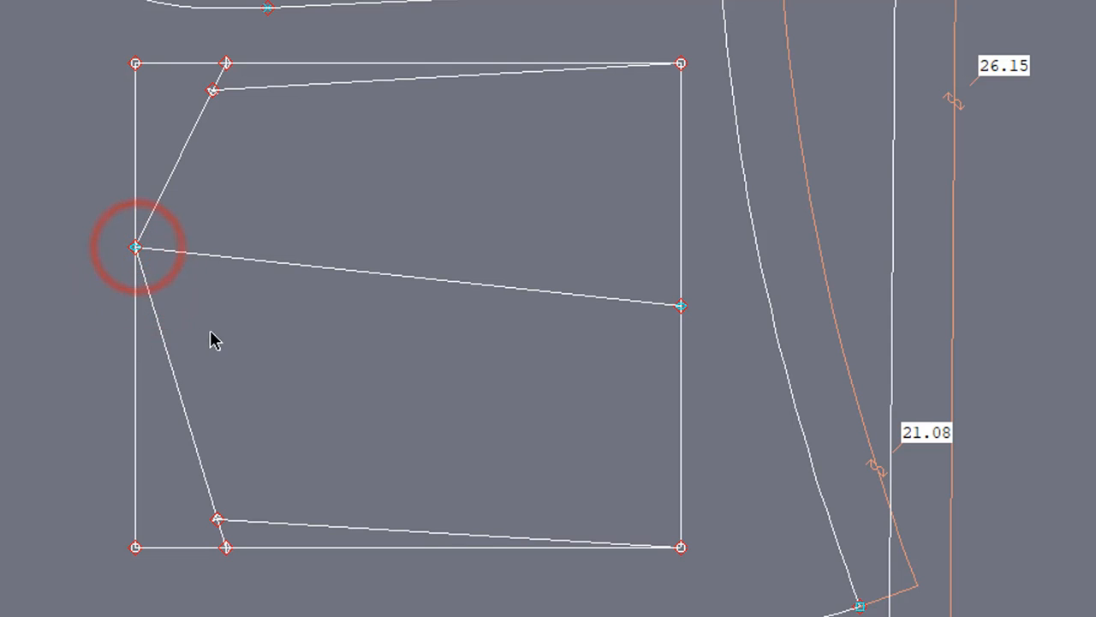
key(ctrl+z)
key(ctrl+z)
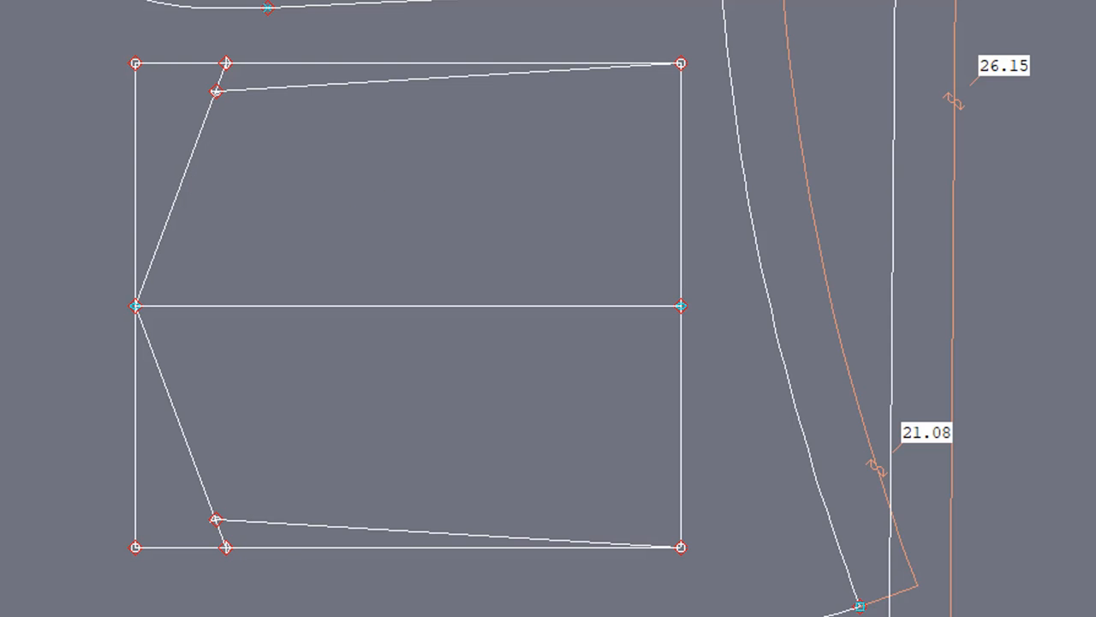
- Check the flap reference photo and mark points 2.5 cm from the rectangle's upper-left corner along both adjoining edges
key(alt+Tab)
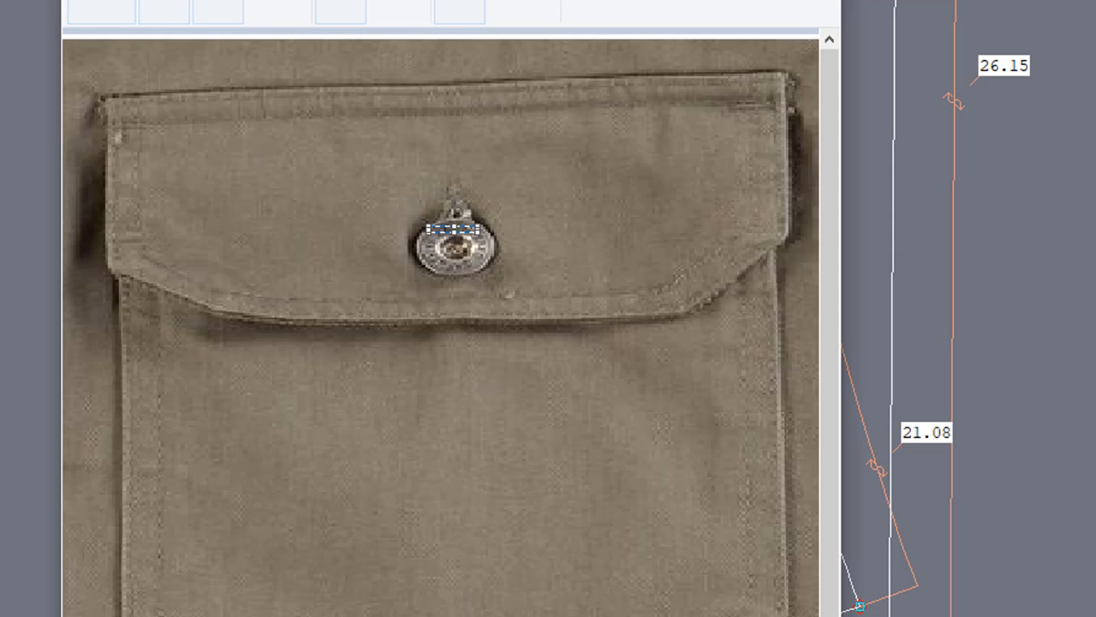
key(alt+Tab)
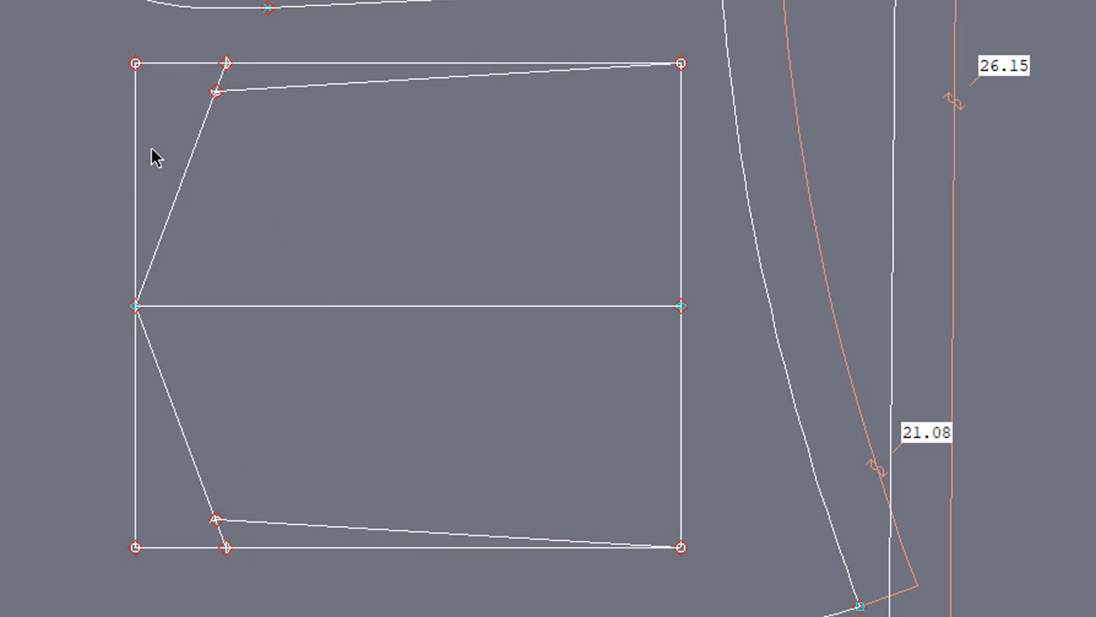
click(136, 69)
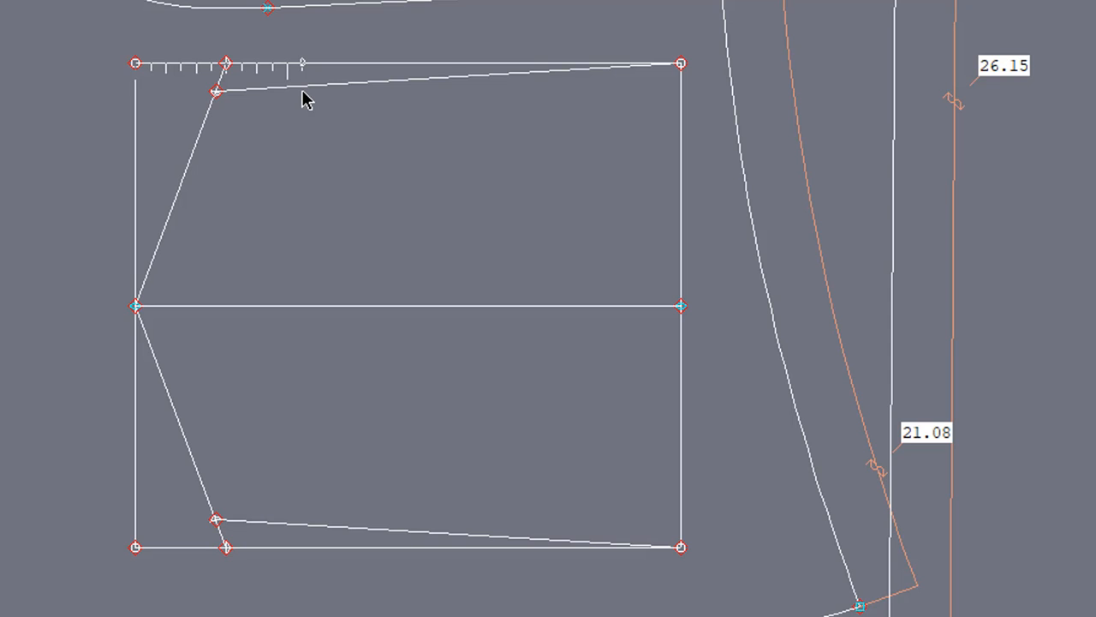
click(338, 105)
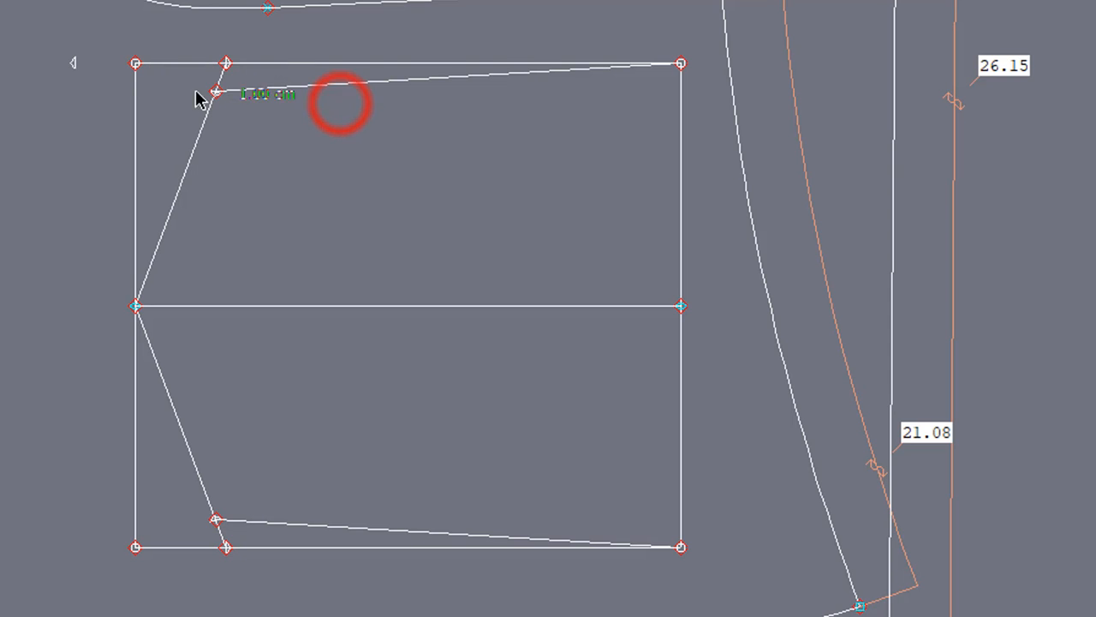
click(138, 66)
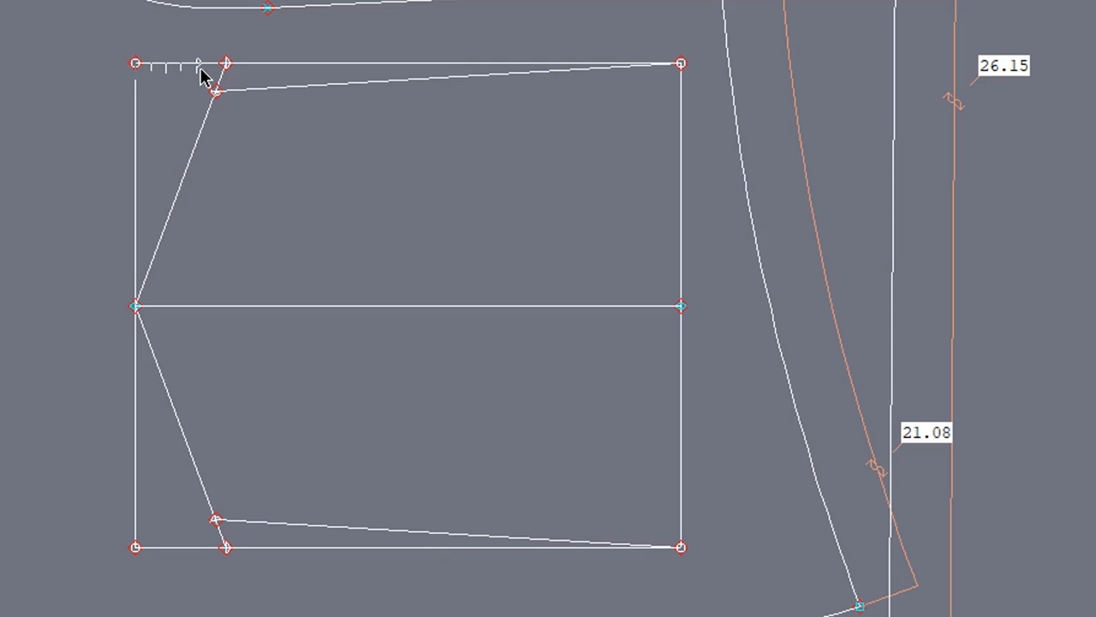
click(281, 114)
click(136, 63)
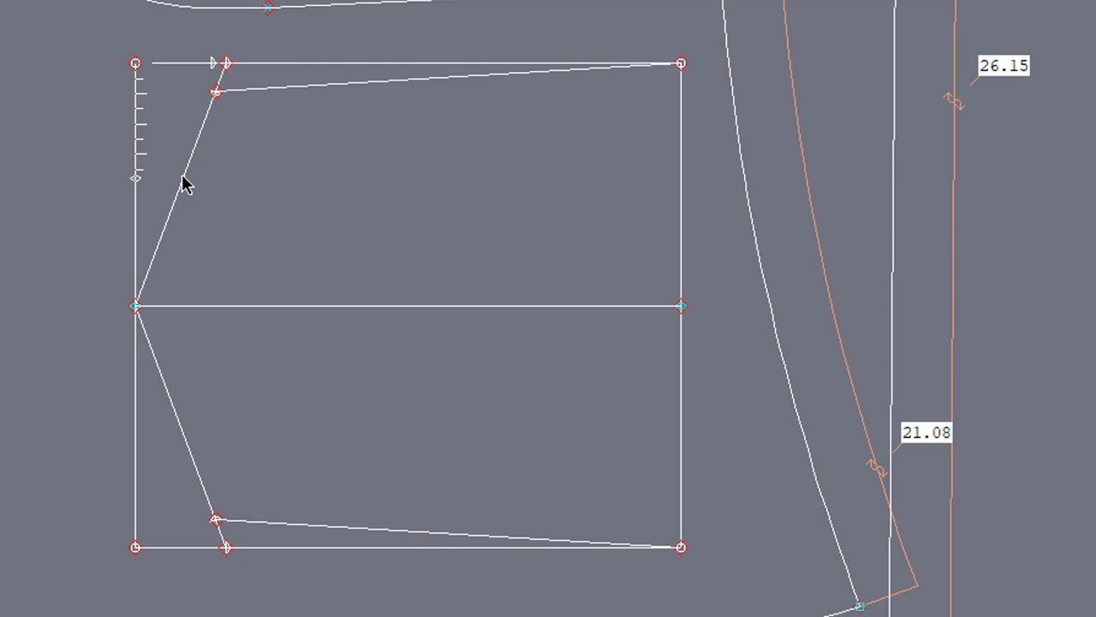
click(395, 236)
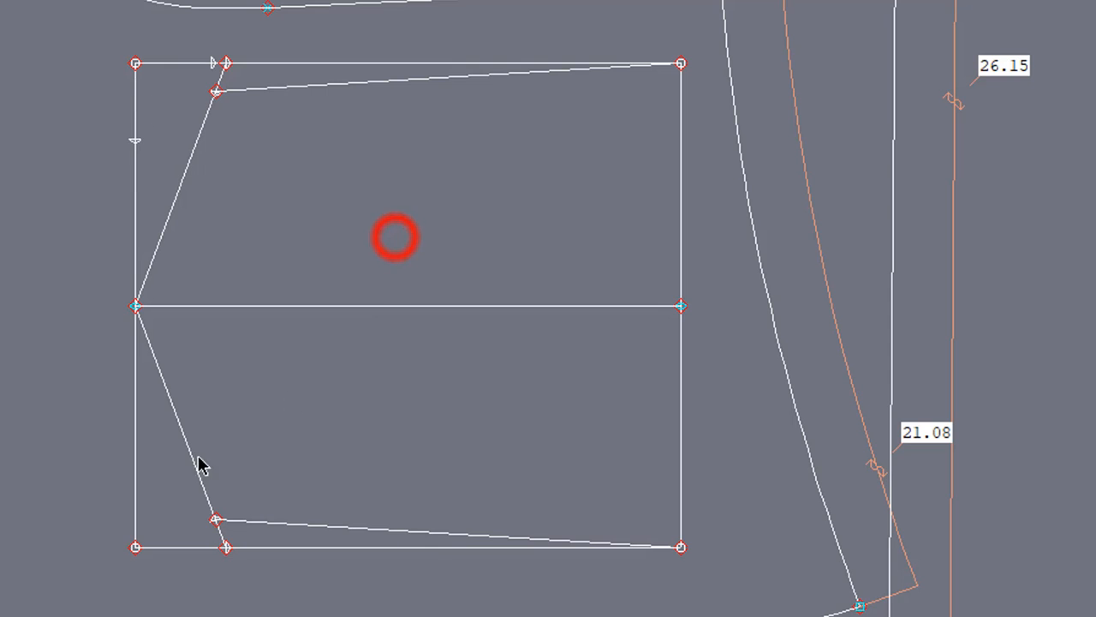
- Mark points 2.5 cm from the rectangle's lower-left corner along both adjoining edges
click(135, 546)
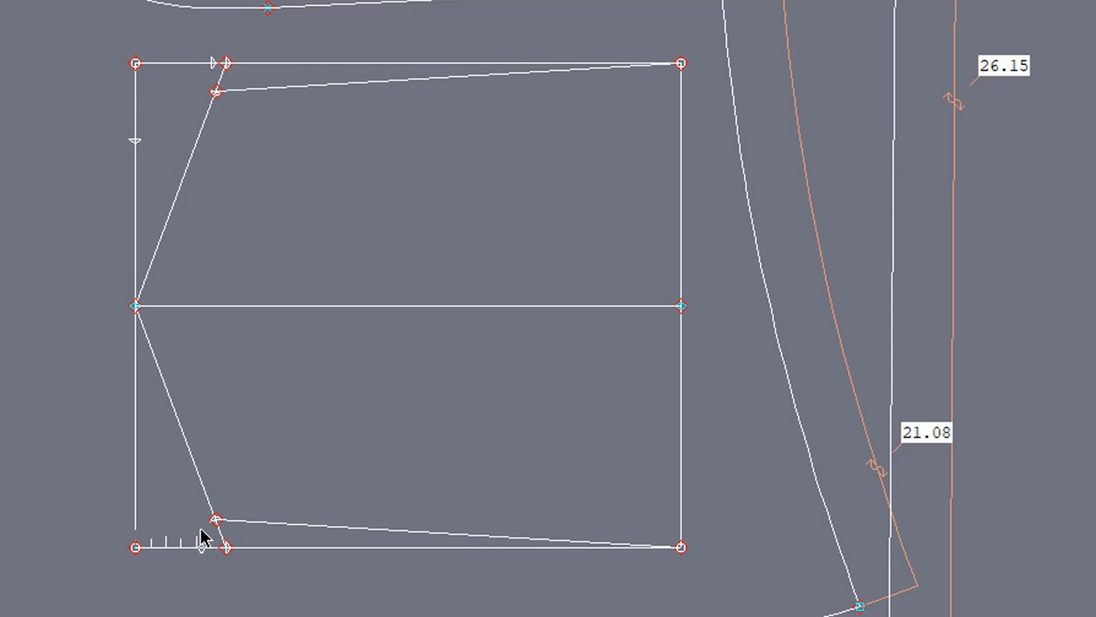
click(265, 469)
click(135, 546)
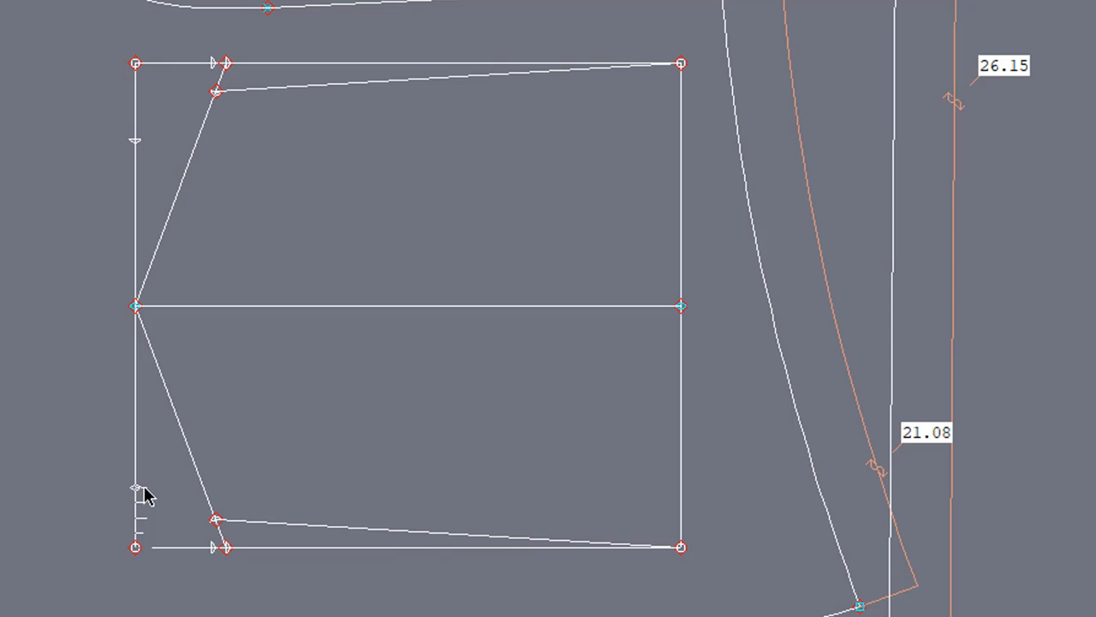
click(228, 421)
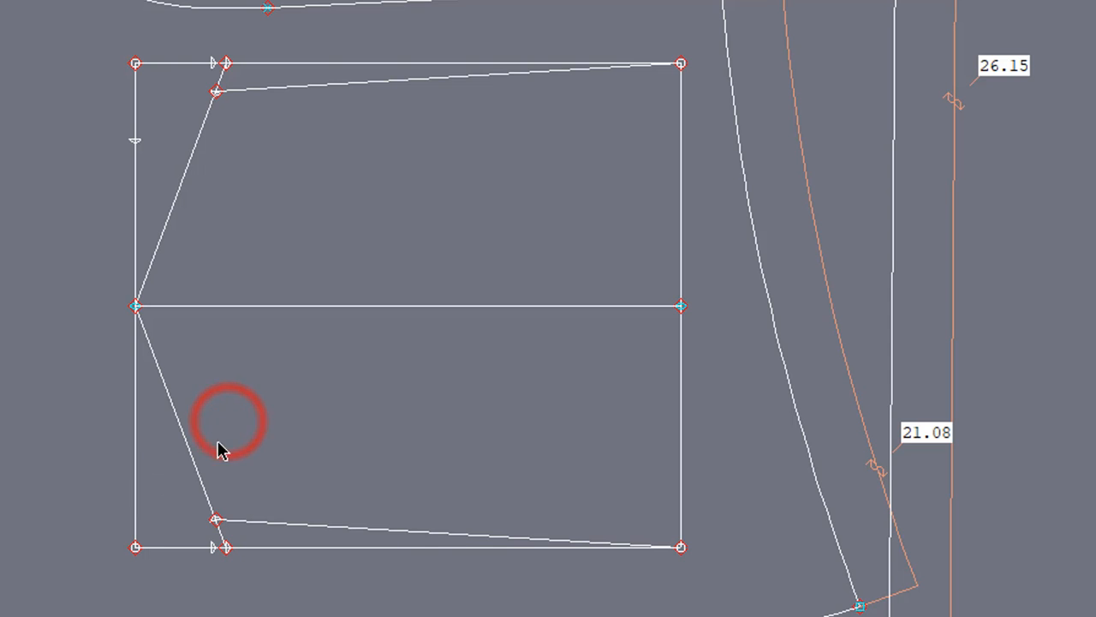
click(135, 548)
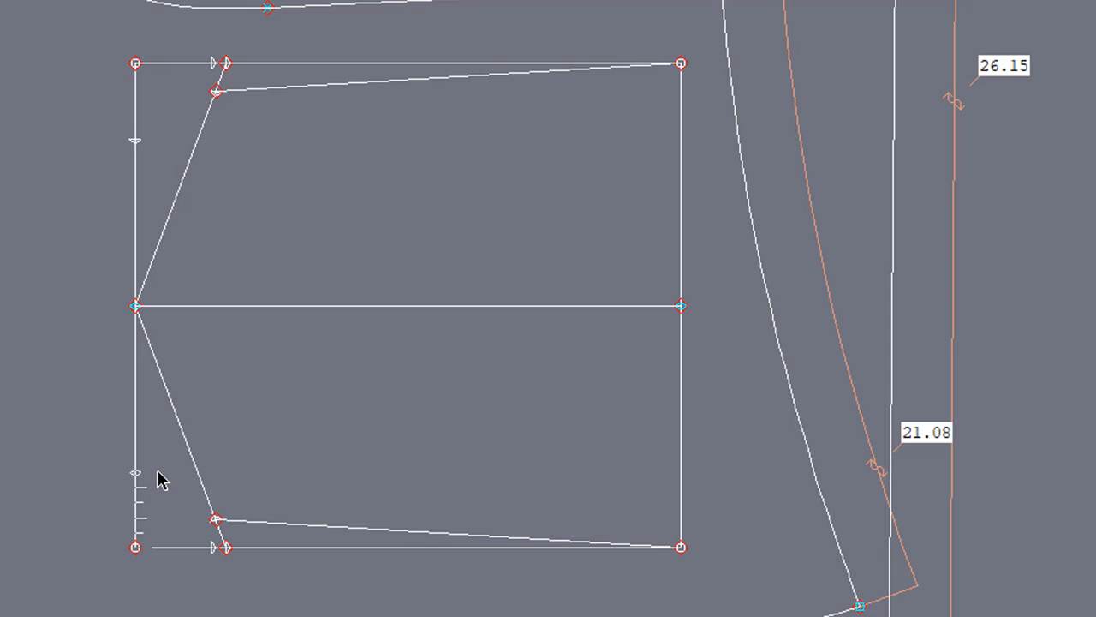
click(189, 439)
- Join the 2.5 cm points with straight lines to cut off the rectangle's lower-left and upper-left corners diagonally
click(134, 471)
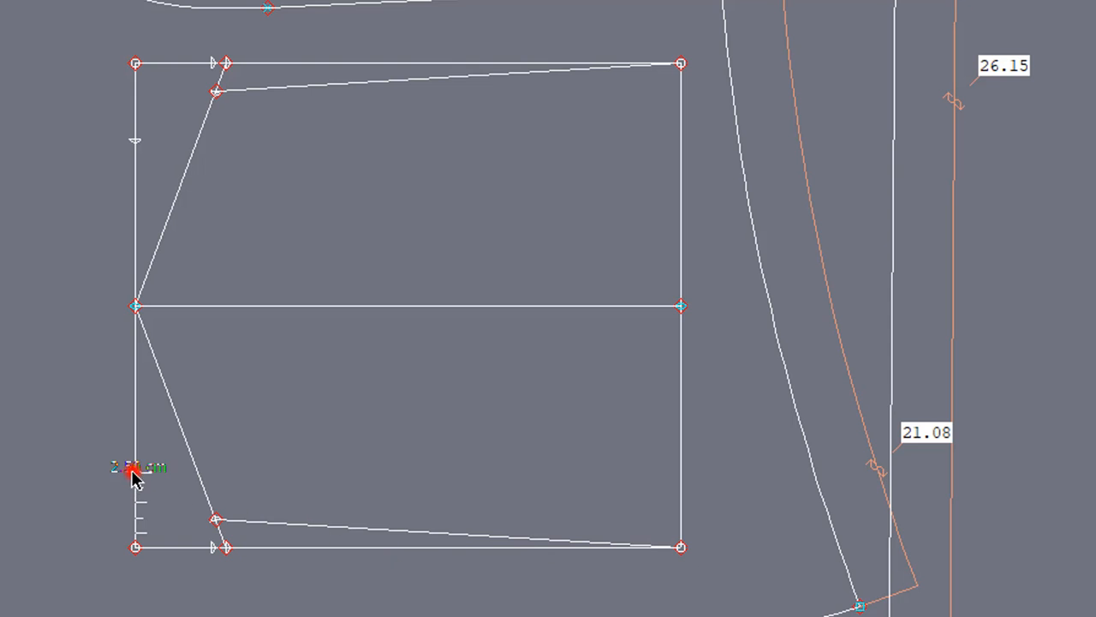
click(217, 545)
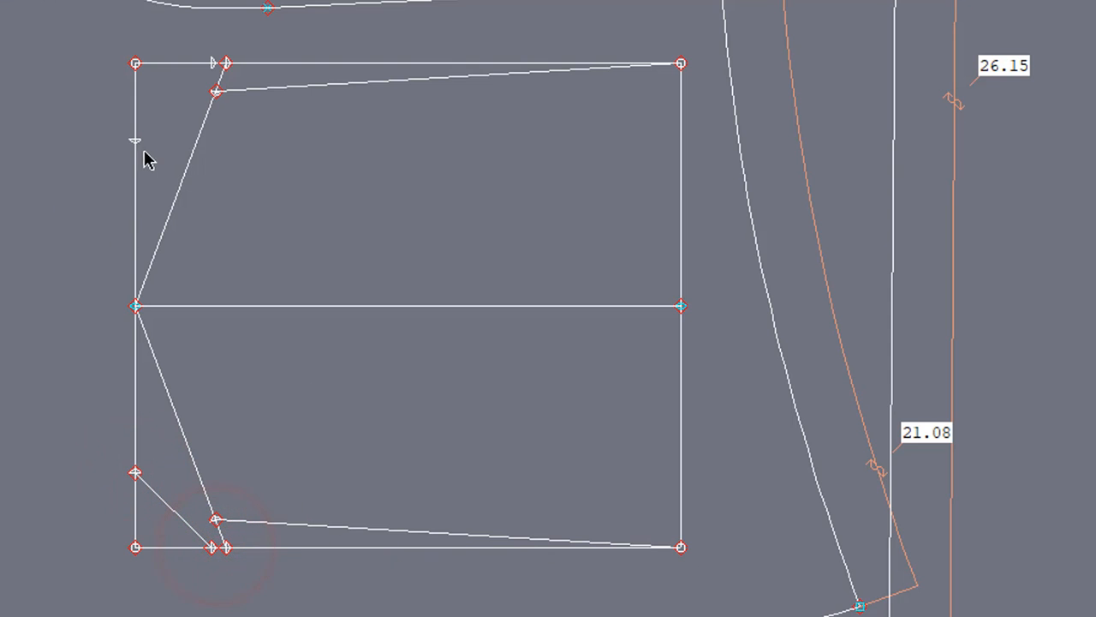
click(134, 139)
click(212, 63)
- Move the corner lines' endpoints along the rectangle's left edge to about 3 cm from the upper and lower corners
click(136, 137)
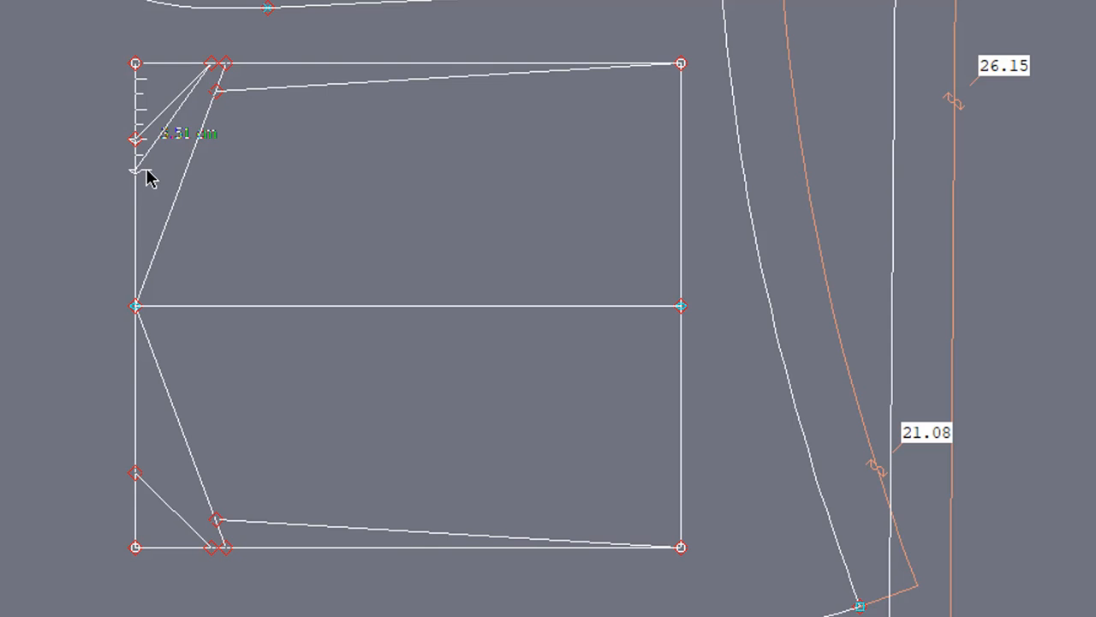
click(345, 180)
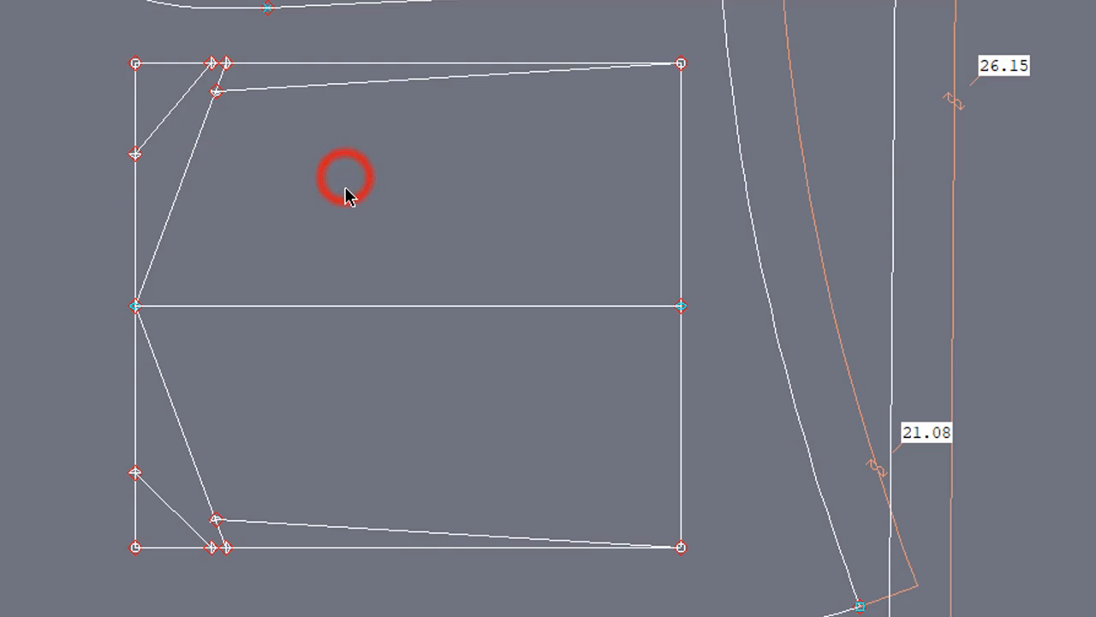
click(134, 469)
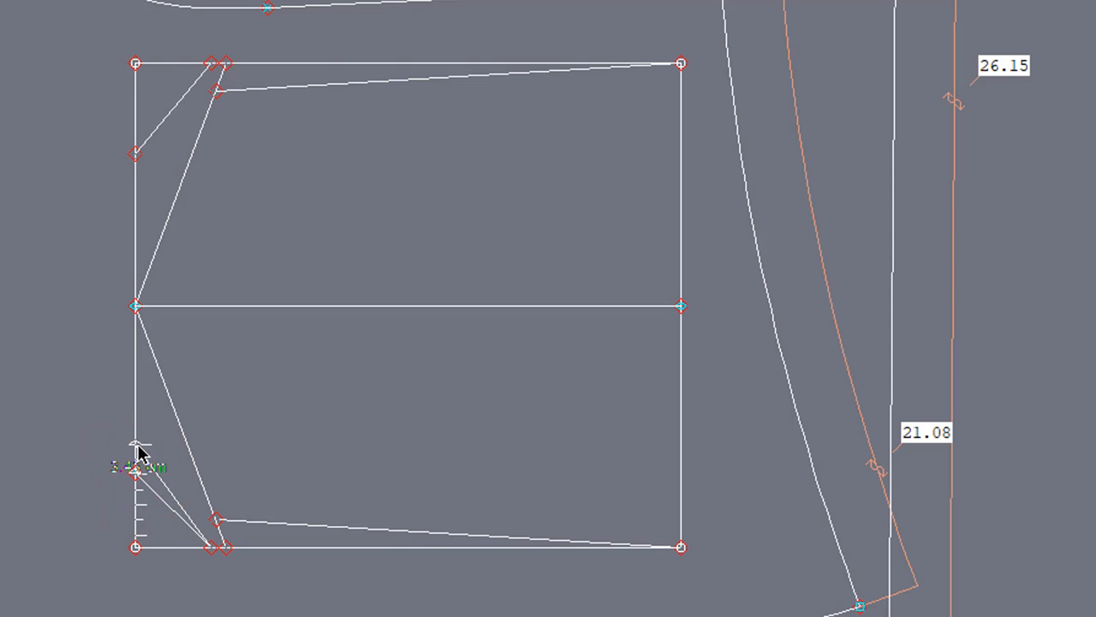
click(331, 411)
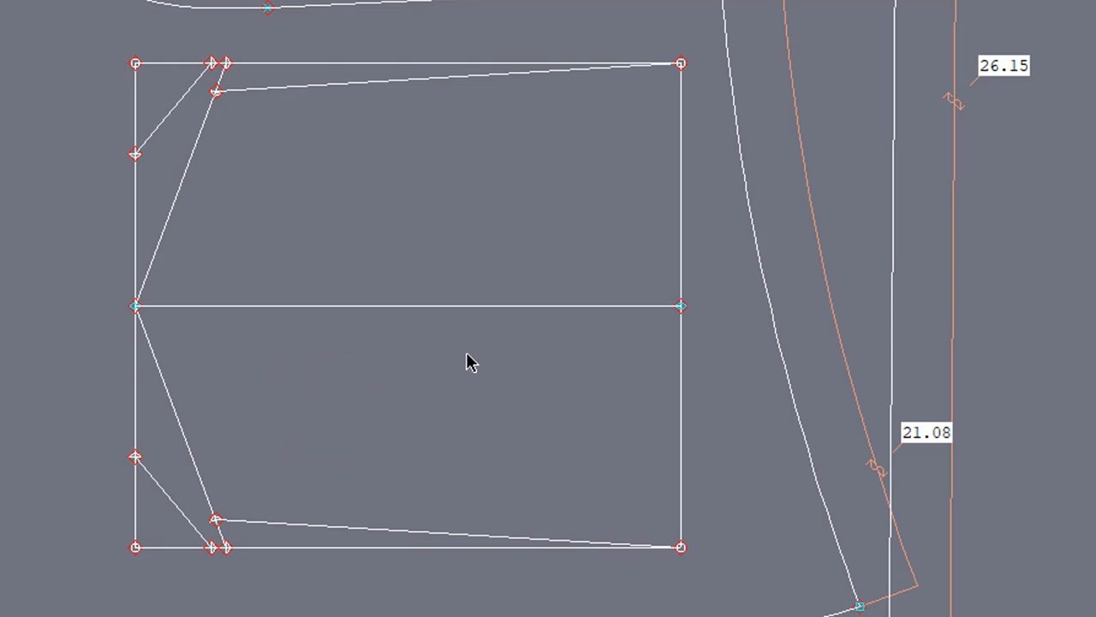
- Create a parallel line about 1.2 cm outside the rectangle's waist-side edge and lengthen it by 0.2 cm at both ends
click(678, 167)
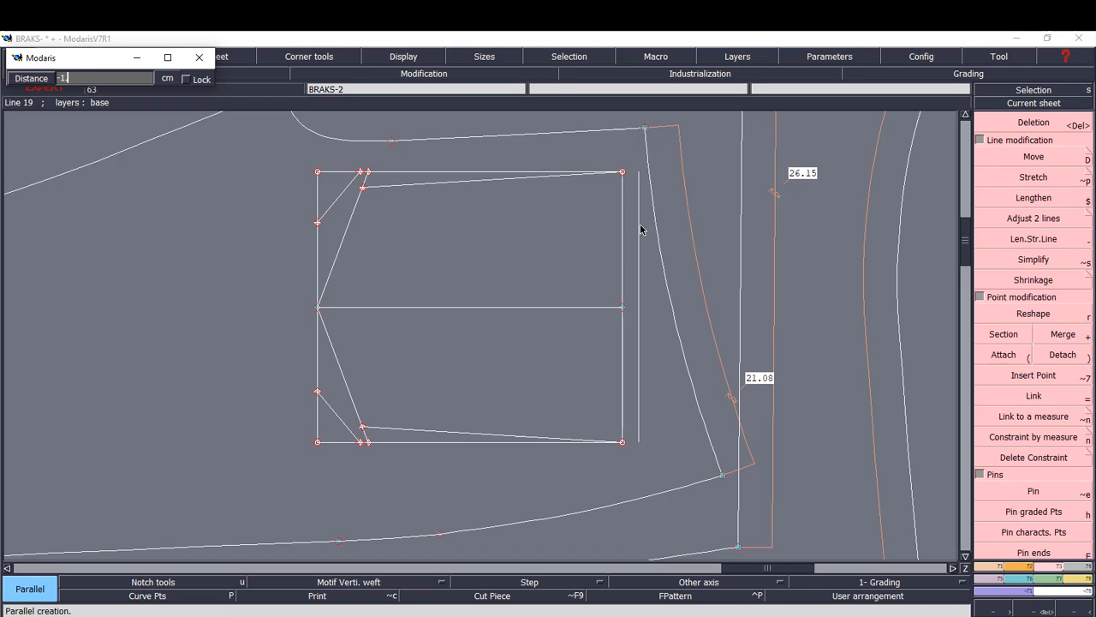
click(661, 235)
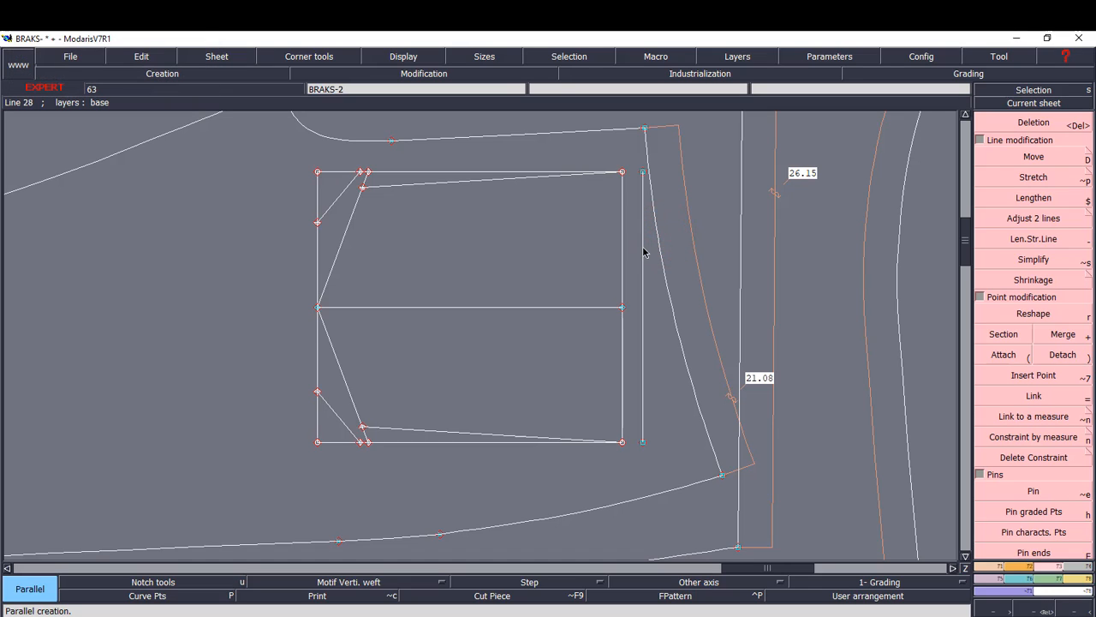
click(643, 250)
key(minus)
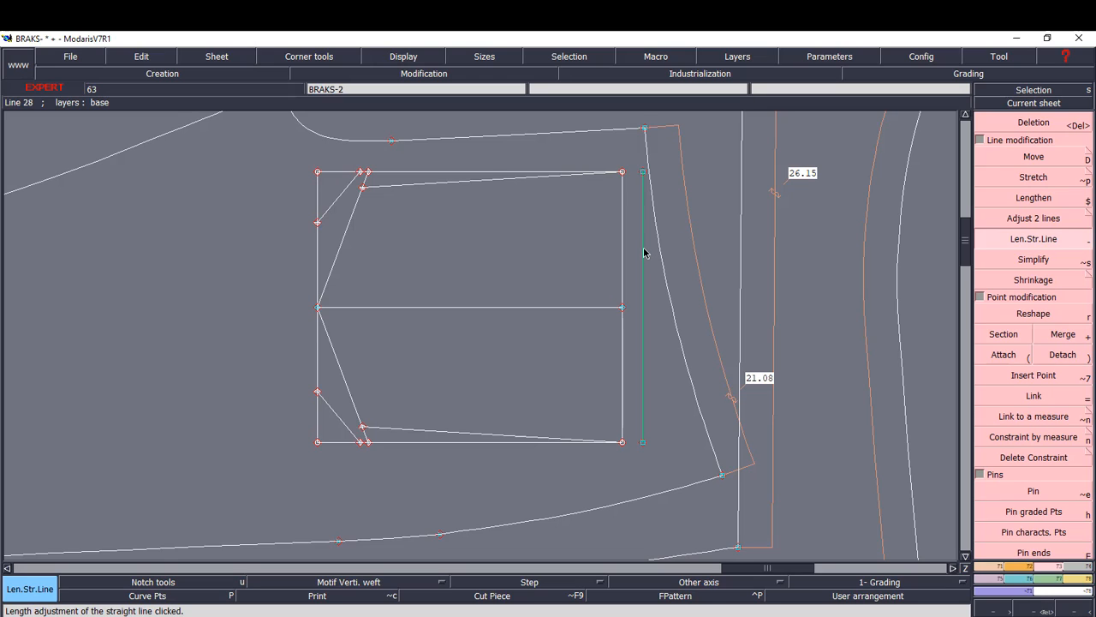
click(643, 251)
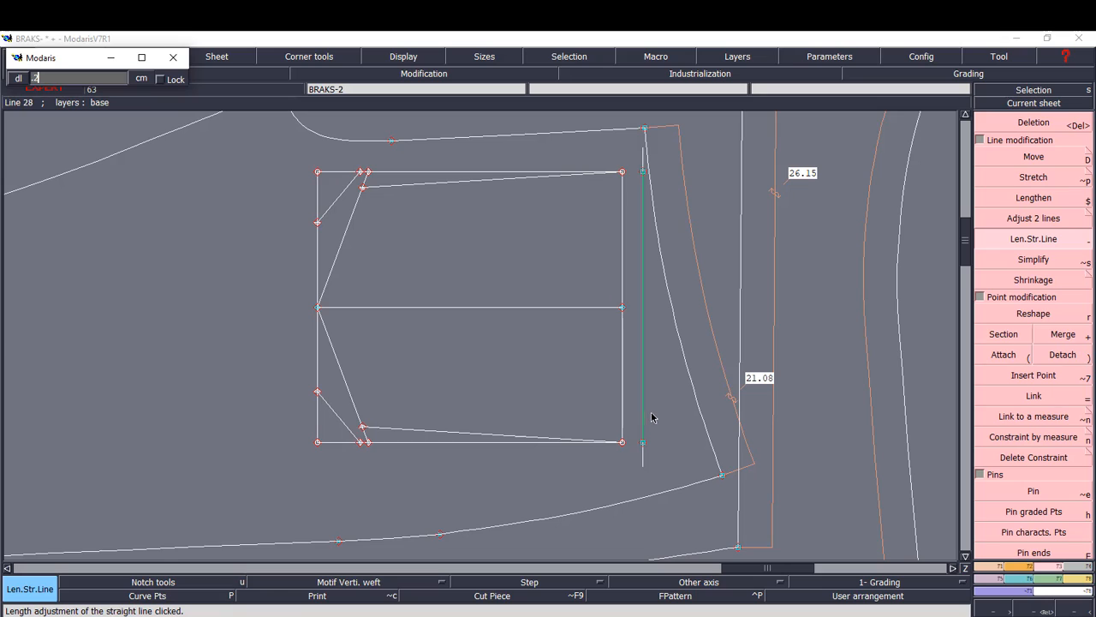
click(687, 414)
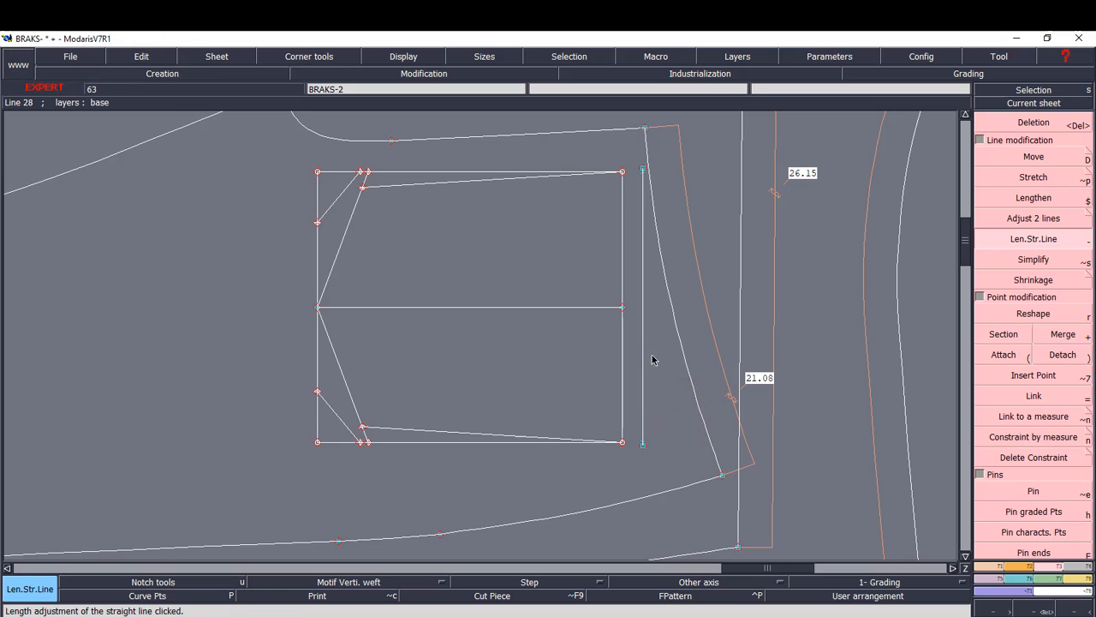
- Delete the leftover points just inside both ends of the lengthened parallel line beside the pocket's waist-side edge
key(Return)
drag(559, 159, 685, 459)
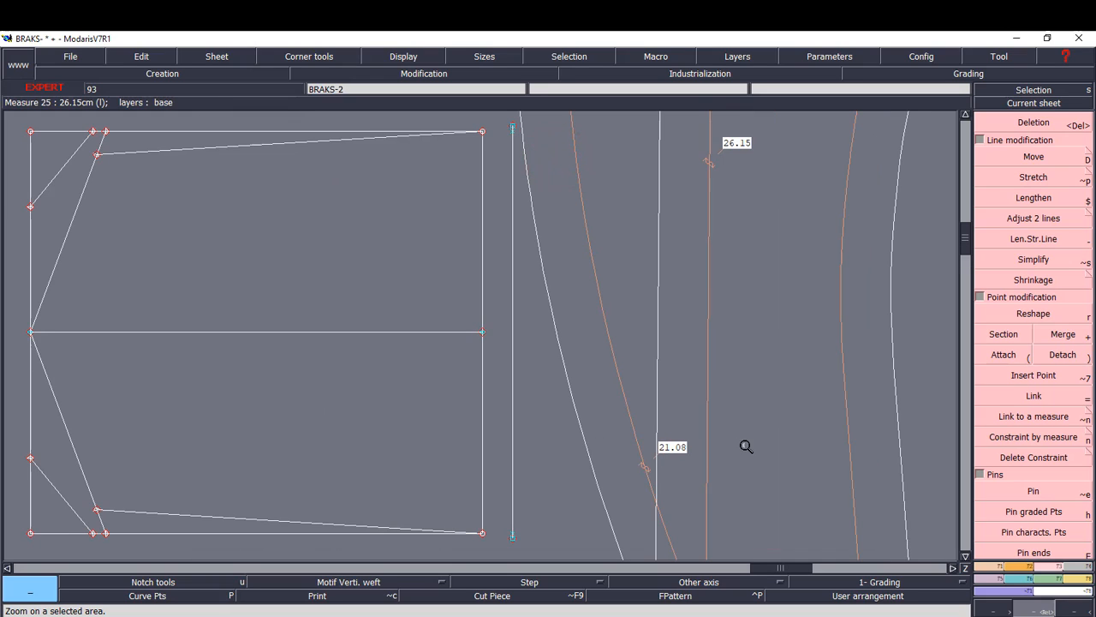
key(Delete)
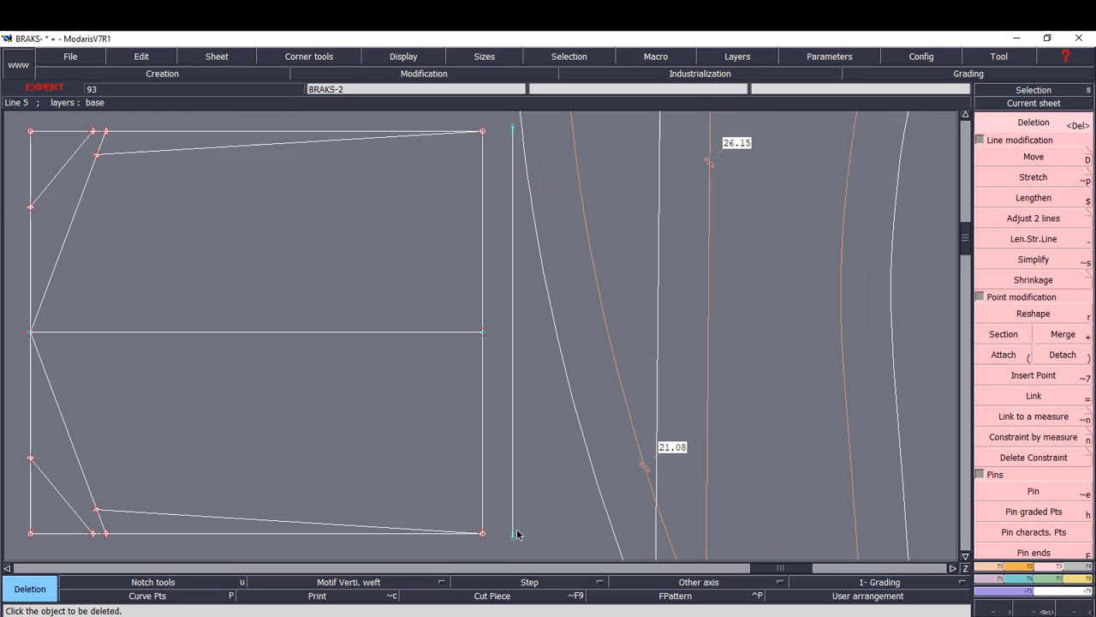
click(513, 534)
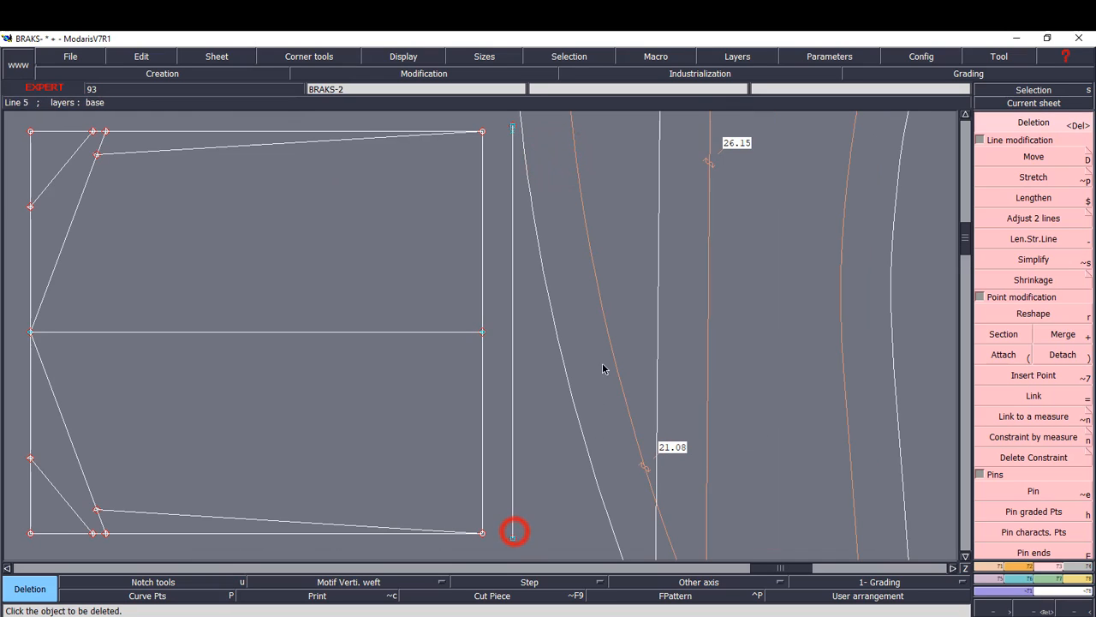
click(513, 129)
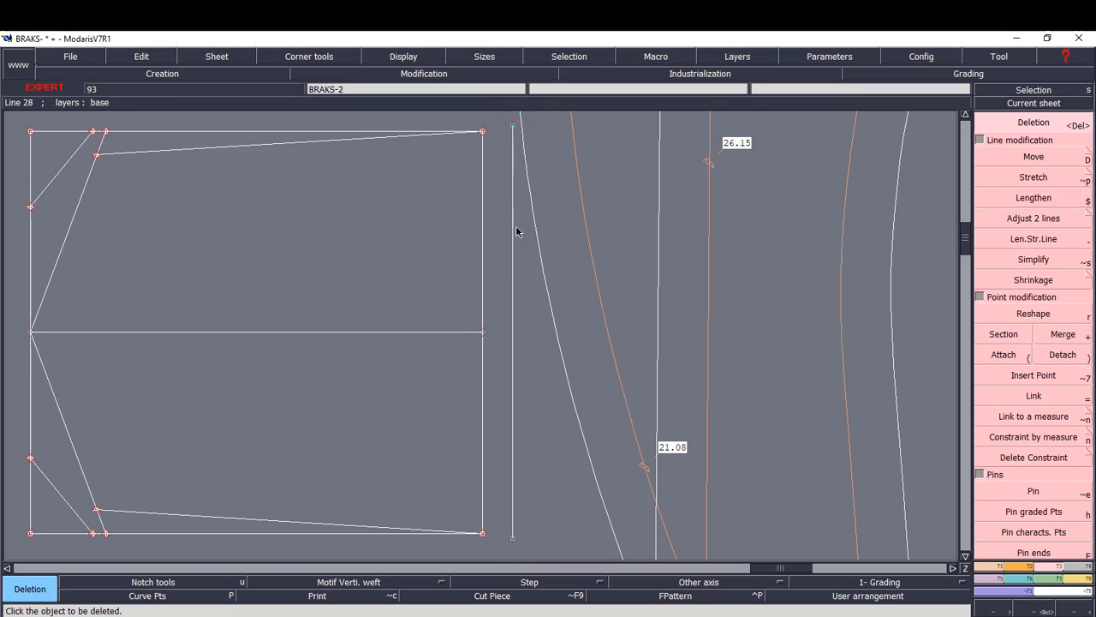
- Create a parallel to the lengthened line, 6 cm away across the pocket rectangle, as the flap's lower edge
key(l)
click(513, 263)
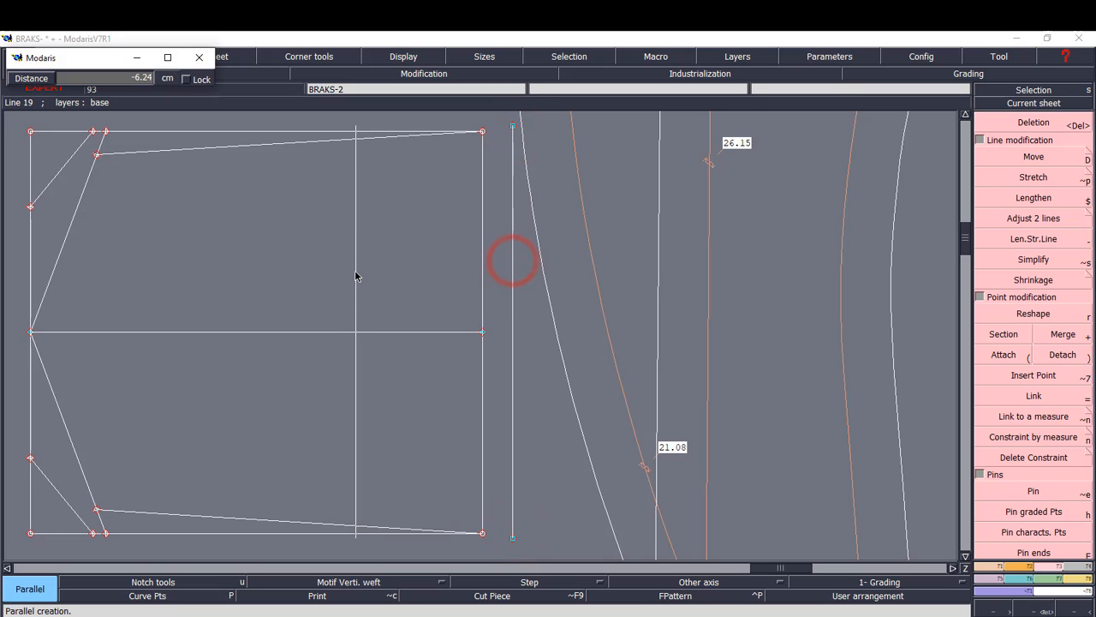
key(Down)
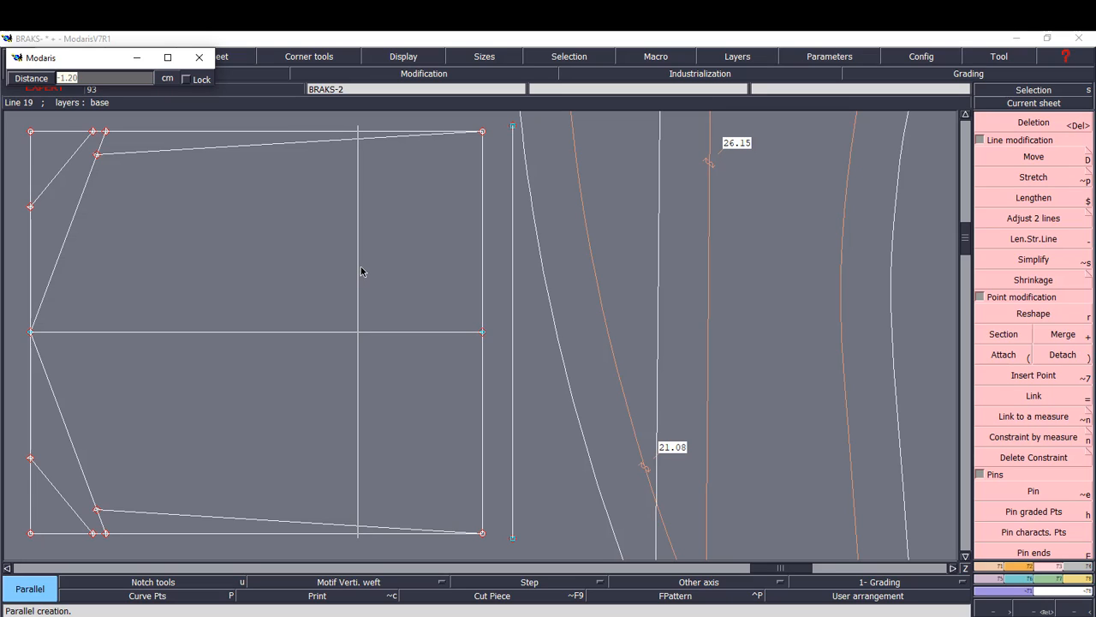
key(BackSpace)
click(428, 265)
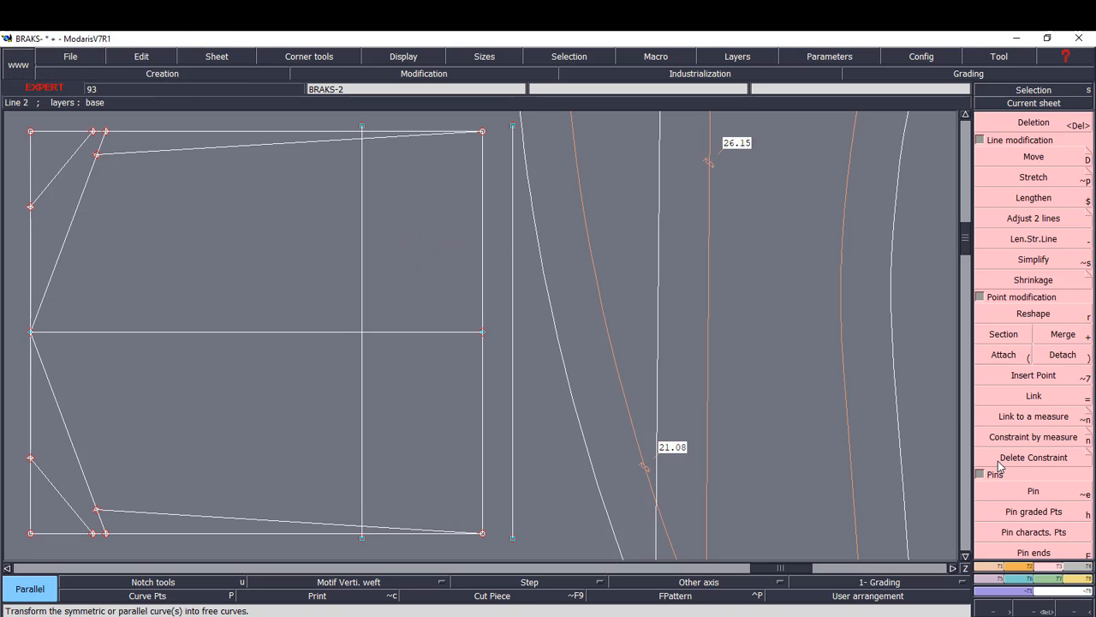
- Join the matching ends of the two parallel lines with straight lines to close the flap rectangle
click(992, 567)
click(1046, 340)
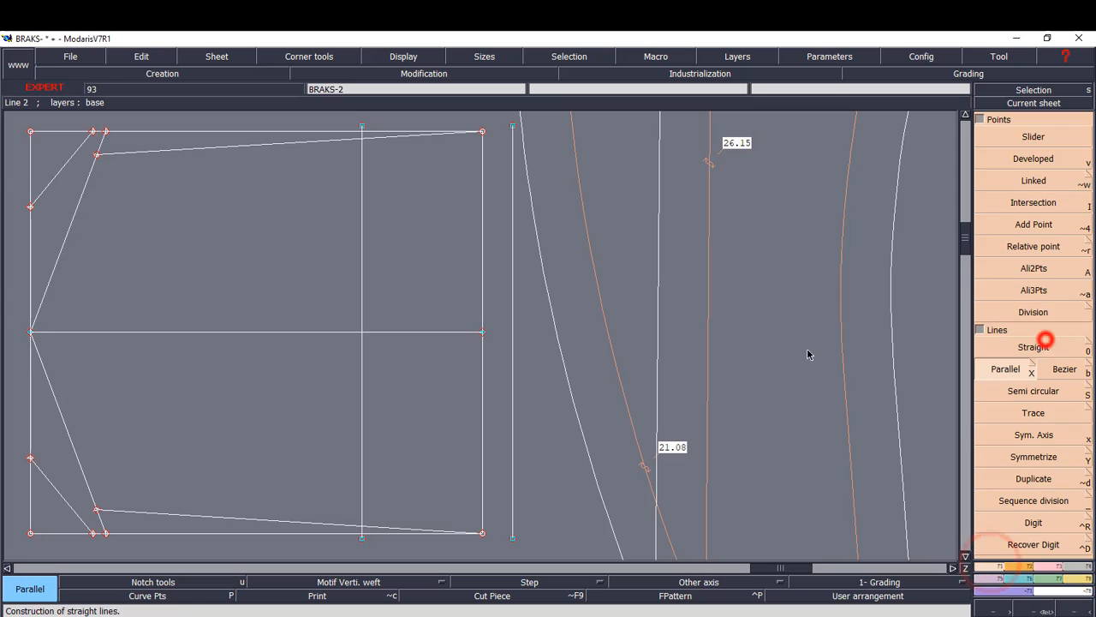
click(362, 127)
click(511, 126)
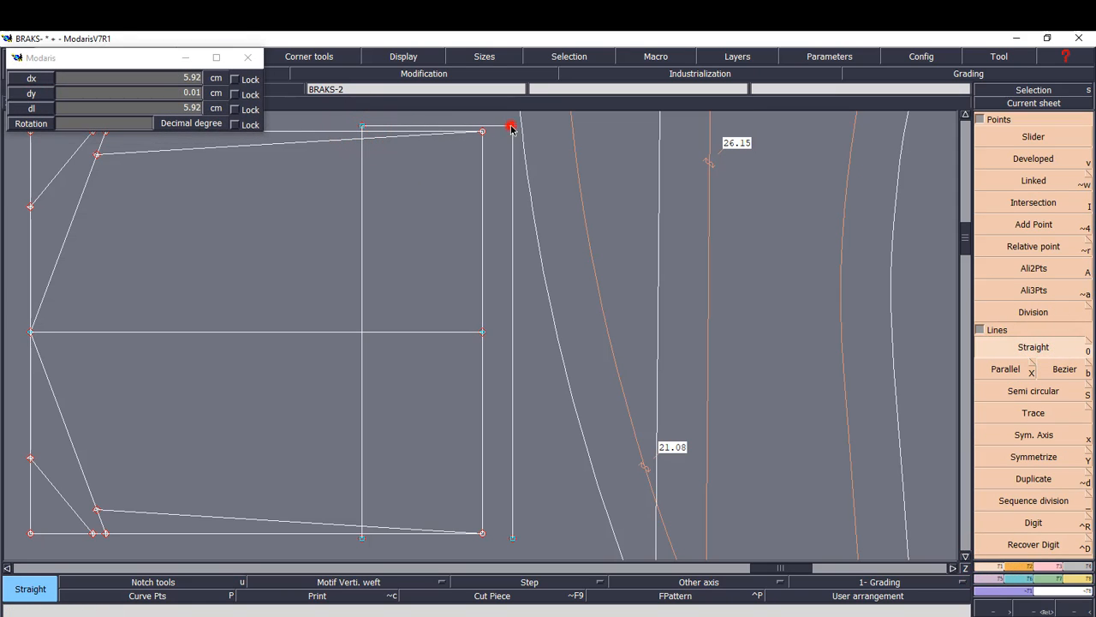
click(362, 538)
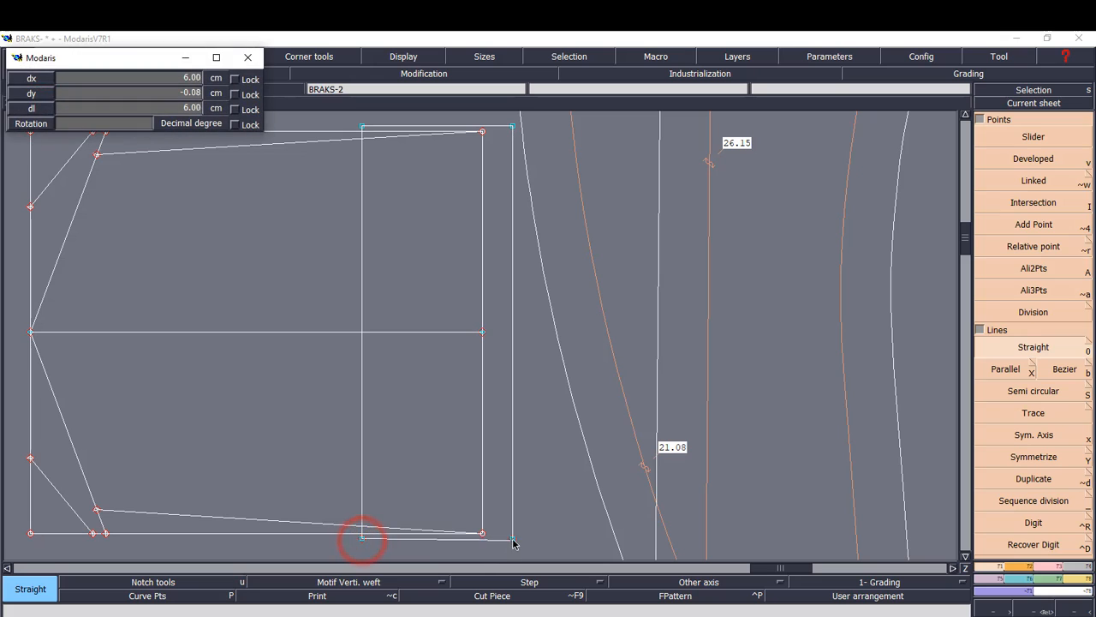
click(512, 538)
- Mark points 2.5 cm from both corners along the flap edge that crosses the pocket
key(v)
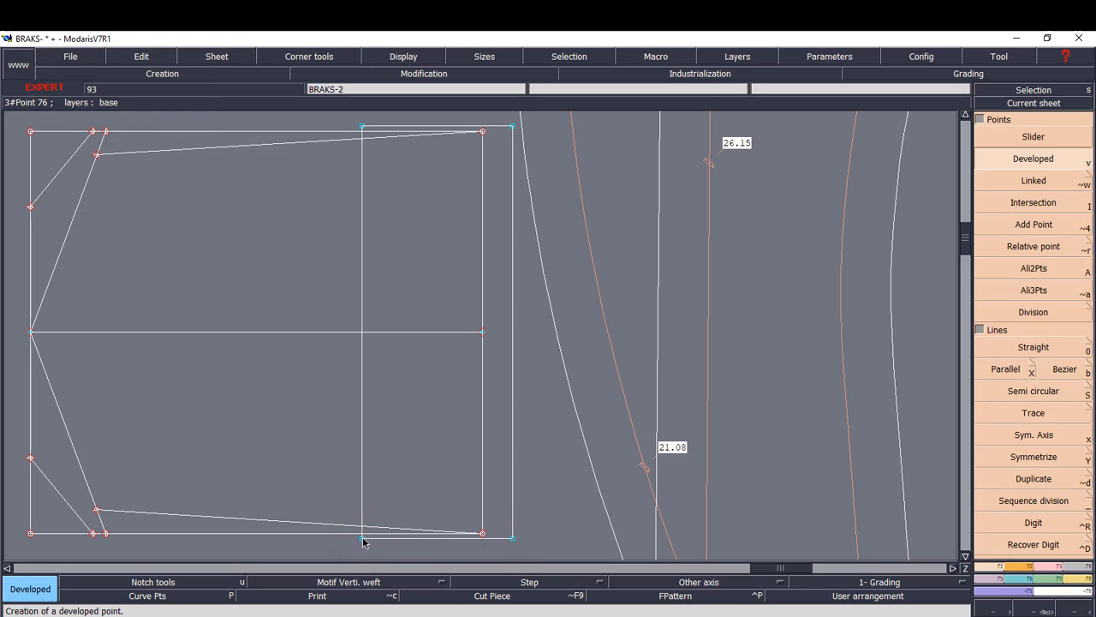
click(363, 541)
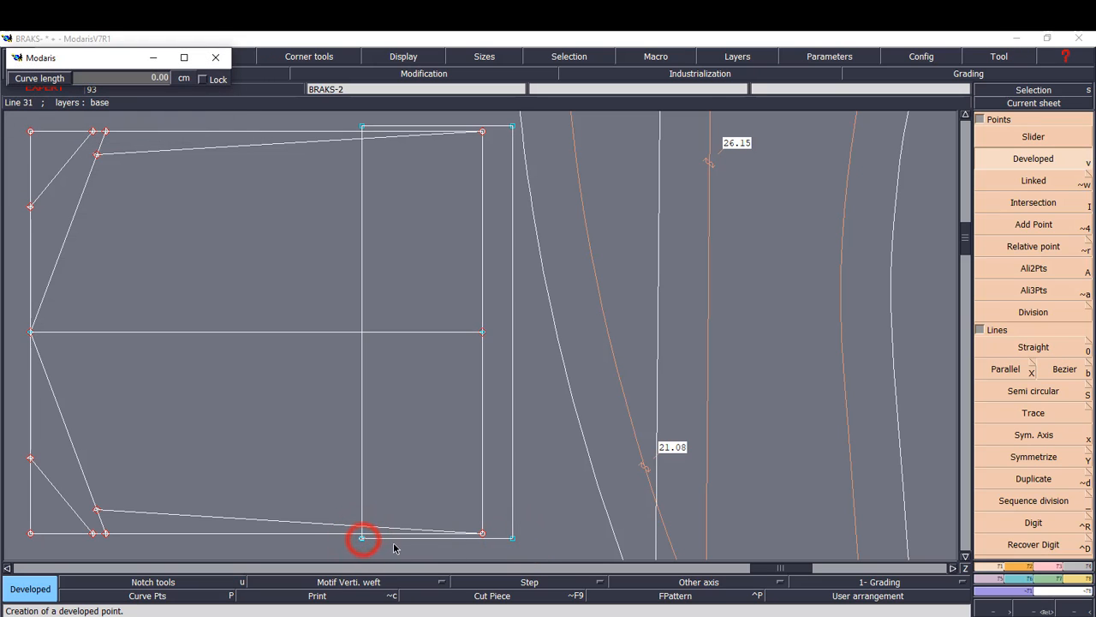
click(404, 472)
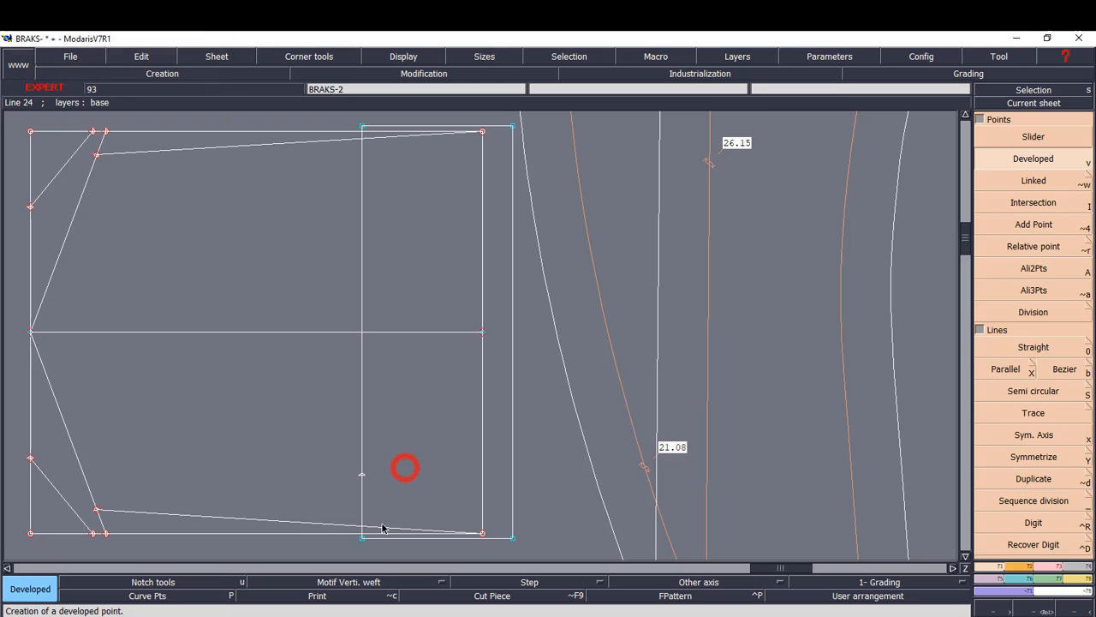
click(363, 128)
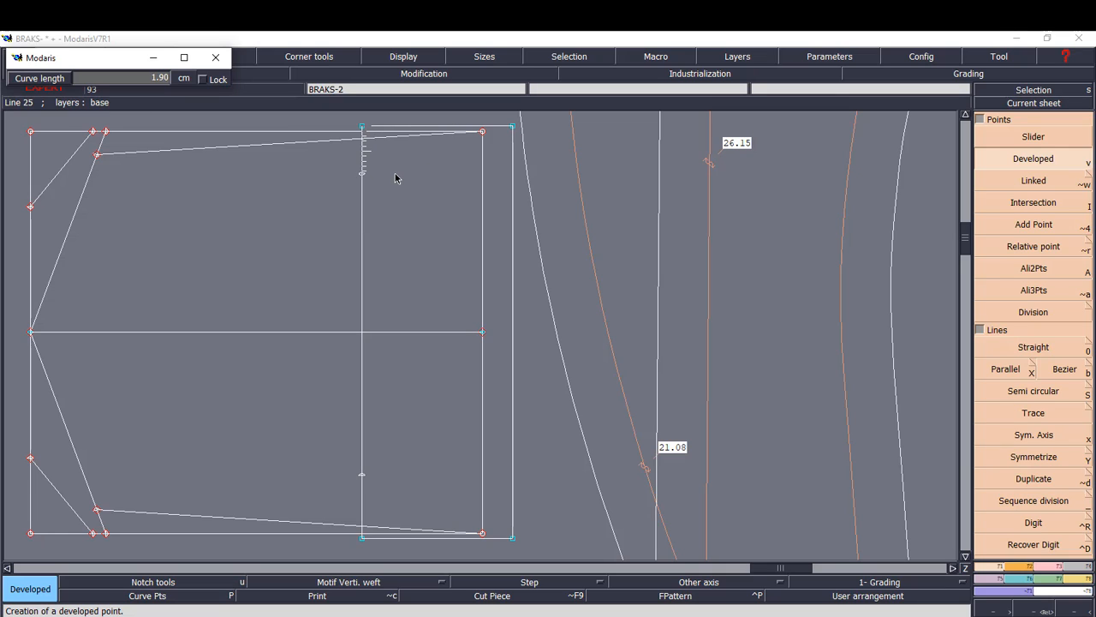
key(Down)
text(2.5)
click(416, 183)
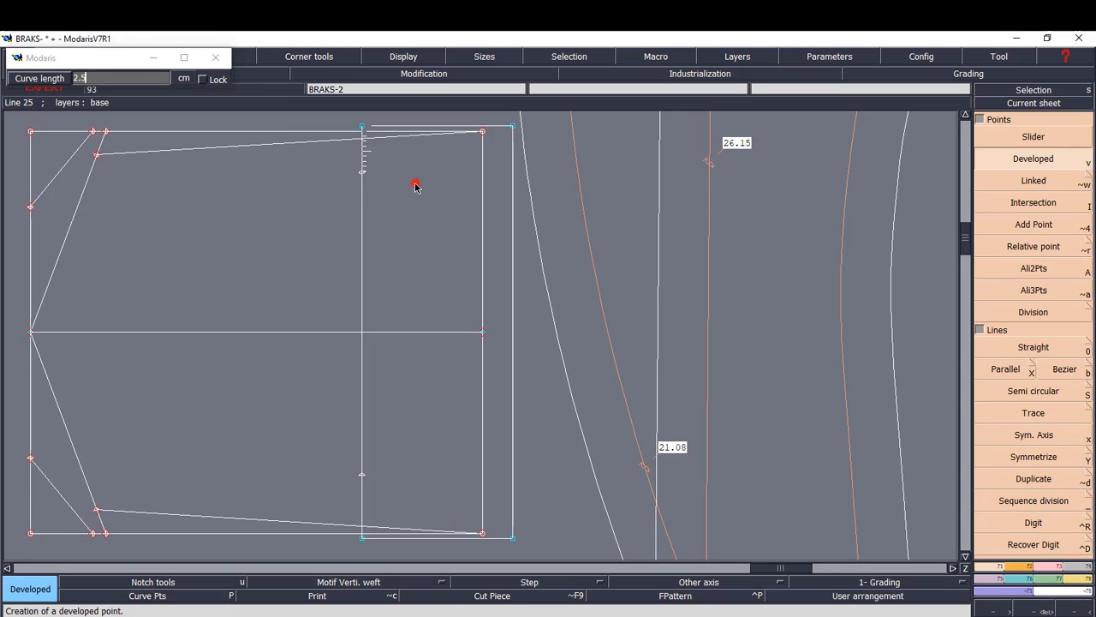
- Mark a point 2 cm from the flap's upper-left corner along its upper side
click(363, 126)
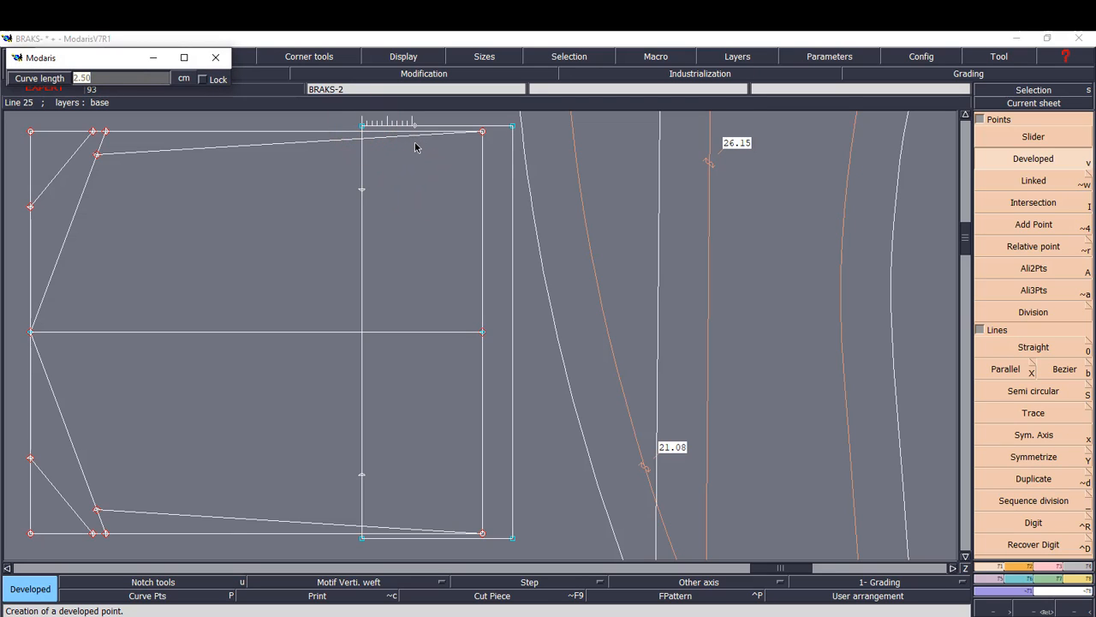
text(2)
click(432, 178)
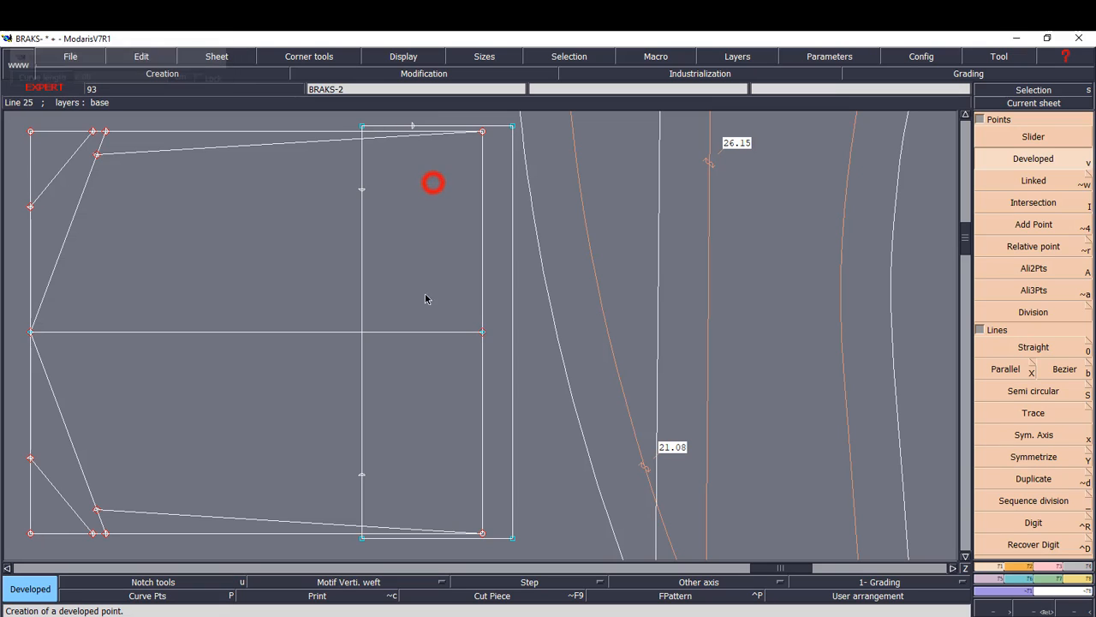
click(364, 538)
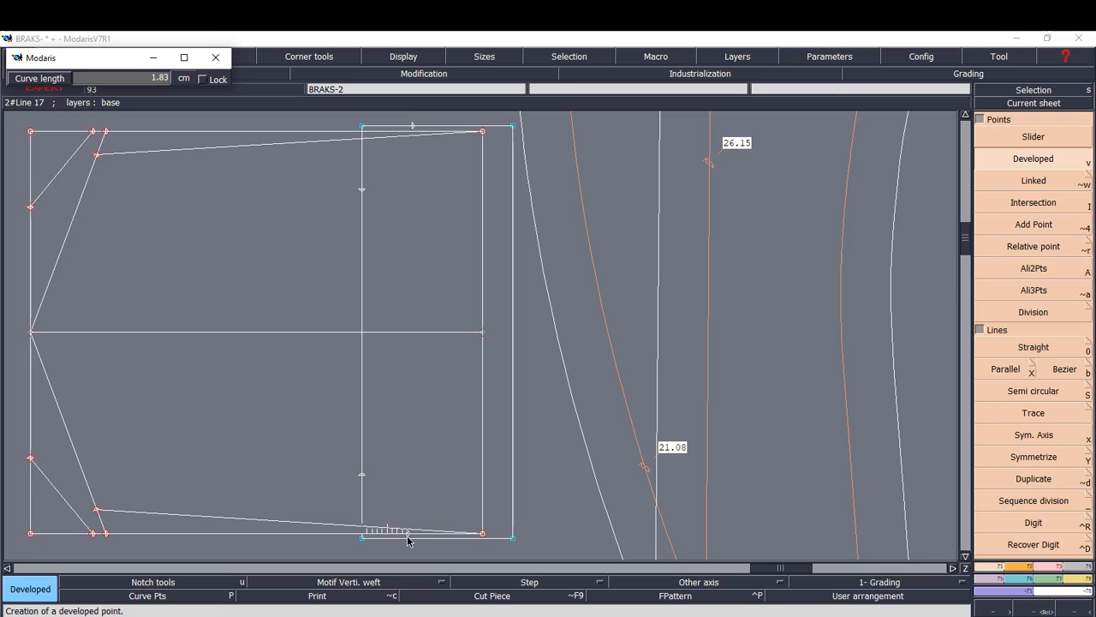
text(2)
click(416, 498)
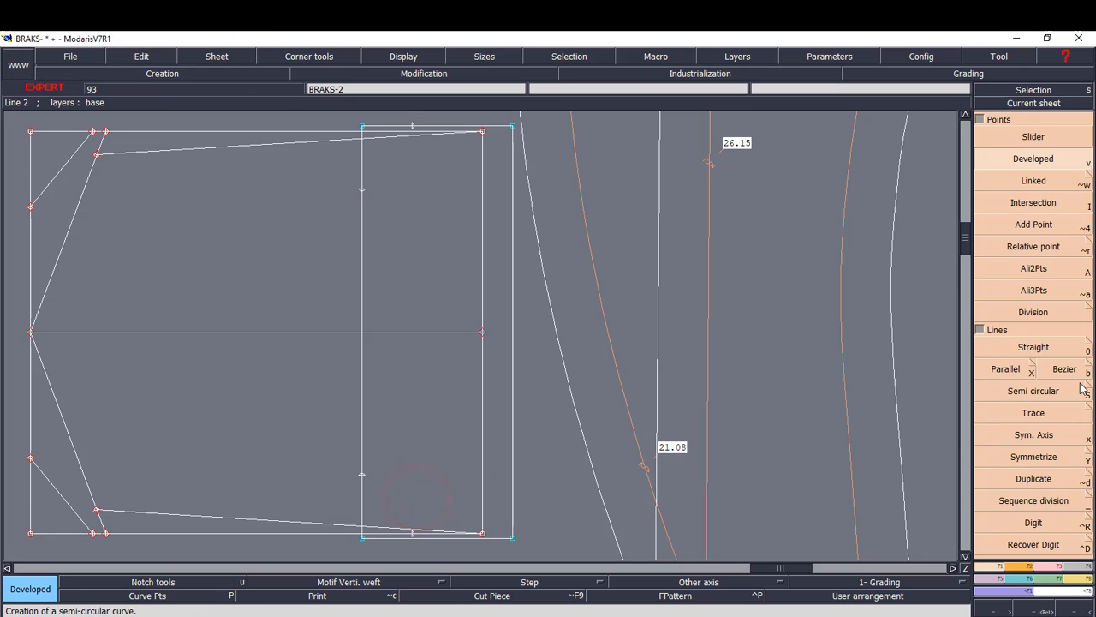
click(1033, 347)
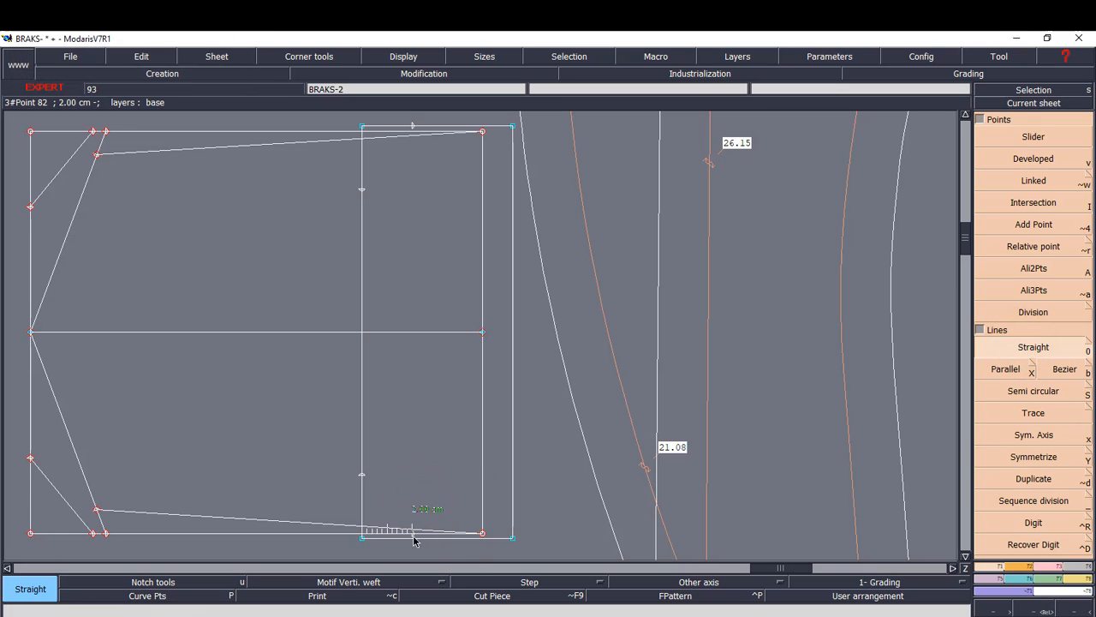
key(ctrl+z)
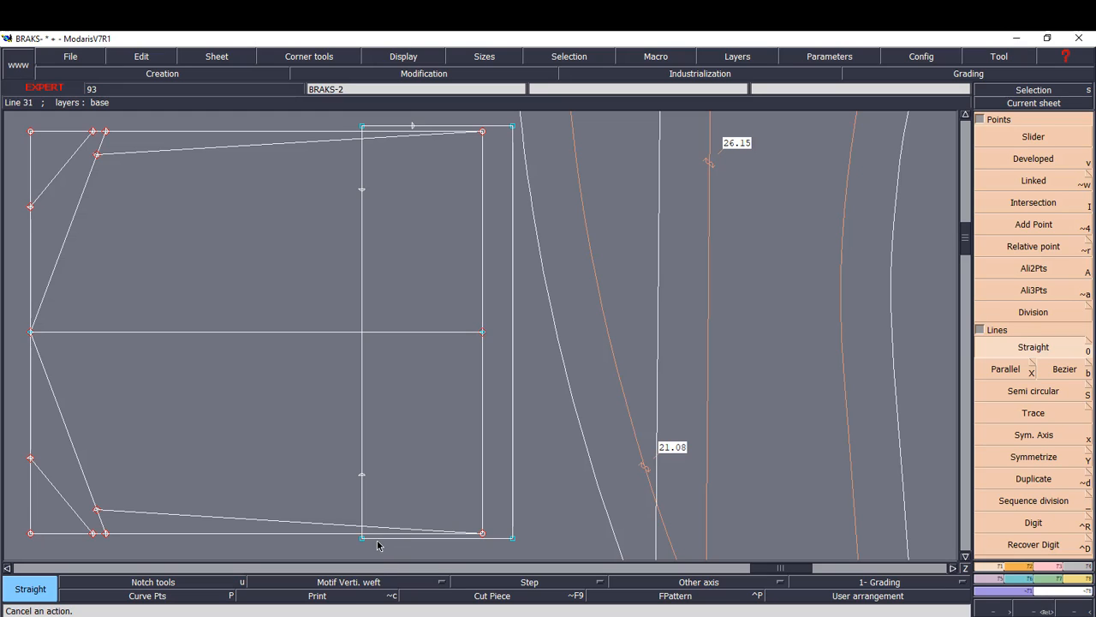
- Mark a point 2 cm from the flap's lower-left corner along the flap's own lower side
key(v)
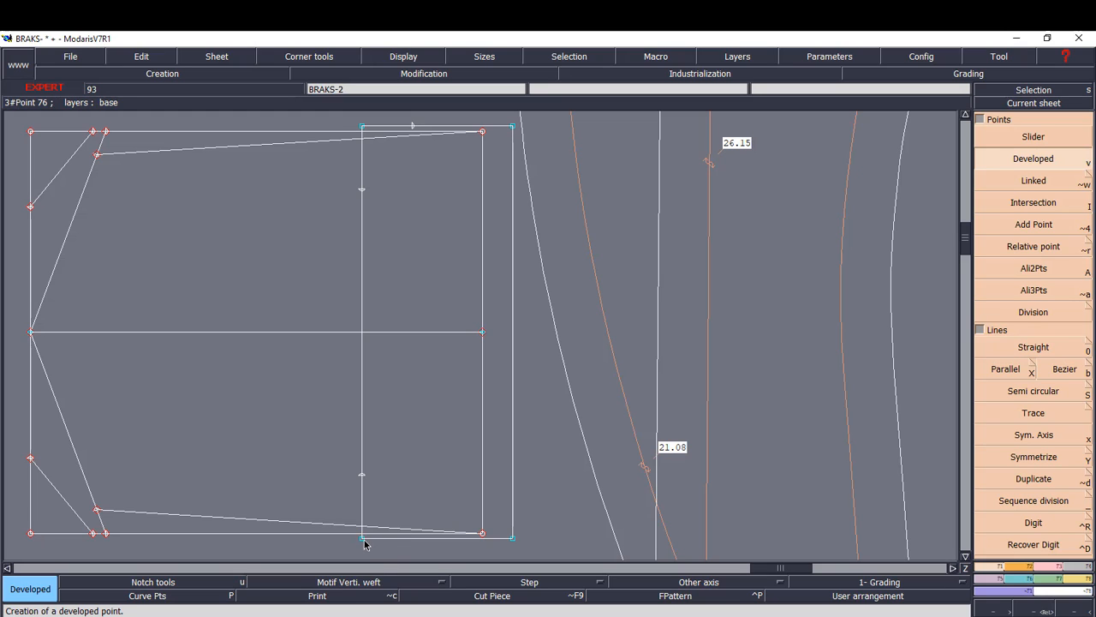
click(363, 539)
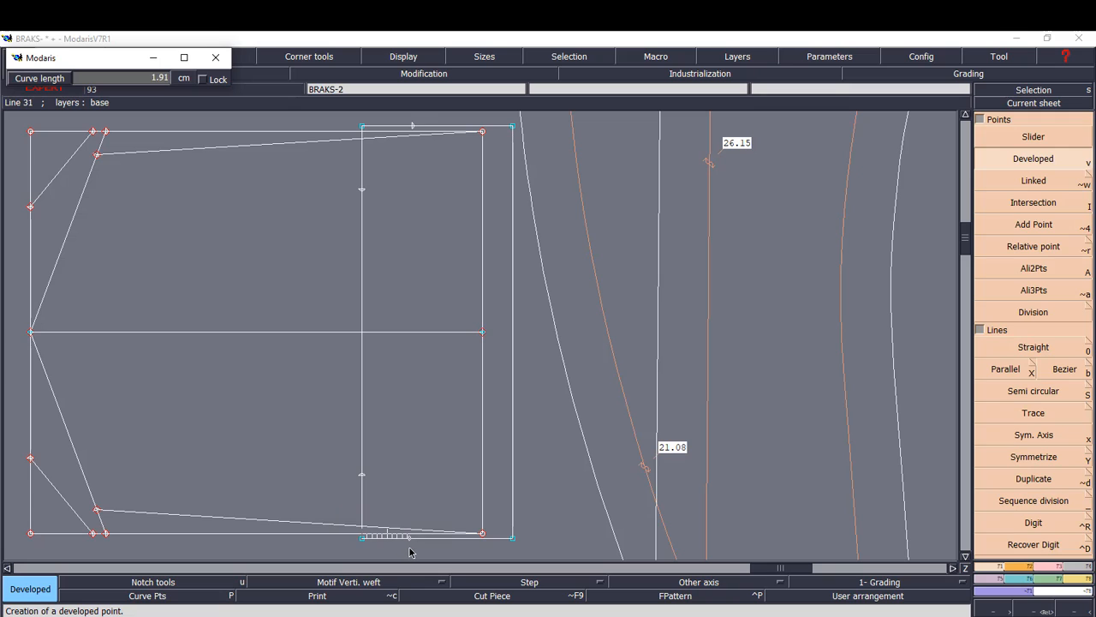
text(2.00)
click(500, 515)
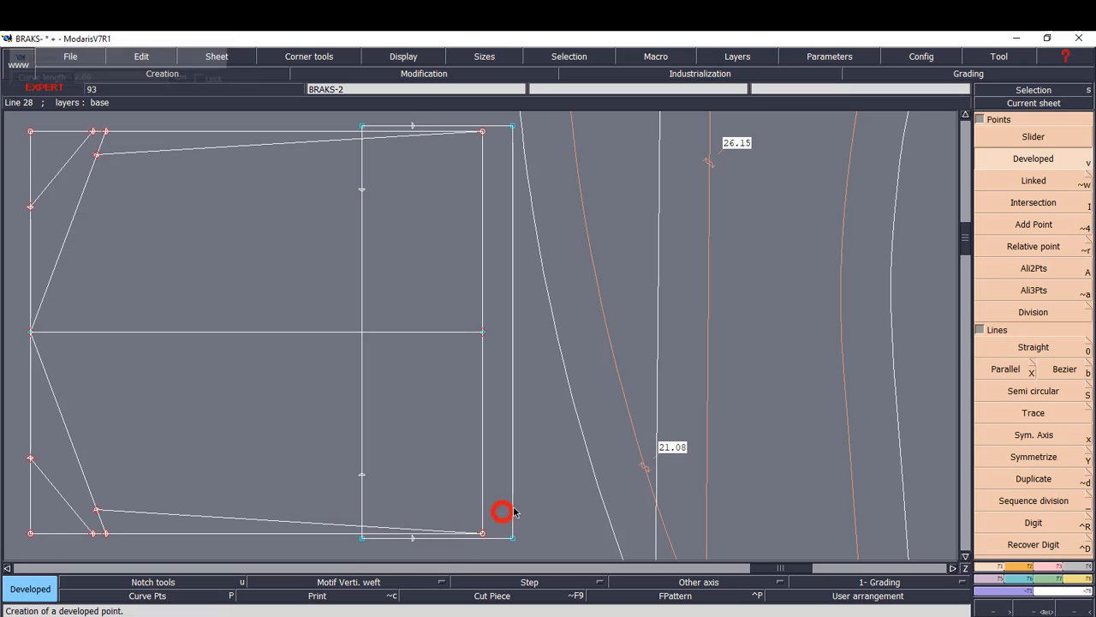
- Join the marked points with straight lines to cut off the flap's lower-left and upper-left corners diagonally
click(1029, 346)
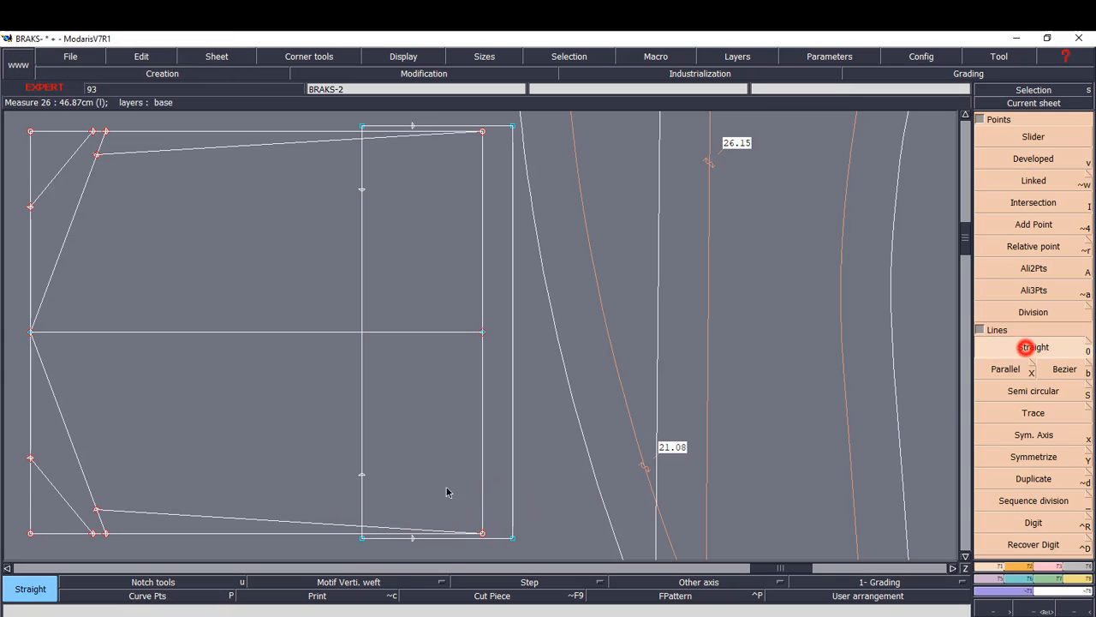
click(412, 539)
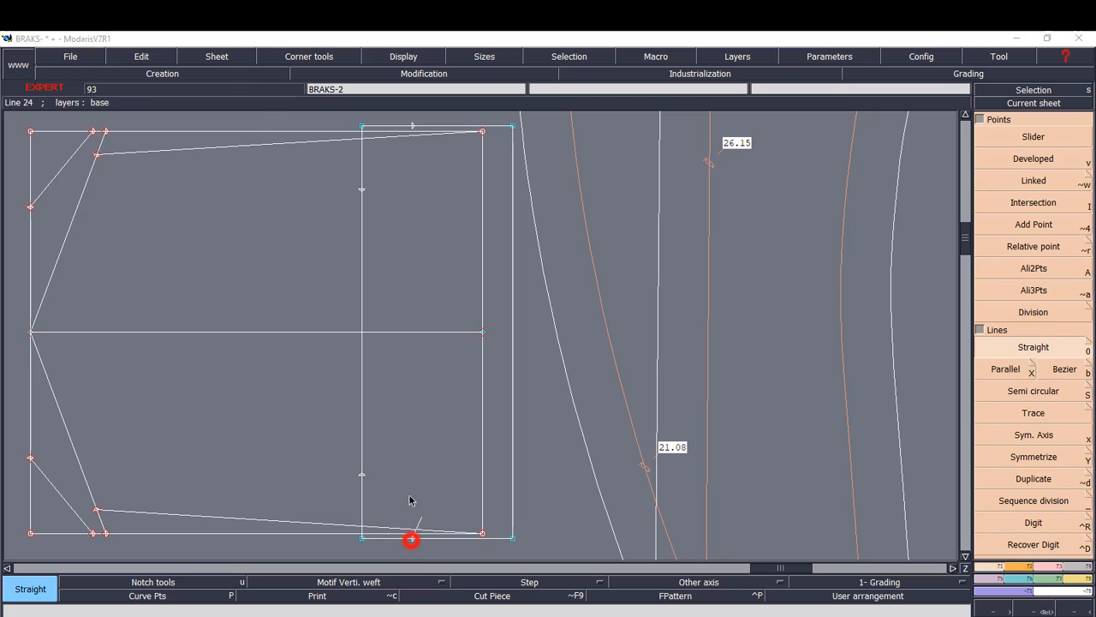
click(361, 475)
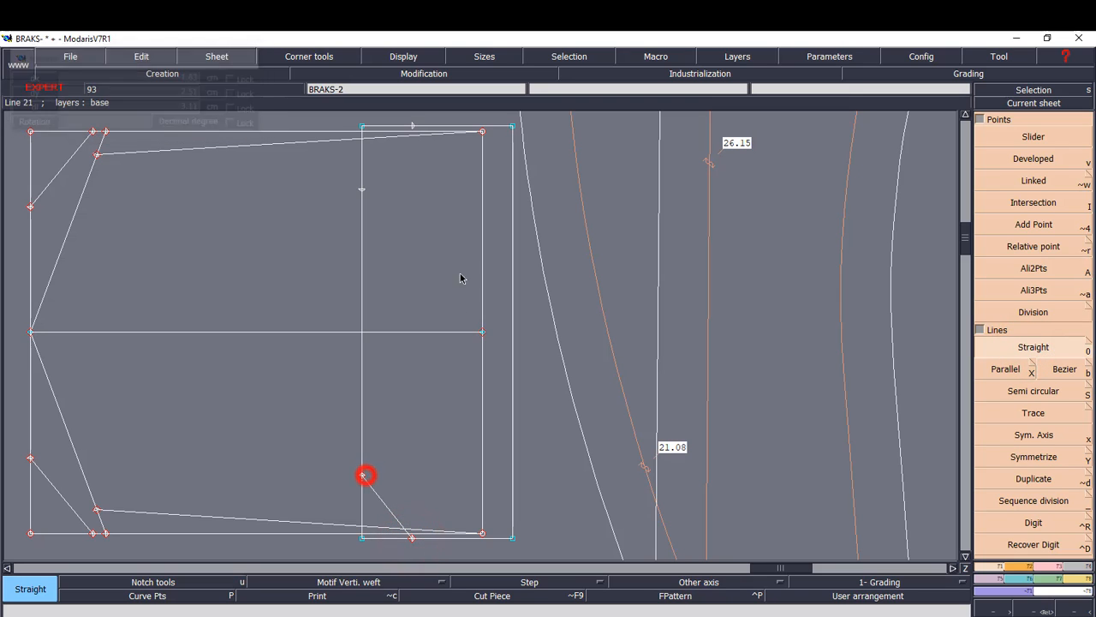
click(361, 188)
click(412, 126)
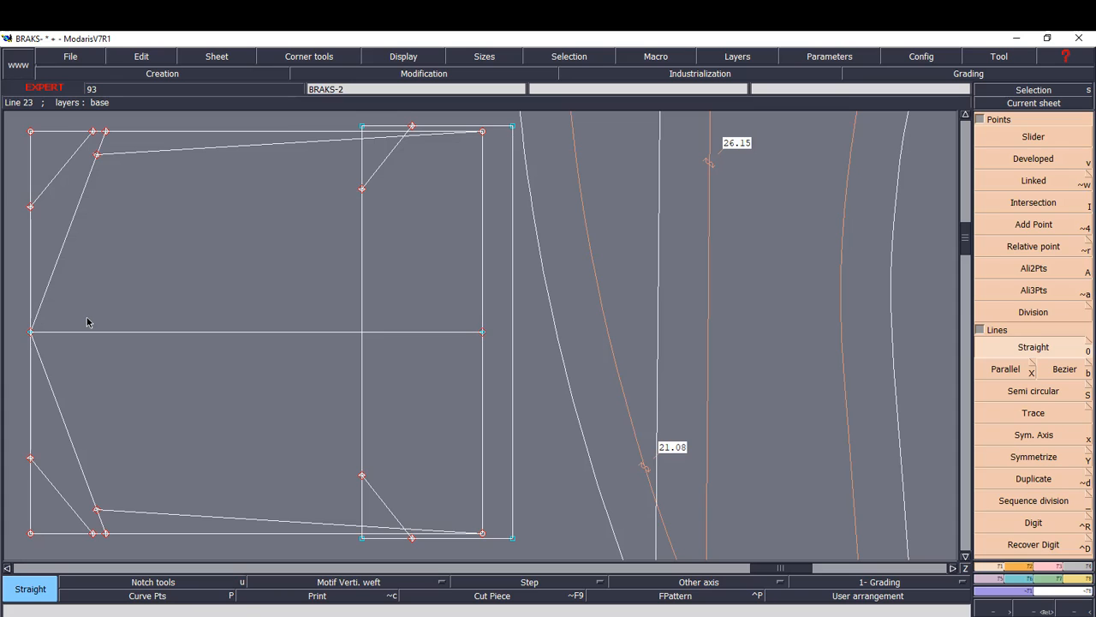
- Draw an Arc arrow curve at the pocket's upper-left corner, joining the two points that end the diagonal cut
key(Home)
key(Return)
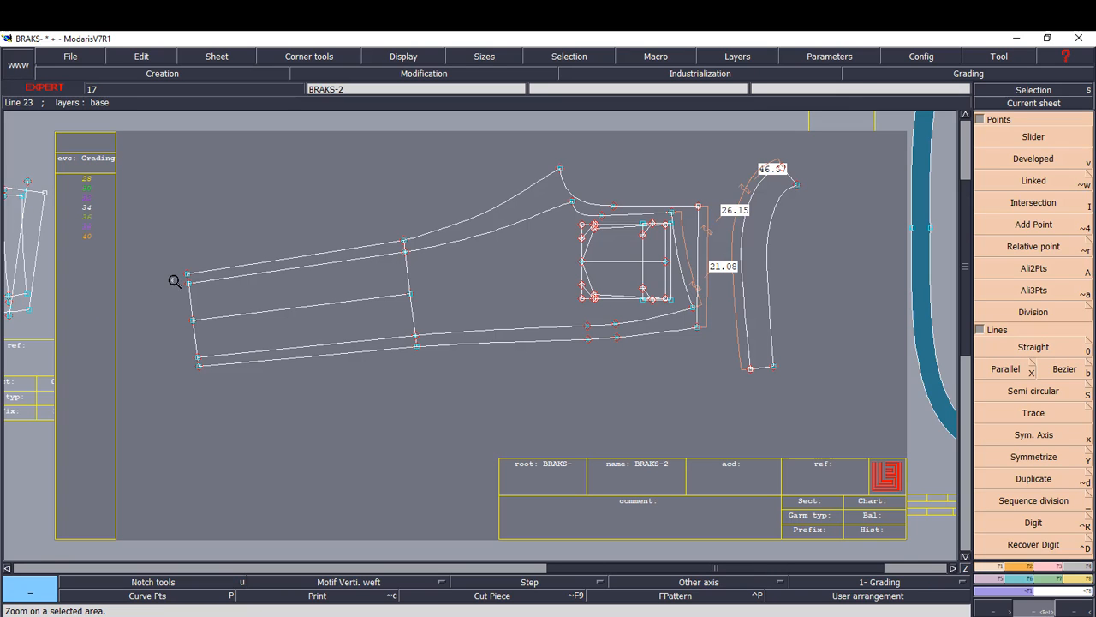
mouse_move(549, 190)
mouse_down()
mouse_move(655, 309)
mouse_move(724, 364)
mouse_up()
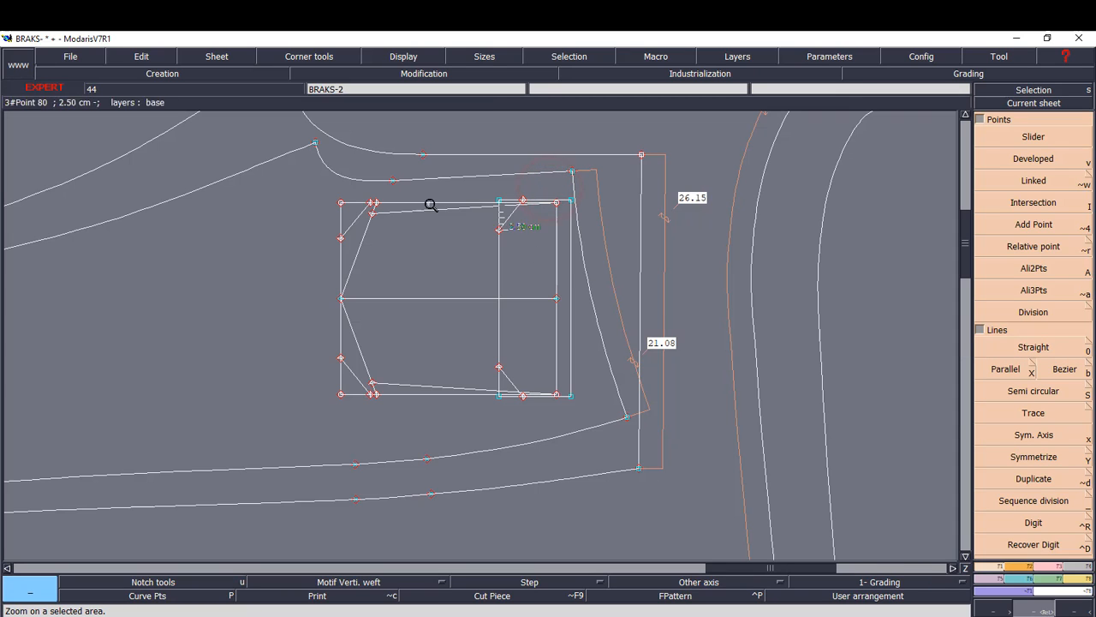
drag(275, 148, 785, 500)
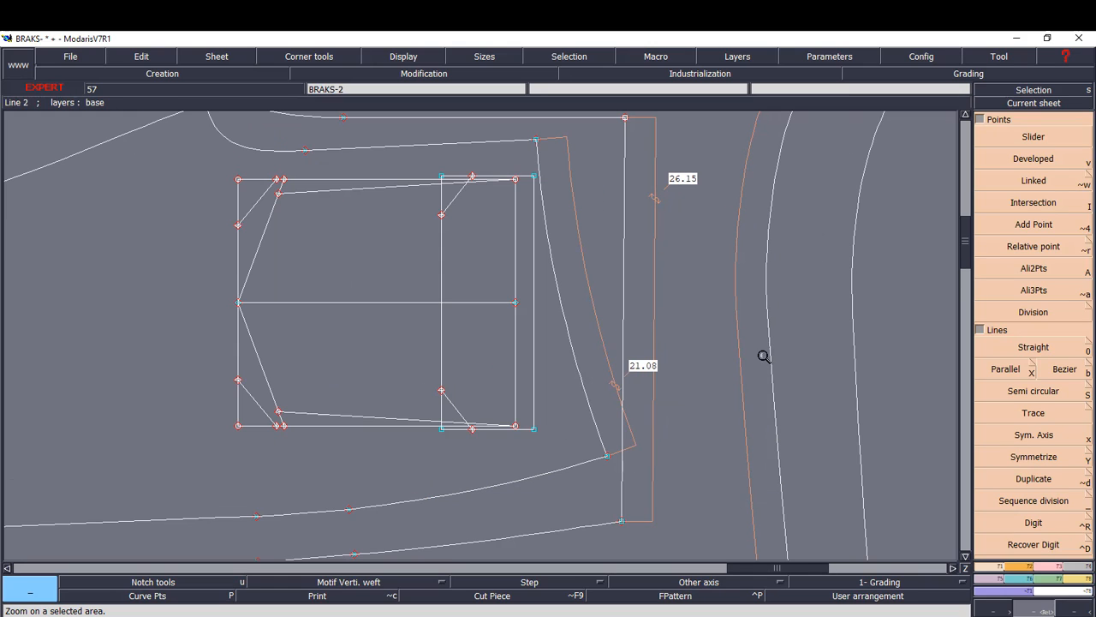
click(1025, 566)
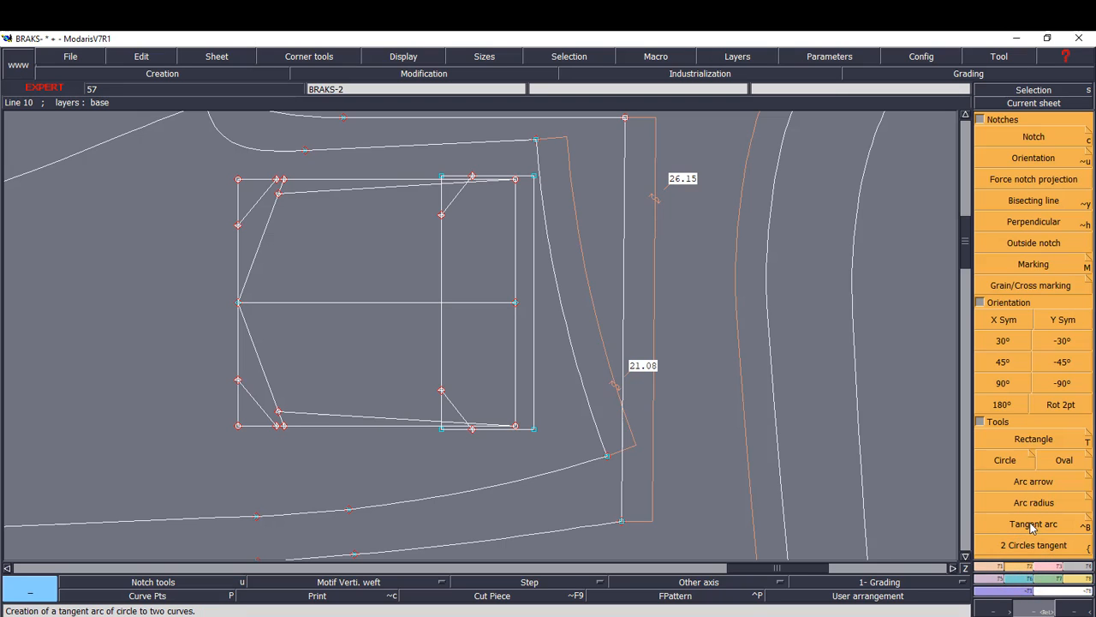
click(1034, 523)
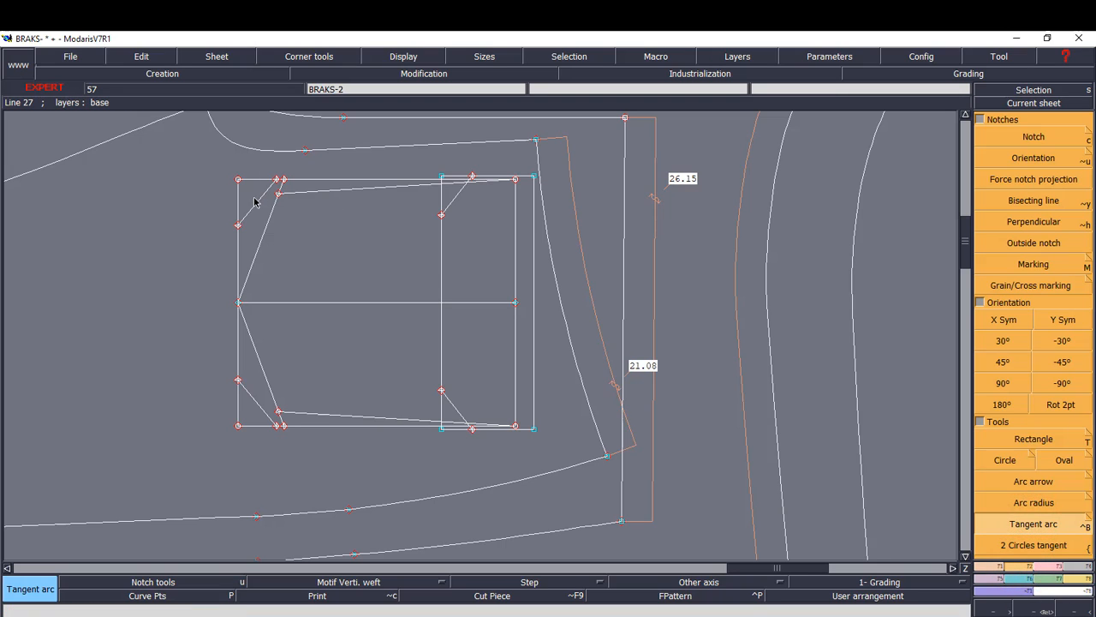
click(1045, 487)
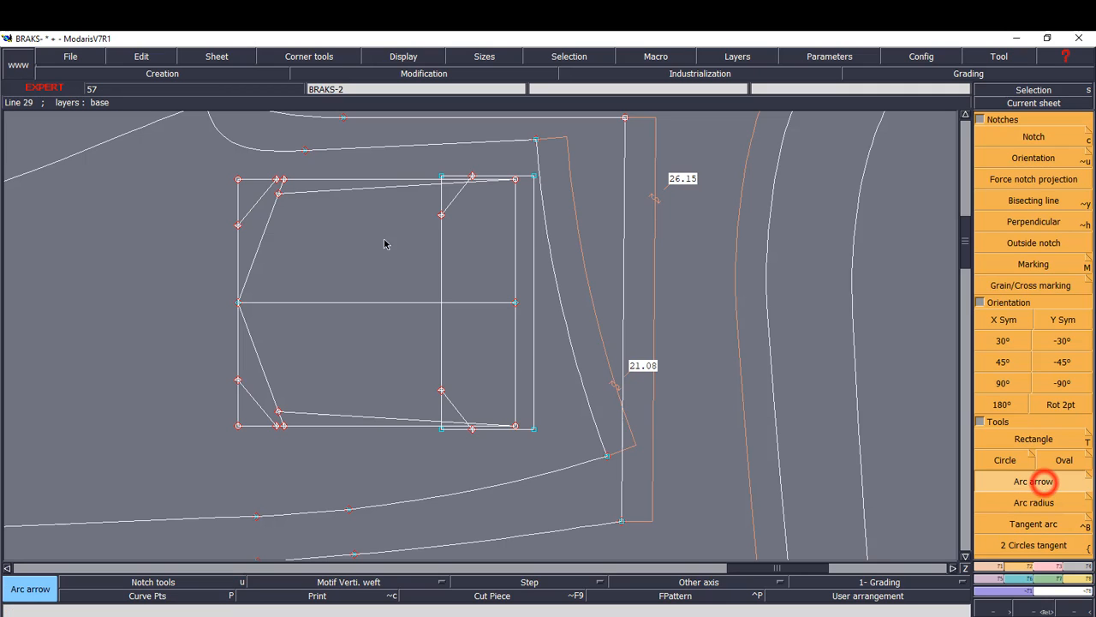
click(277, 181)
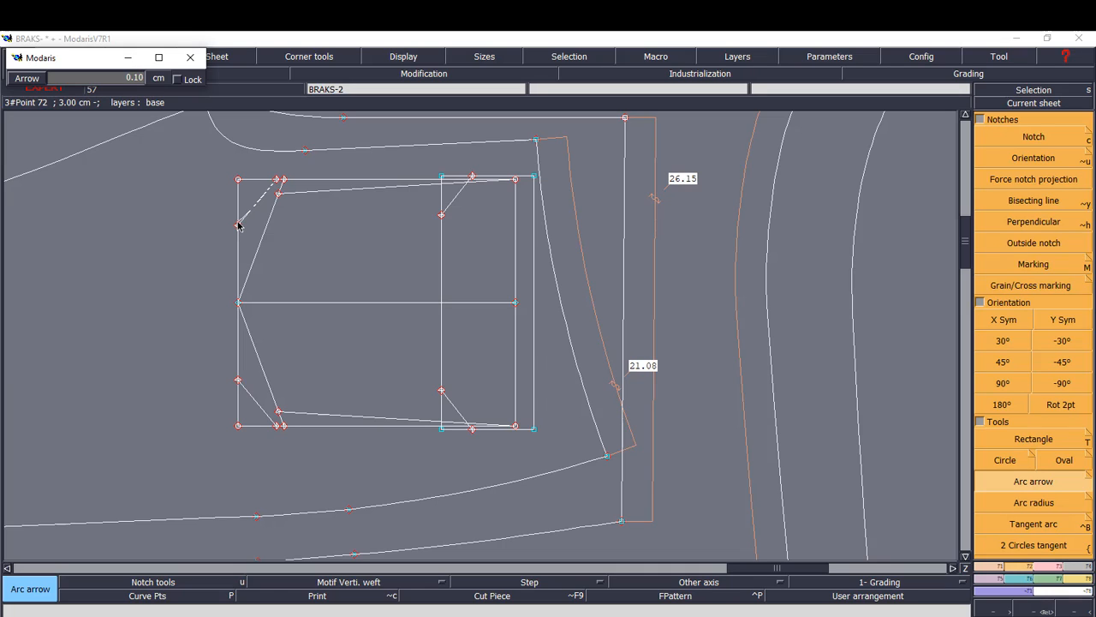
scroll(238, 225, down, 4)
scroll(238, 226, down, 3)
scroll(238, 227, down, 1)
click(238, 227)
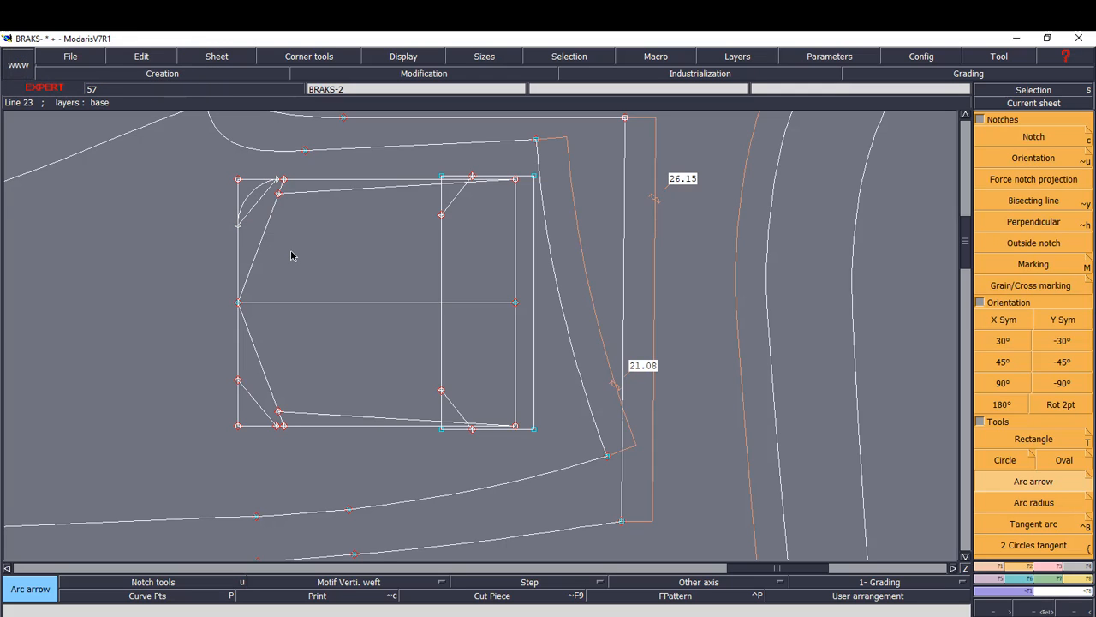
- Round the pocket's lower-left corner with a tangent arc of 2.5 cm radius
click(1032, 523)
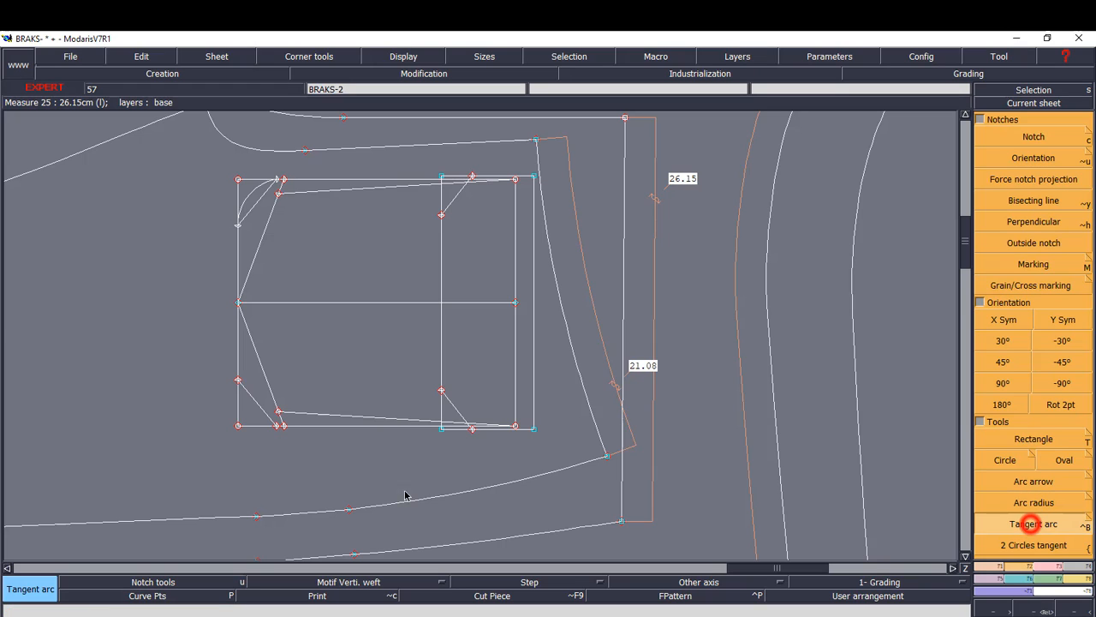
click(239, 424)
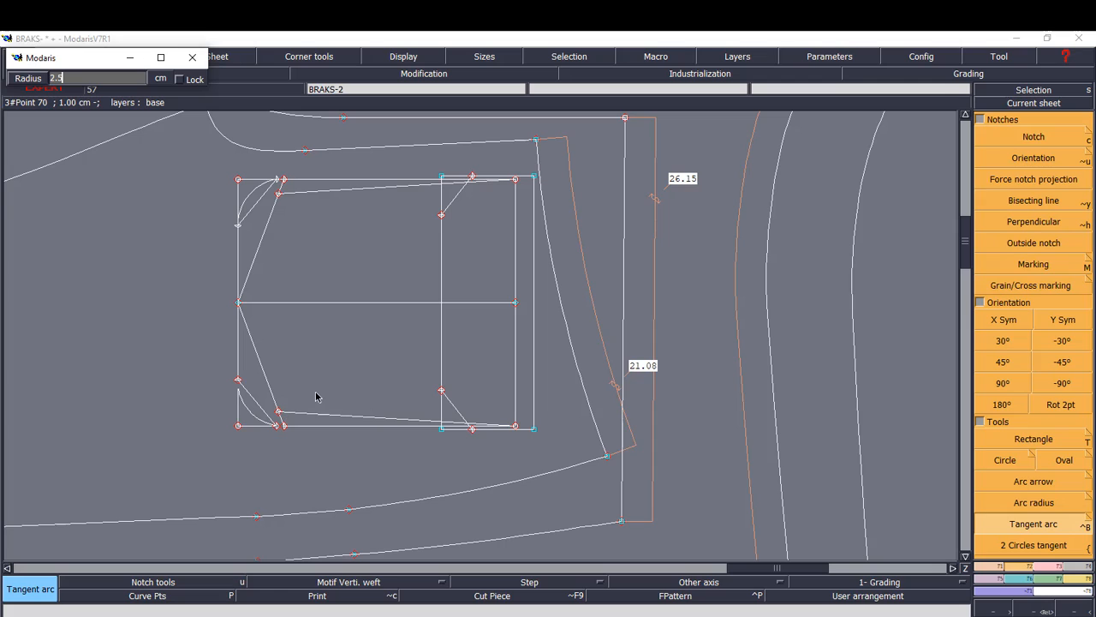
click(307, 354)
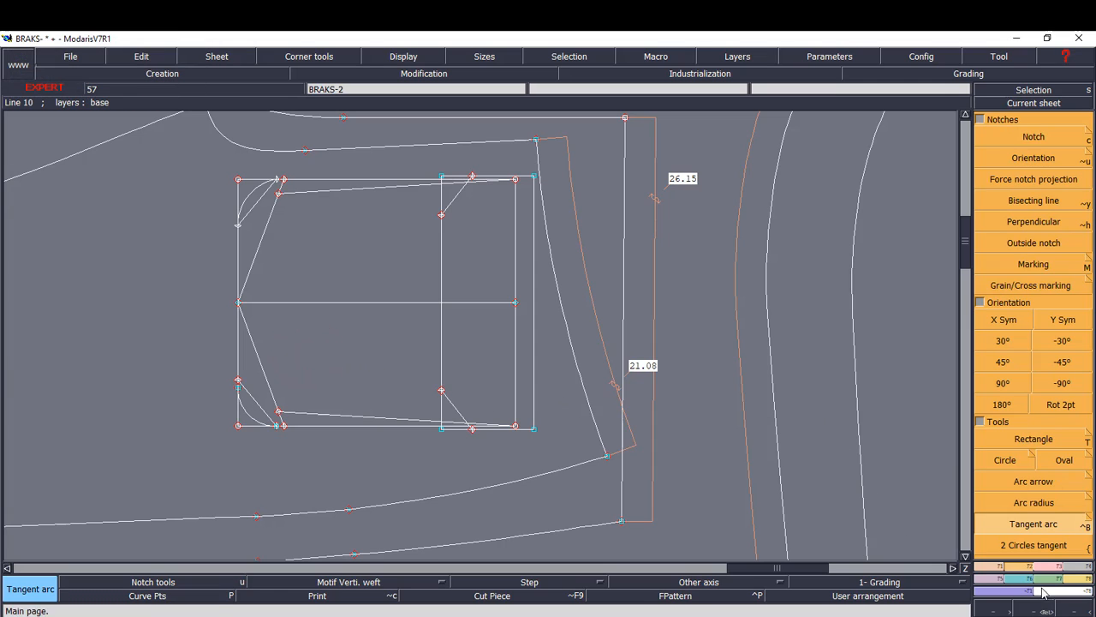
- Create a symmetry axis through two points on the pocket's horizontal centre line
click(995, 571)
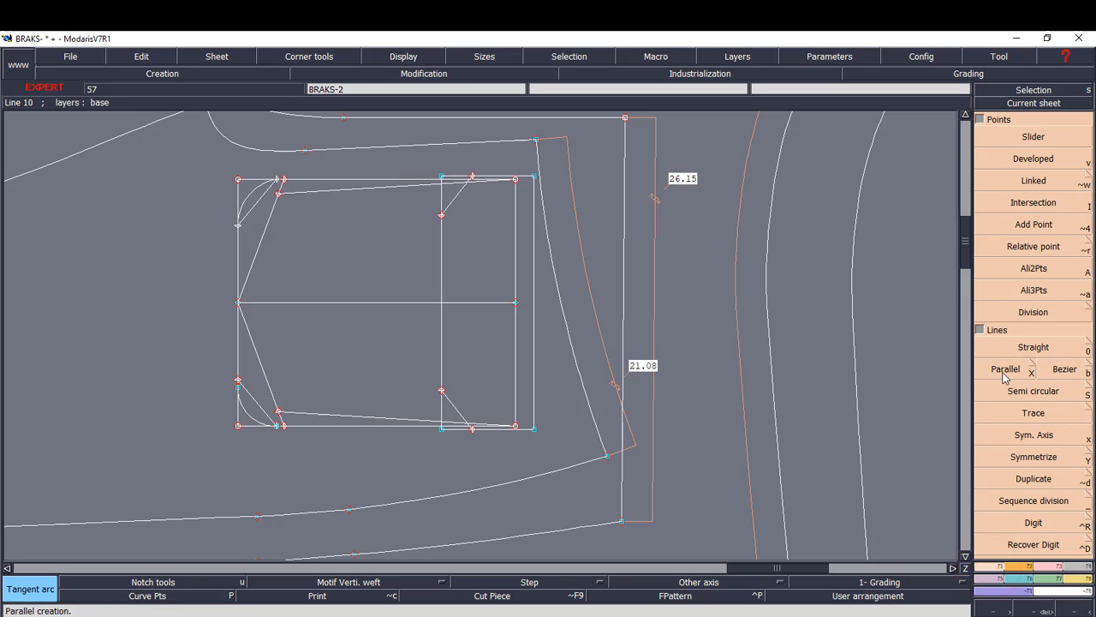
click(1034, 435)
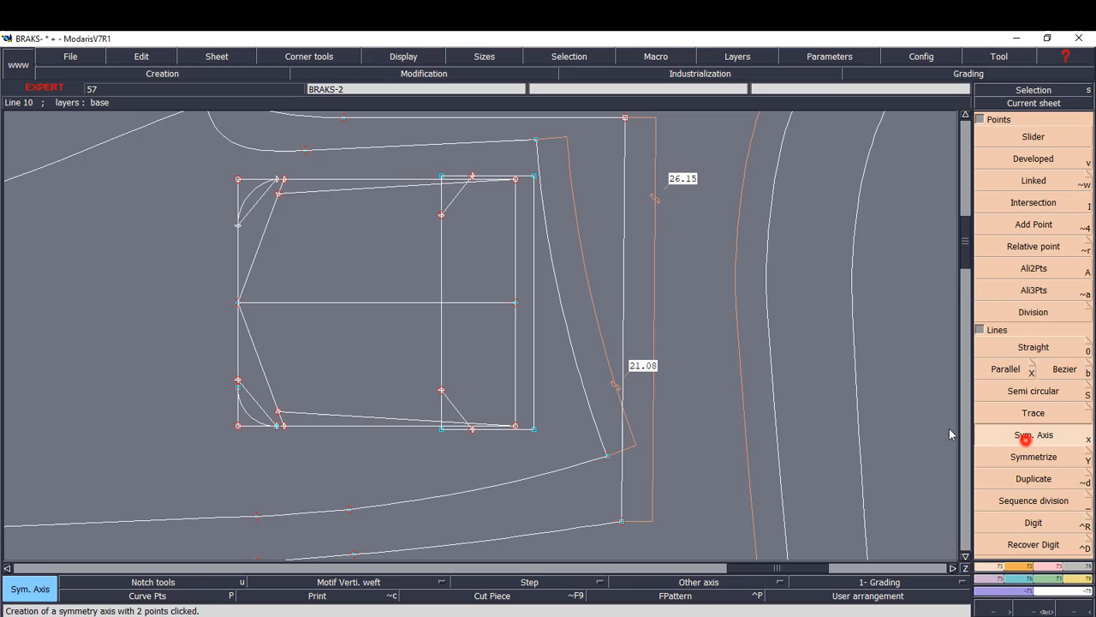
click(288, 302)
click(340, 303)
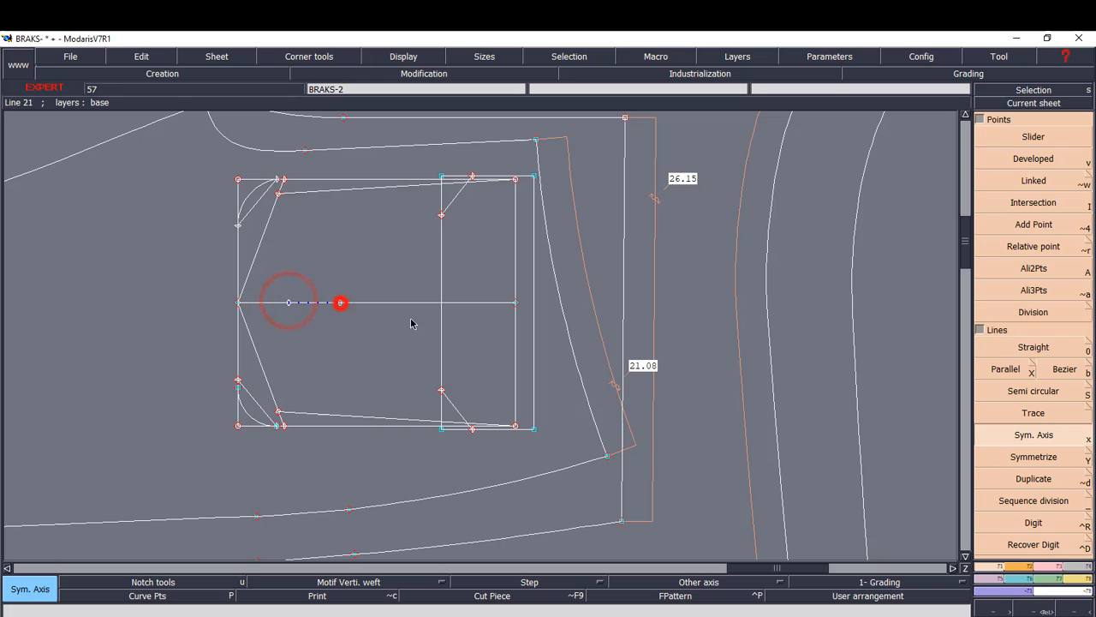
- Try to mirror the pocket's lower-left tangent arc about the symmetry axis, and undo it
click(1045, 457)
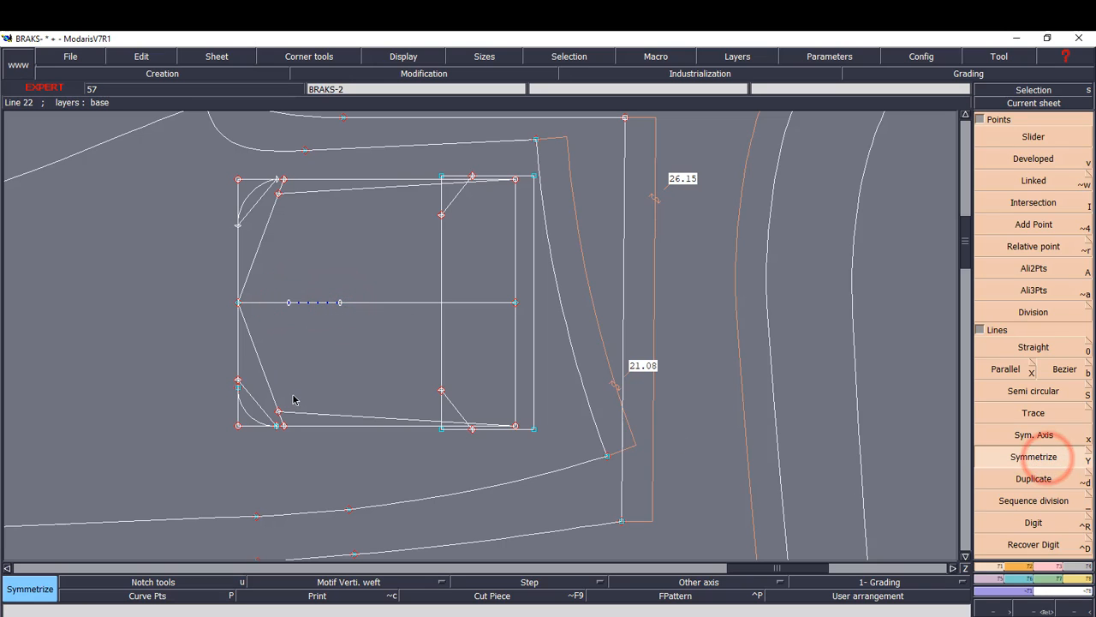
click(255, 415)
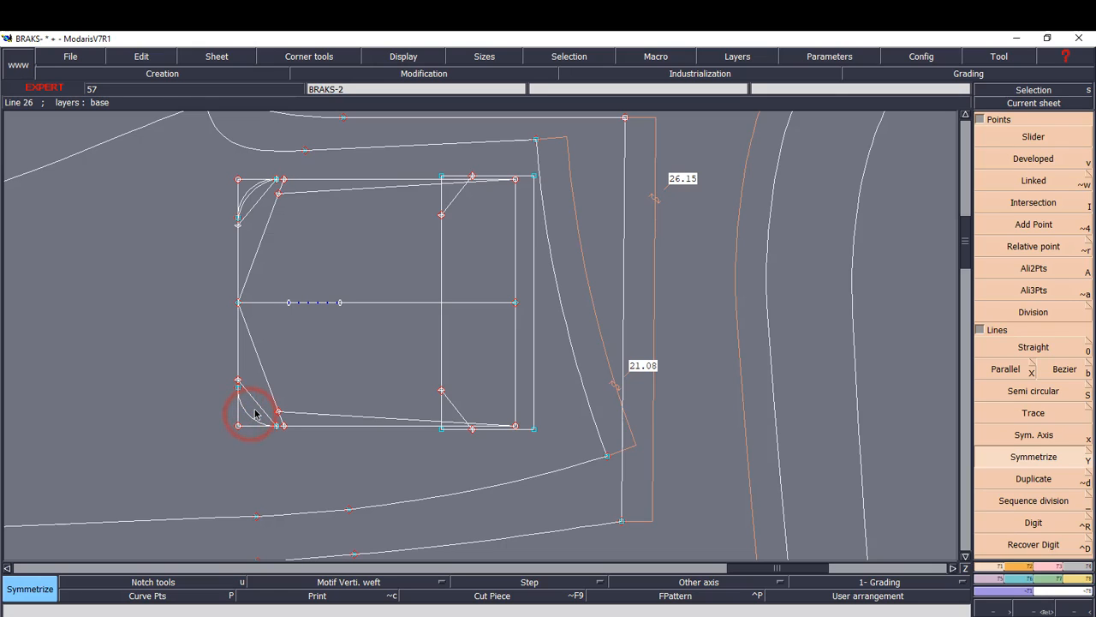
key(ctrl+z)
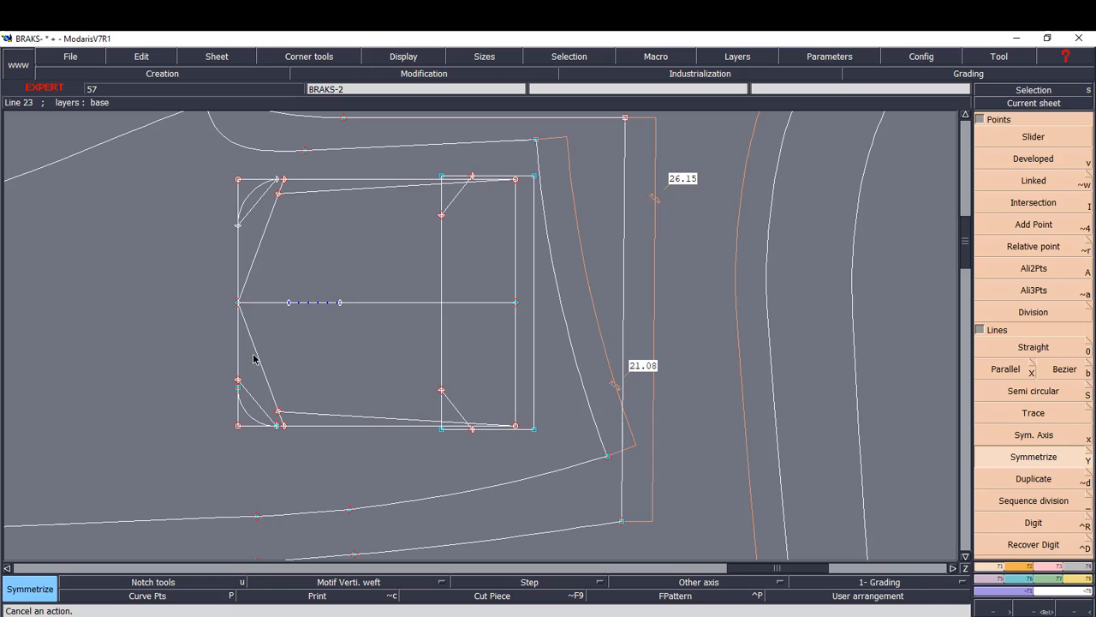
- Delete the diagonal at the pocket's lower-left corner and replace it by mirroring the upper-left diagonal about the symmetry axis
key(Delete)
click(261, 410)
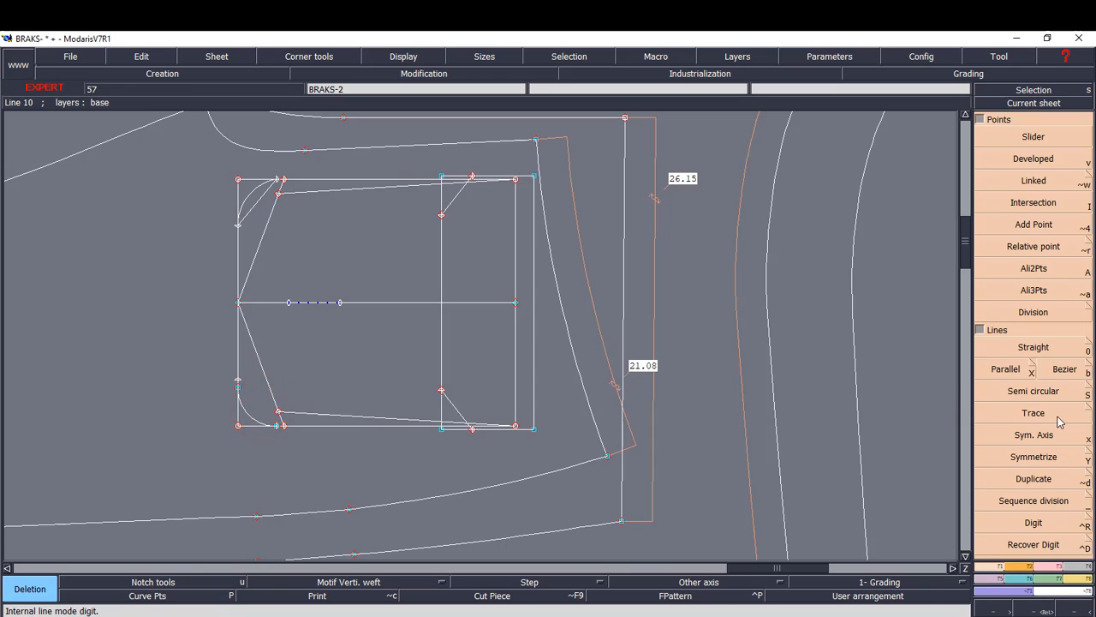
click(1047, 461)
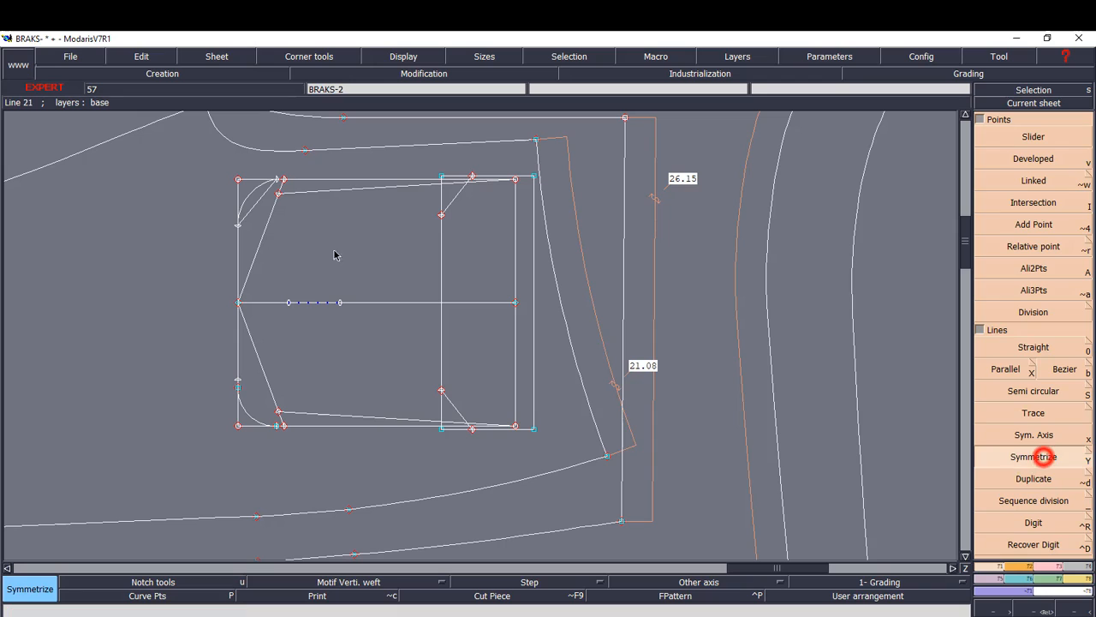
click(254, 205)
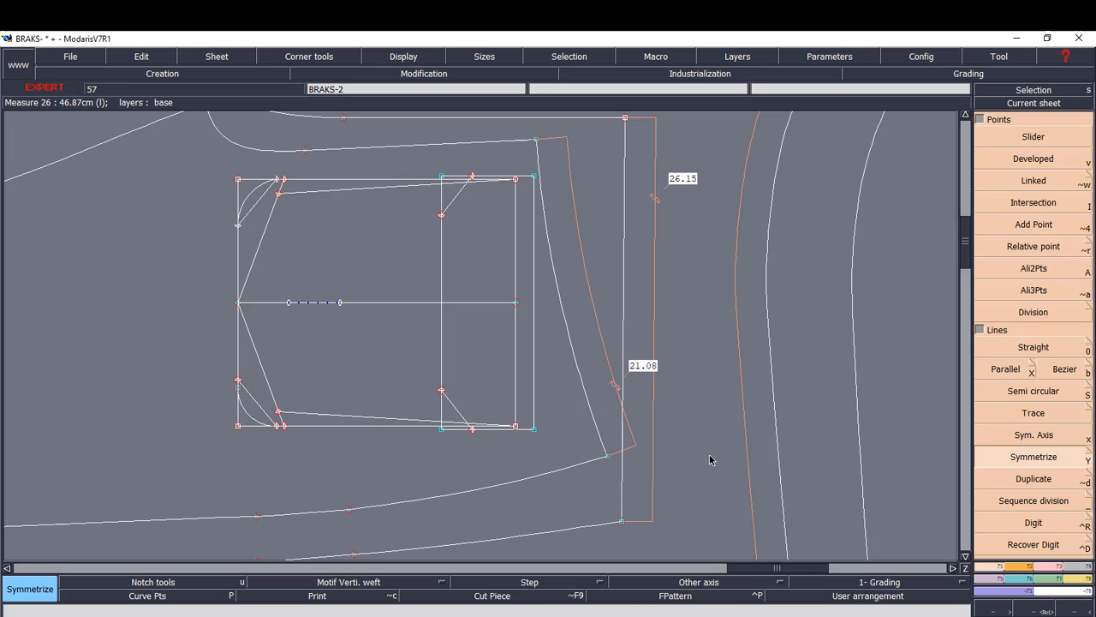
click(717, 615)
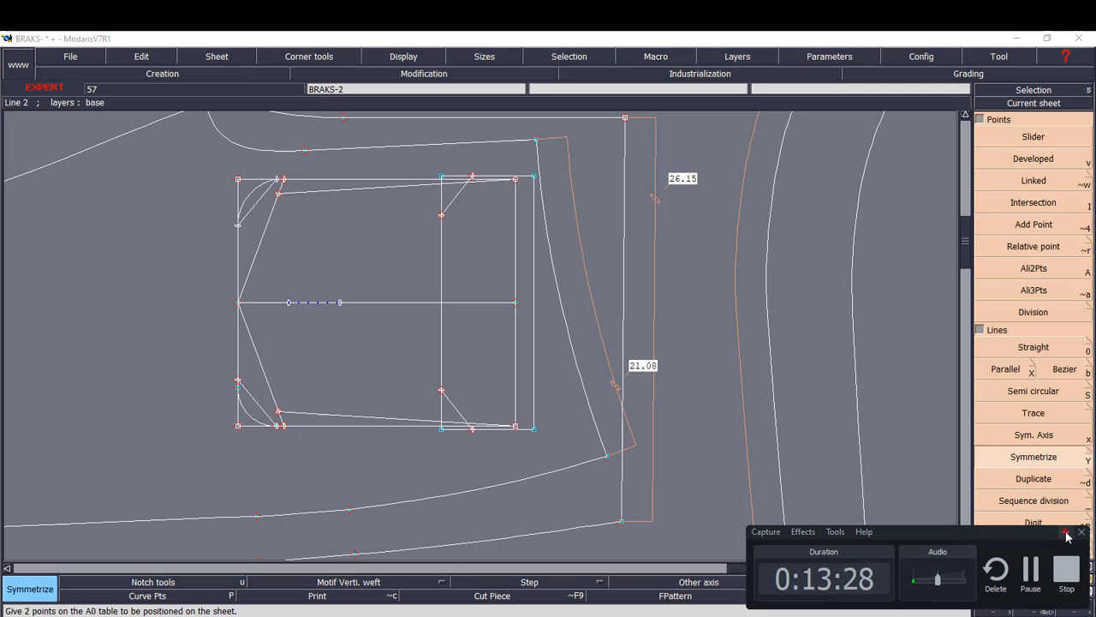
click(1065, 531)
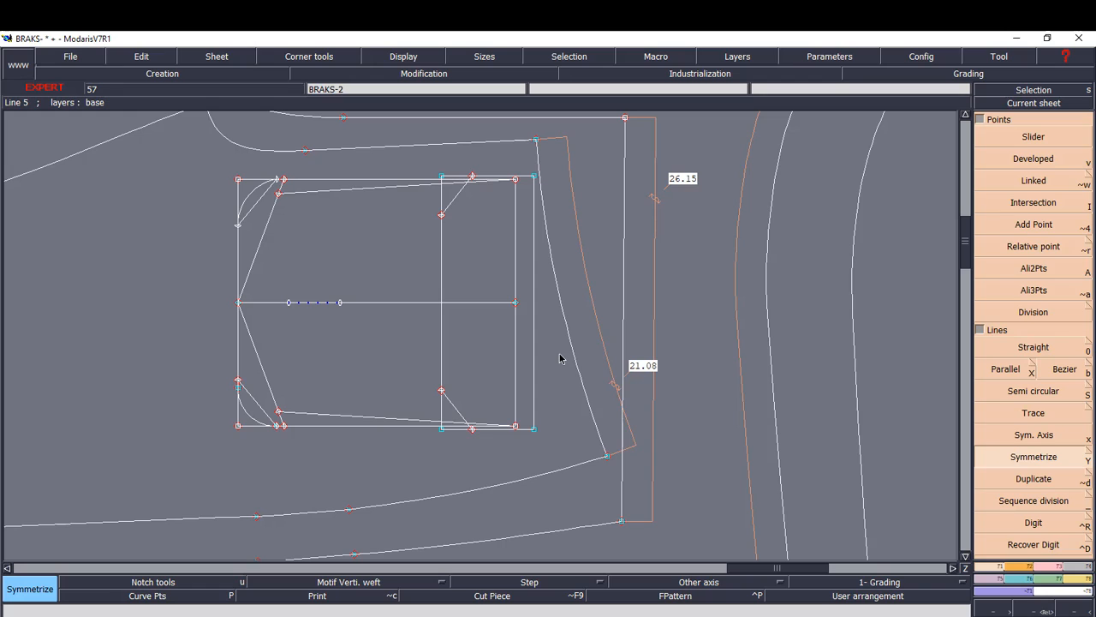
key(8)
key(j)
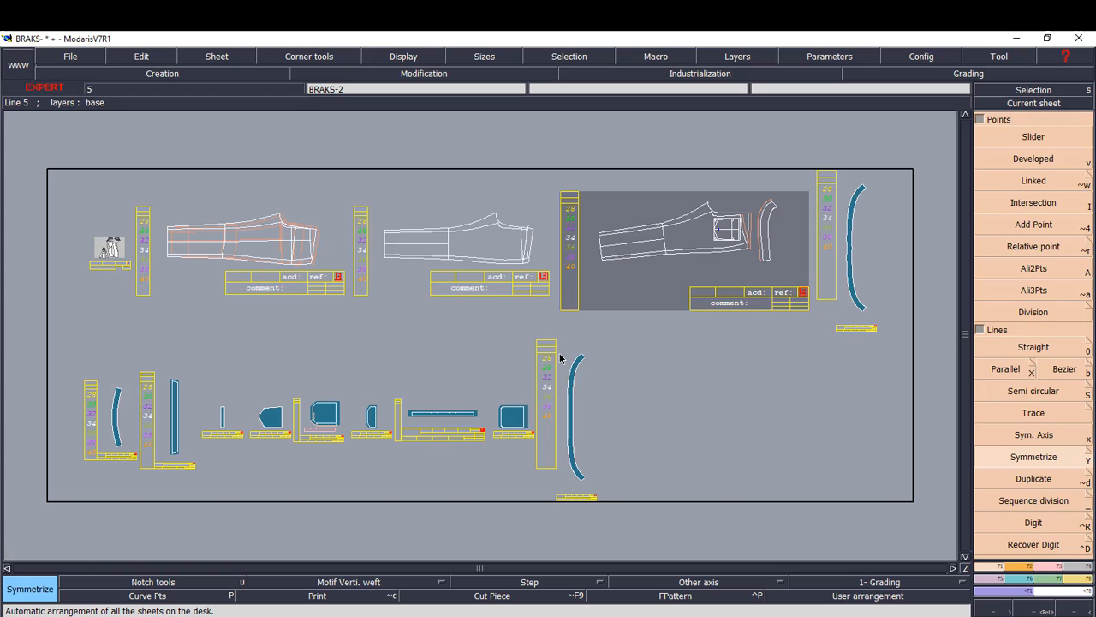
key(Return)
drag(659, 183, 800, 288)
click(321, 163)
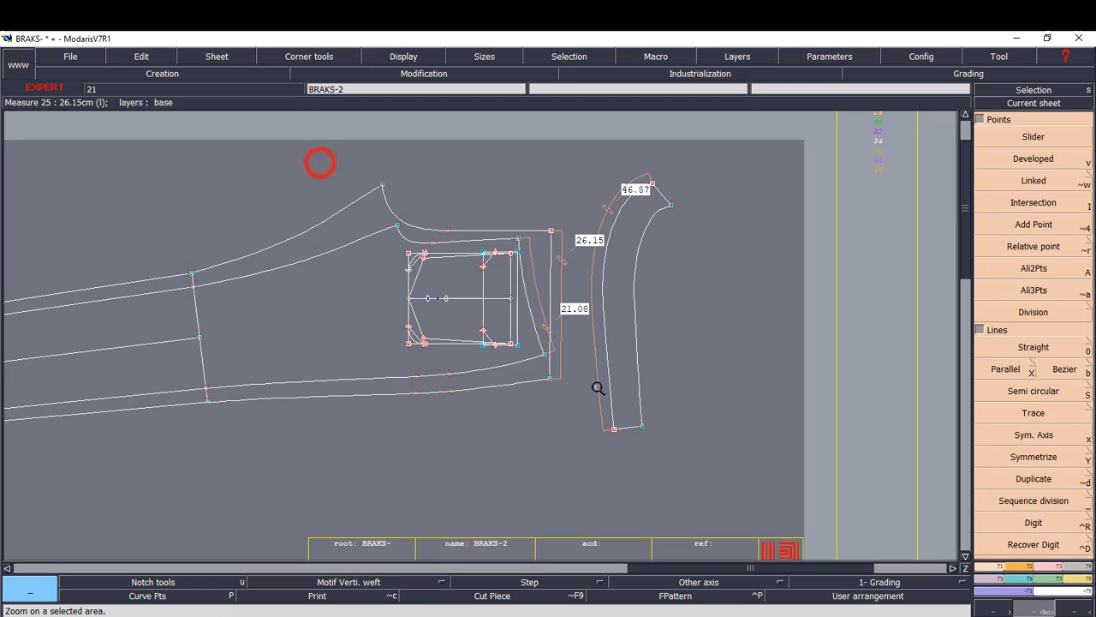
click(638, 419)
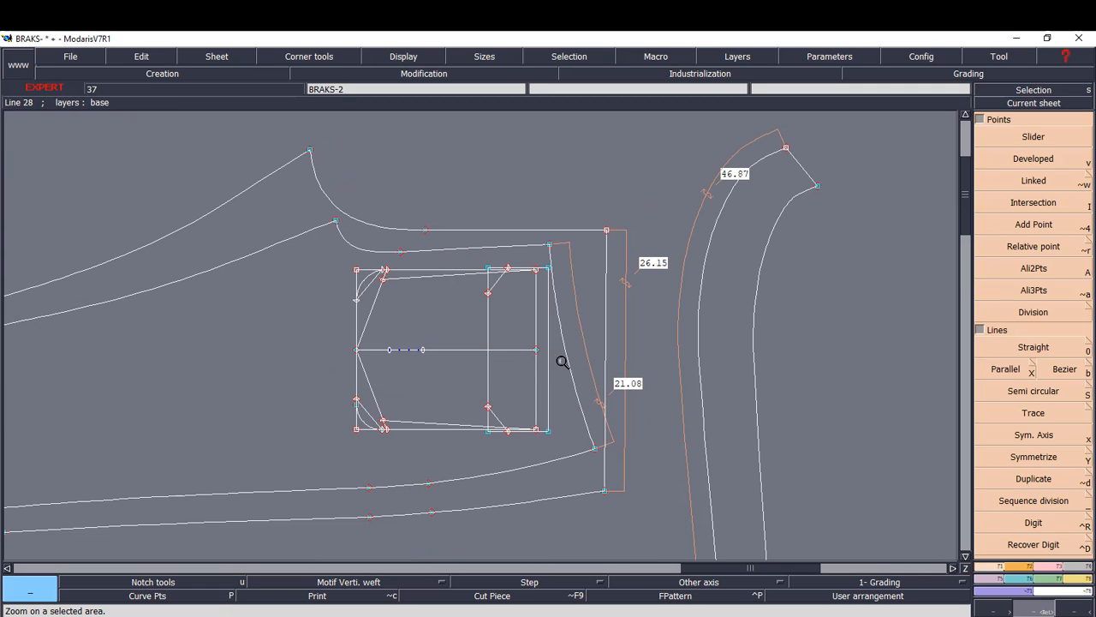
- Mark a developed point on the leg's inner lower side line, measured from the waist corner, about two thirds of the way to the knee line
key(j)
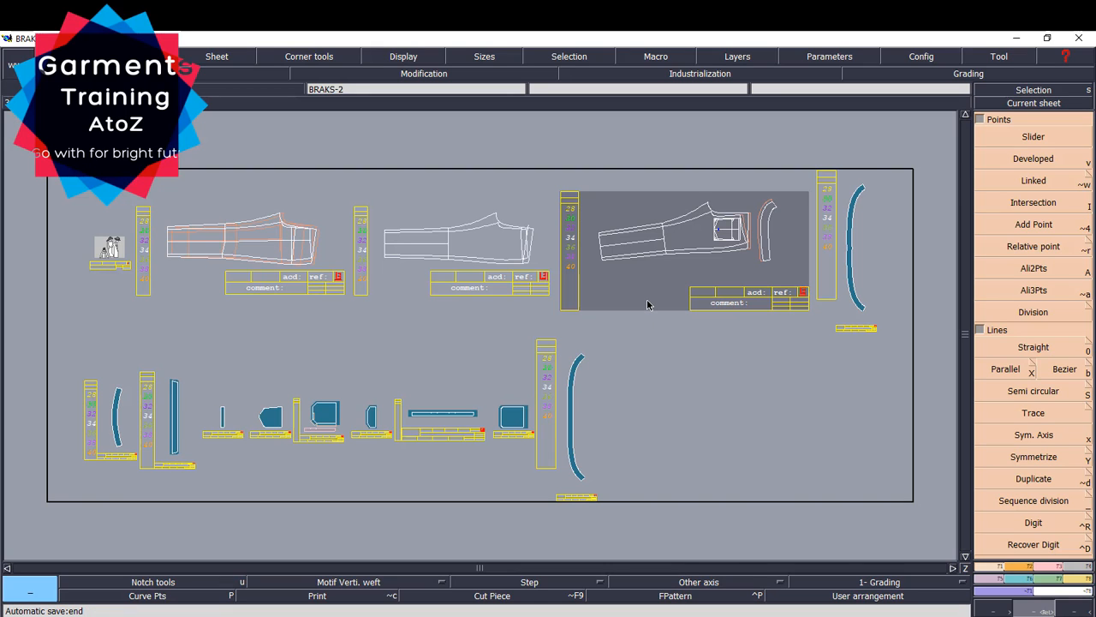
key(Return)
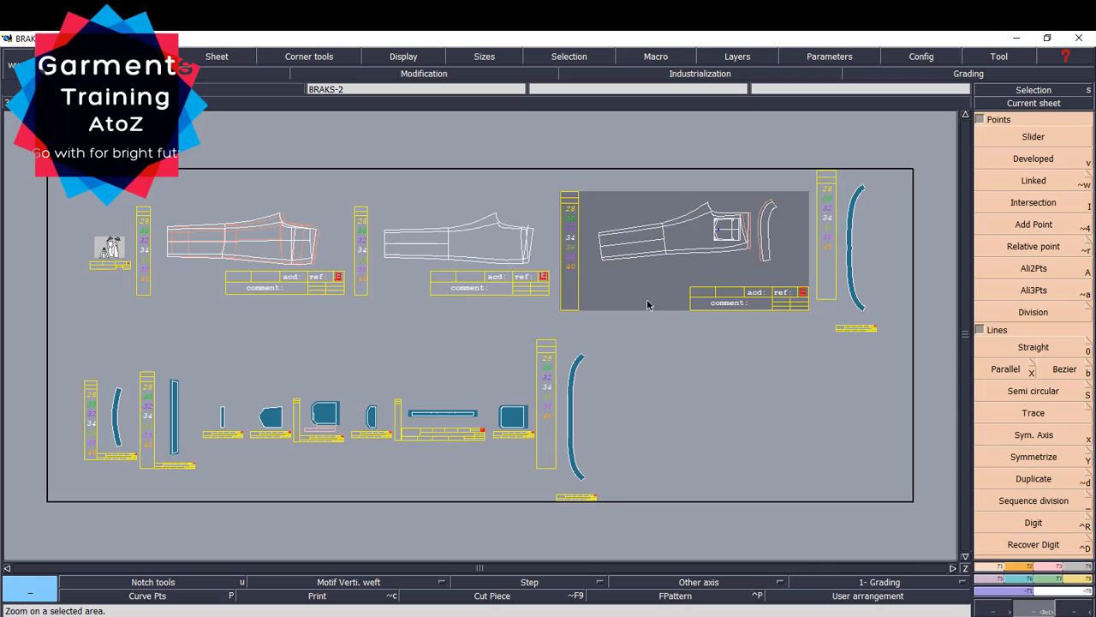
click(648, 305)
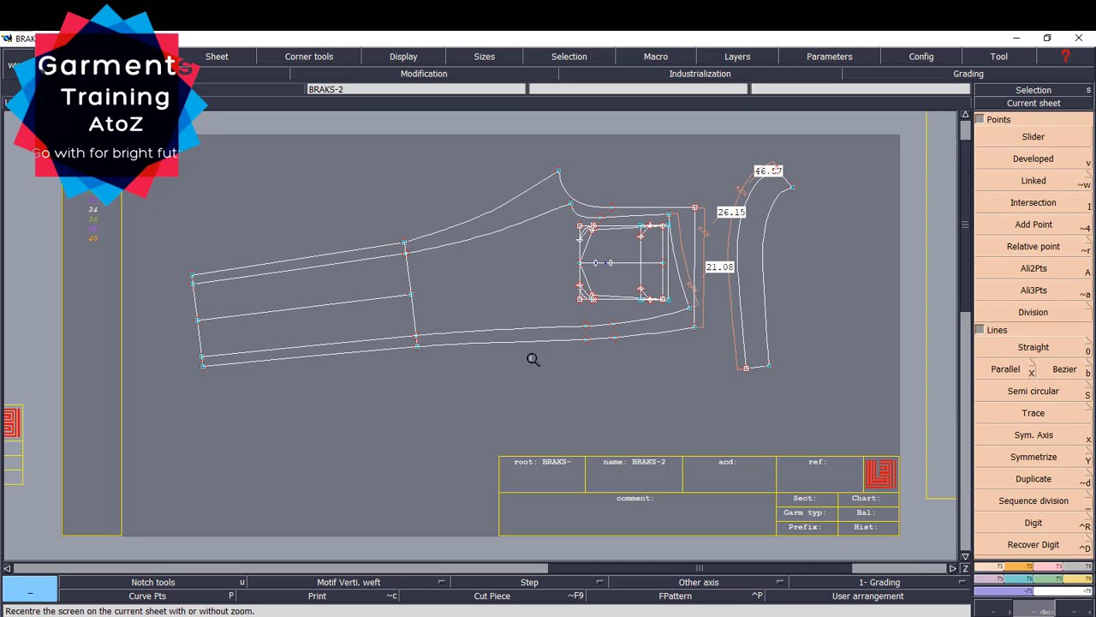
click(786, 421)
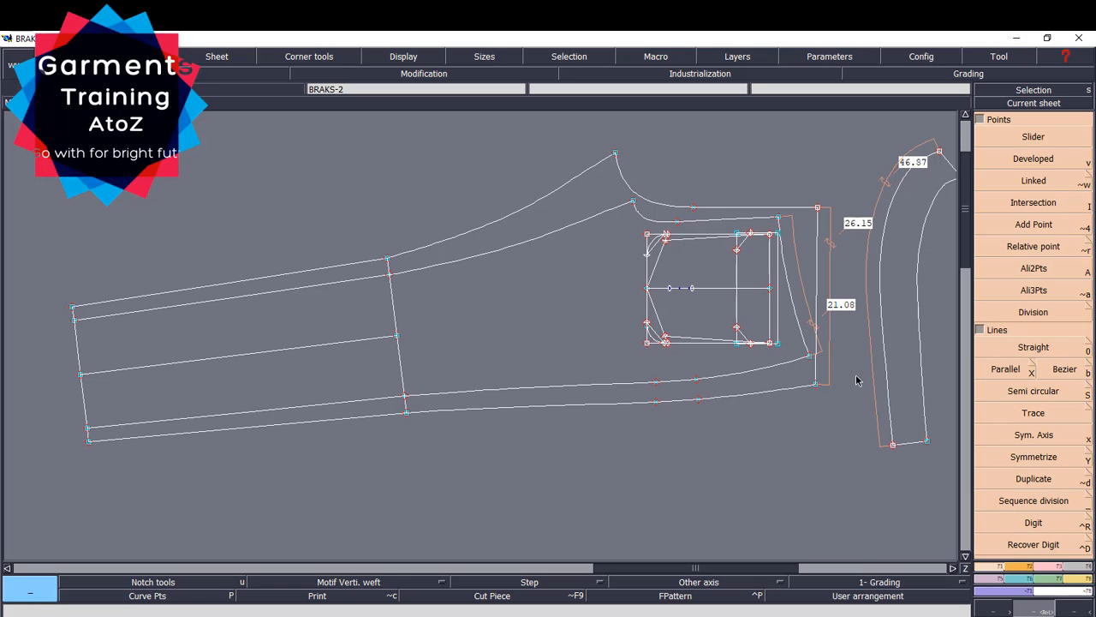
key(v)
click(805, 354)
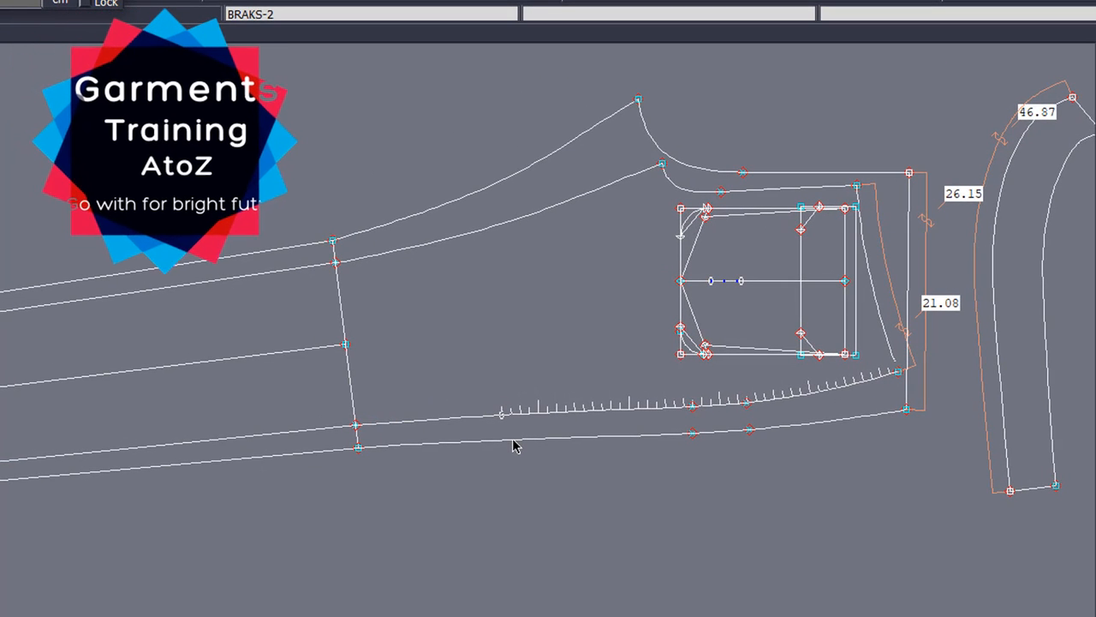
click(666, 499)
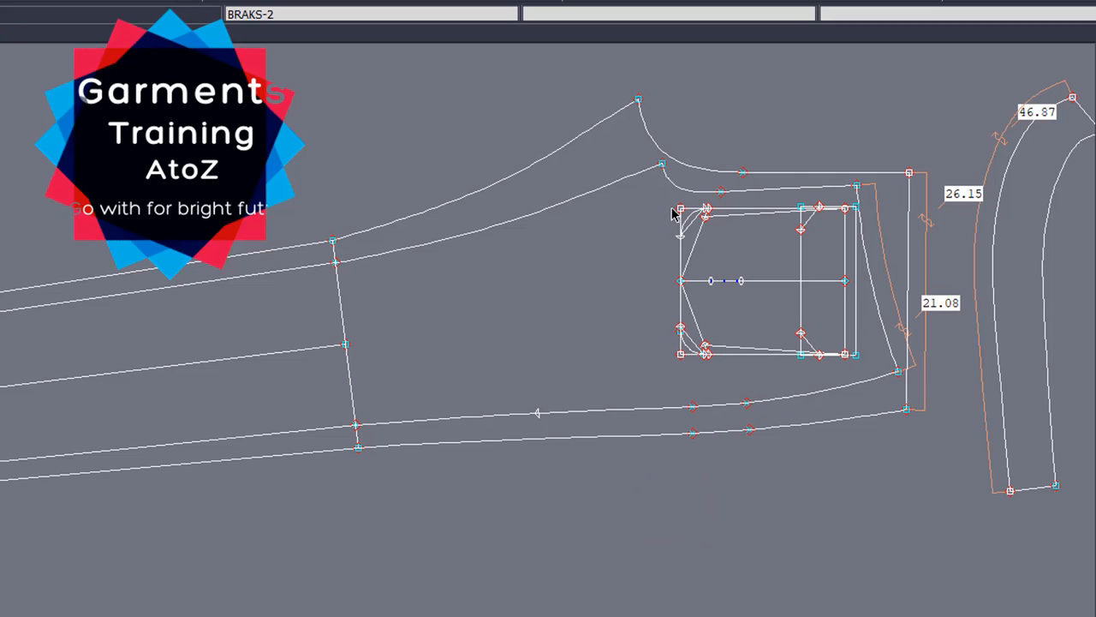
- Copy the whole pocket by its right-edge centre point onto the side line's developed point, rotated so its centre line follows the side line
drag(799, 329, 874, 375)
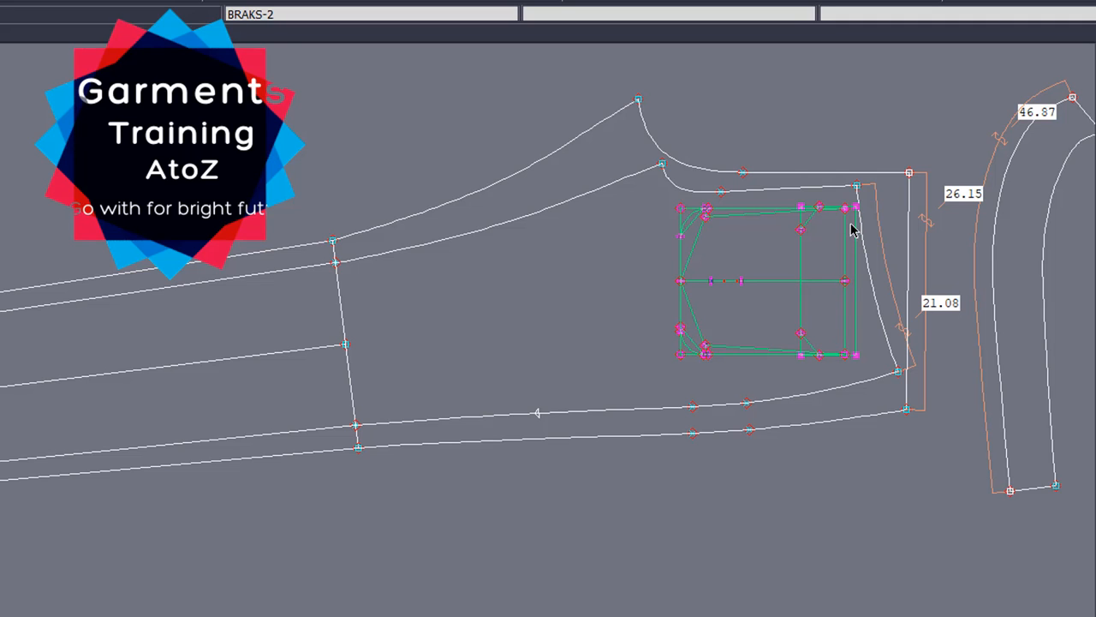
click(844, 281)
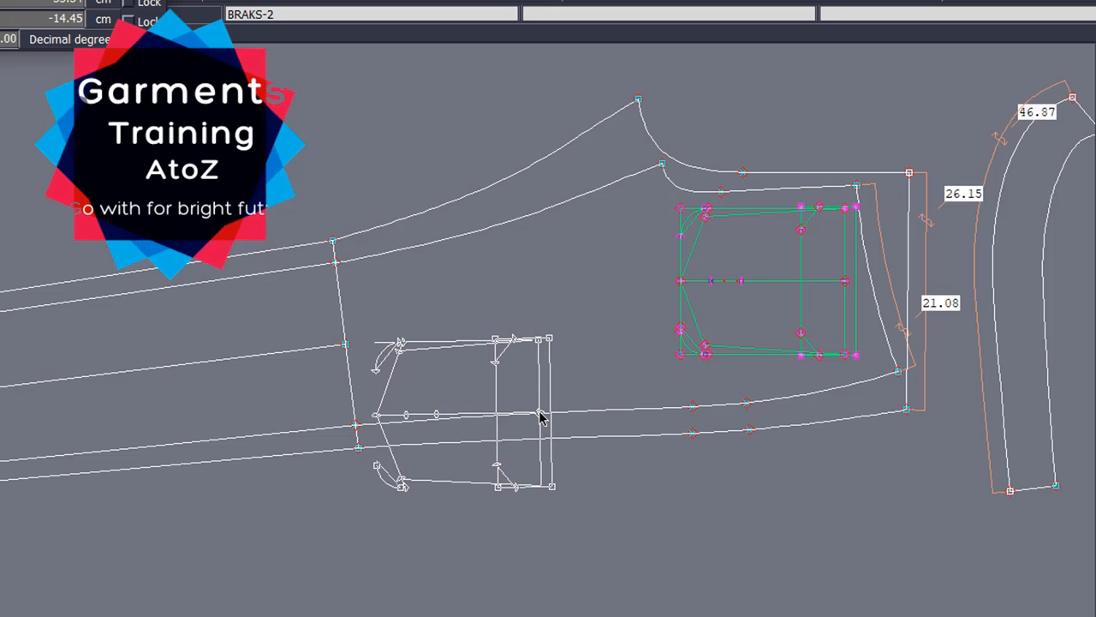
scroll(540, 415, up, 2)
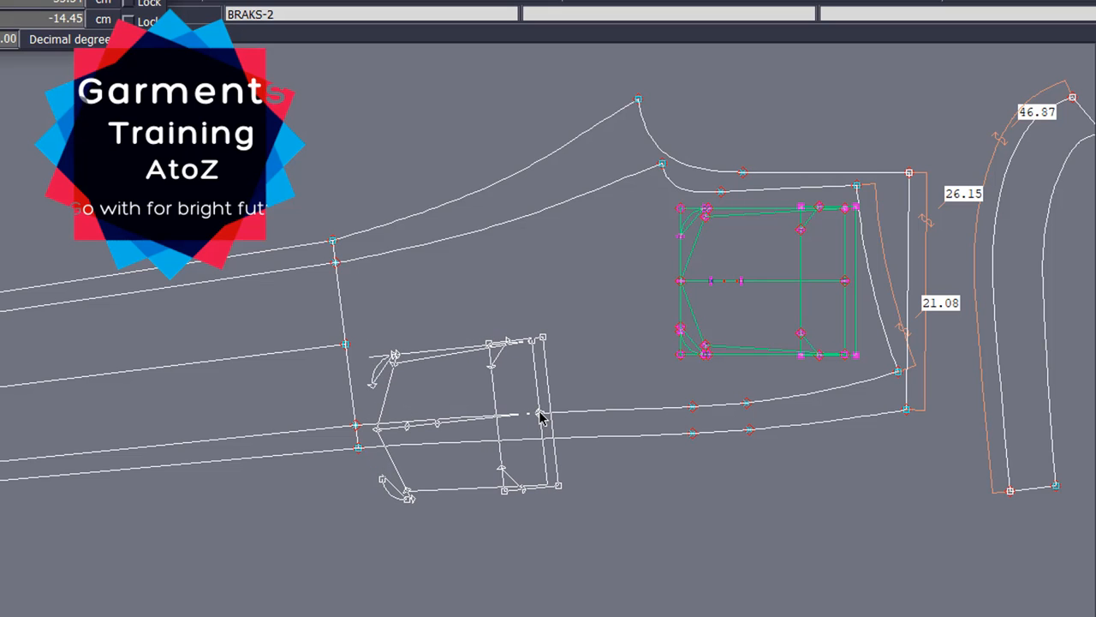
scroll(540, 415, down, 2)
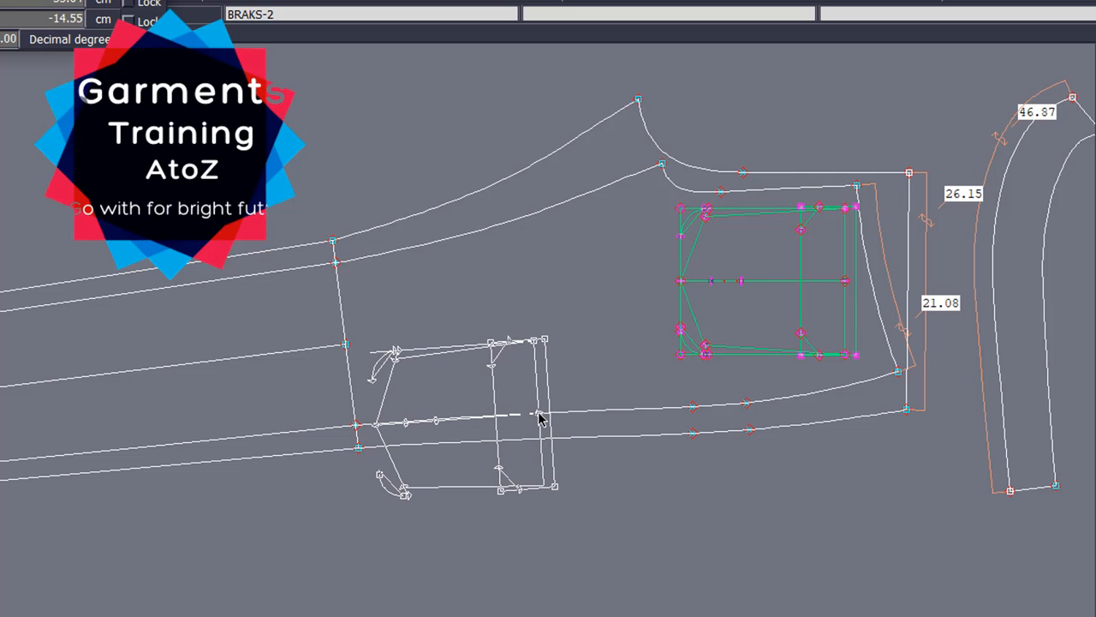
click(540, 417)
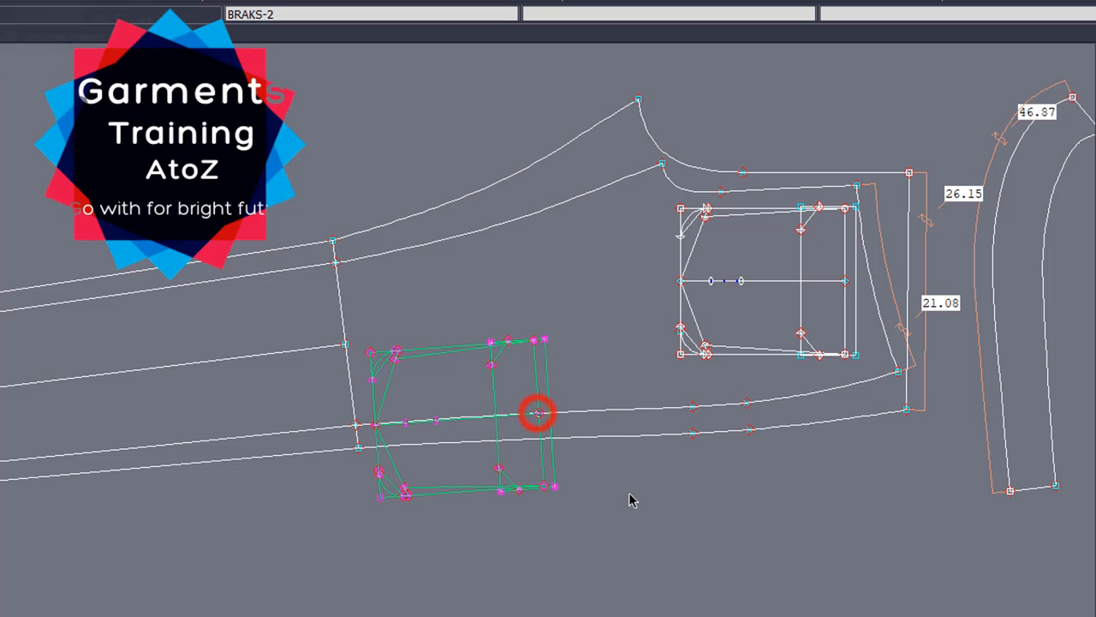
click(690, 522)
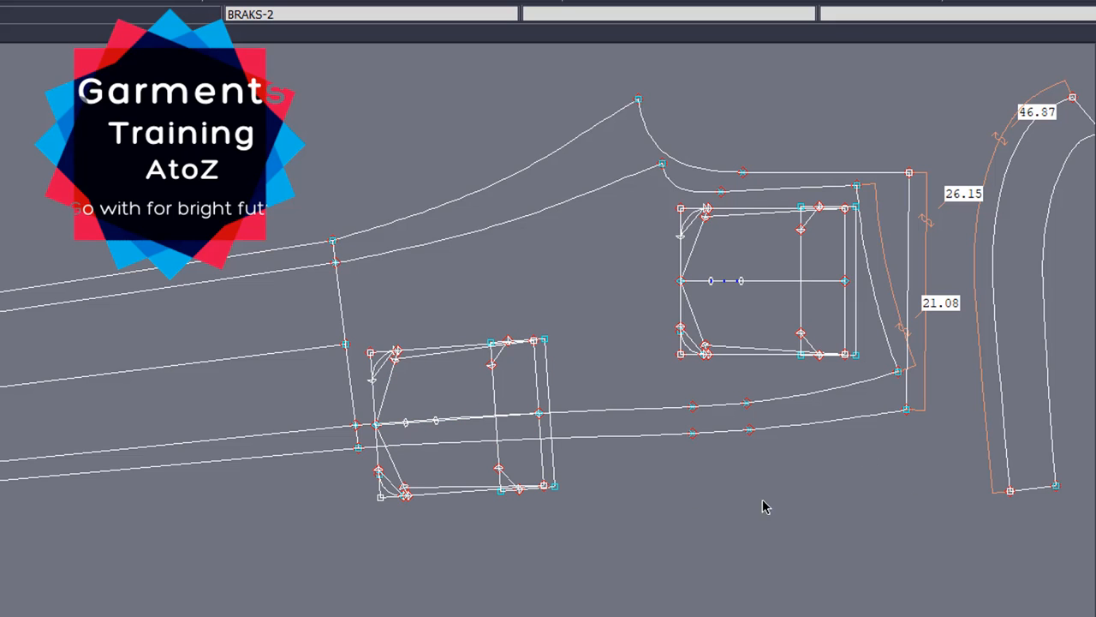
- Rotate the whole pattern so that the lower leg's centre line runs horizontally
click(10, 385)
click(173, 372)
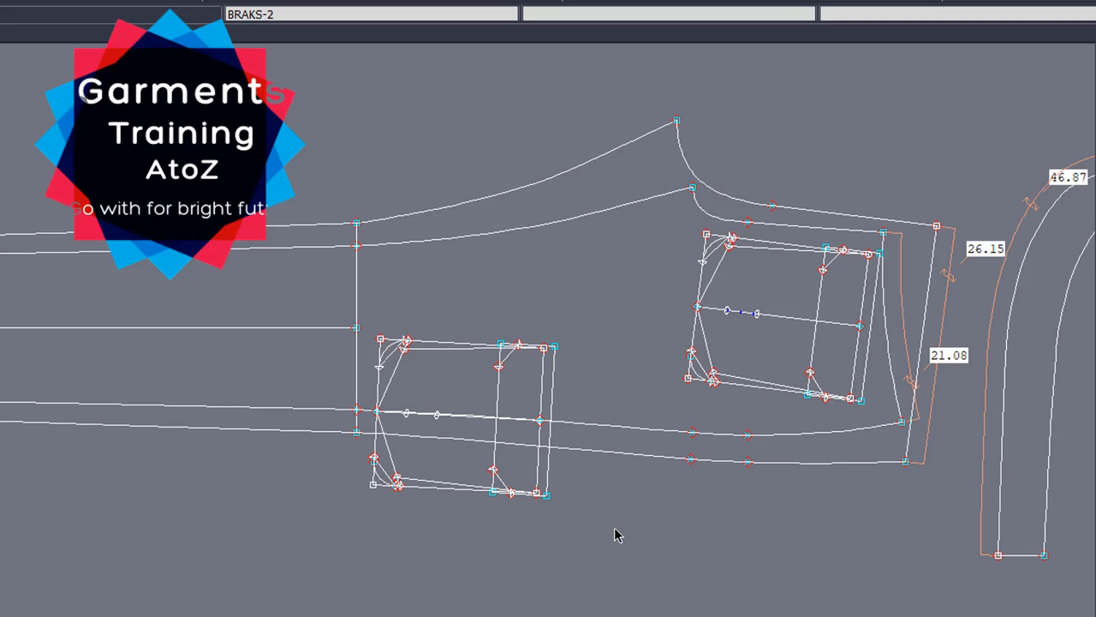
key(Home)
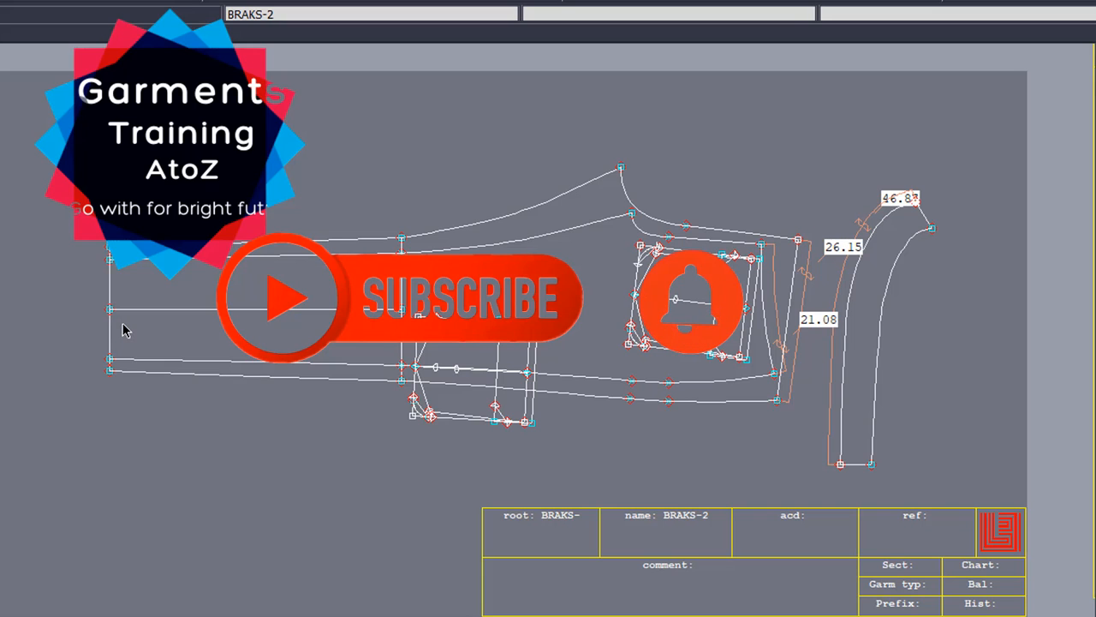
- Apply a seam allowance to all lines of the trouser legs, both pockets and the waistband
drag(29, 104, 880, 555)
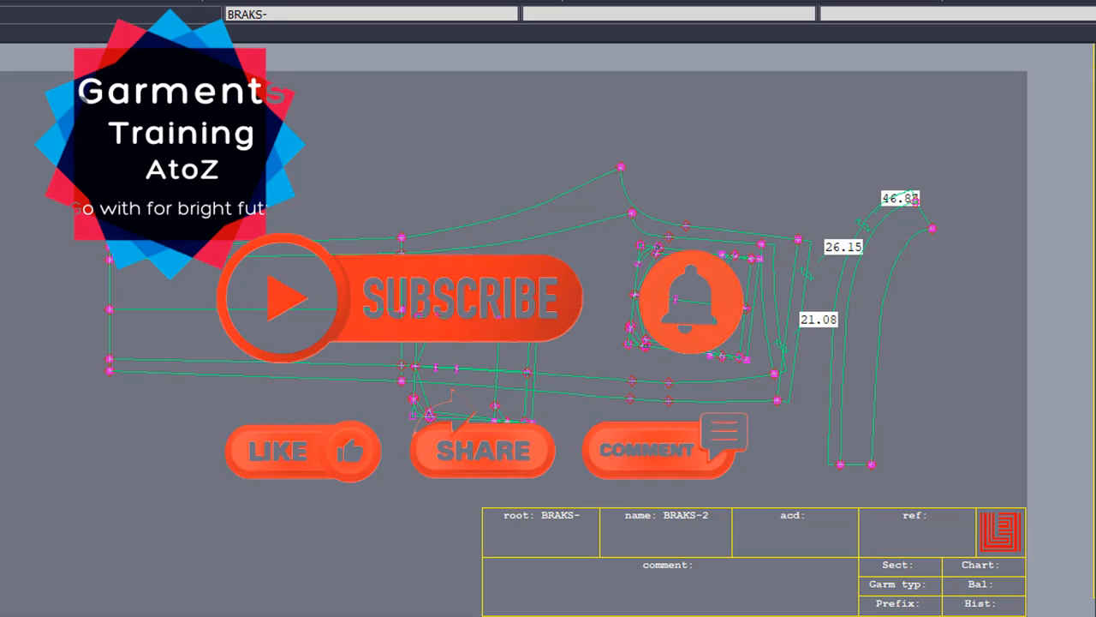
click(315, 240)
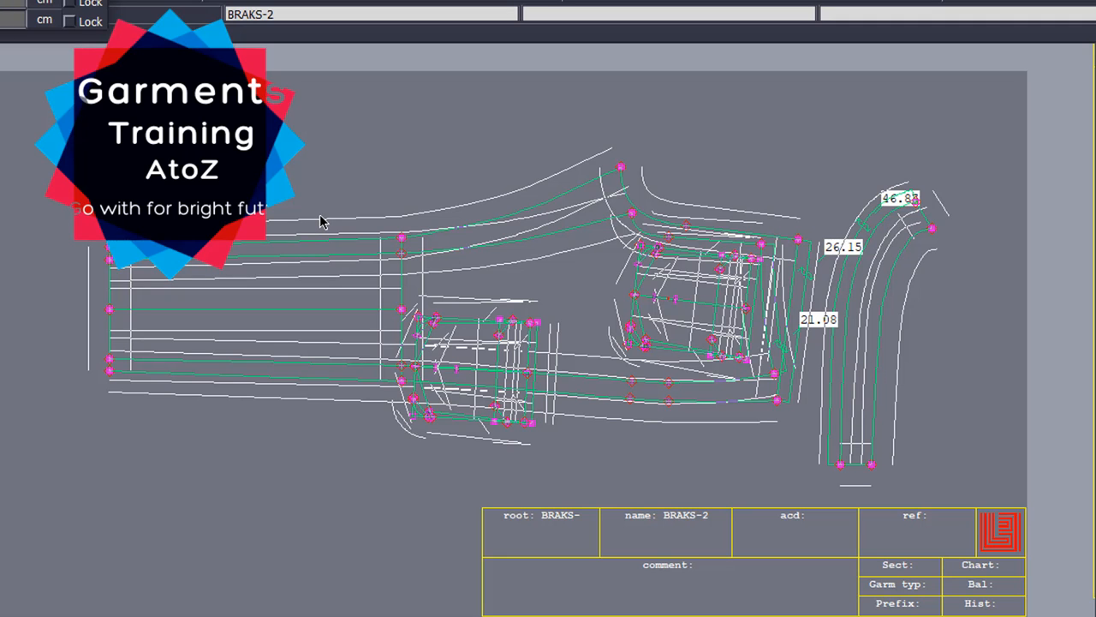
key(Escape)
key(Escape)
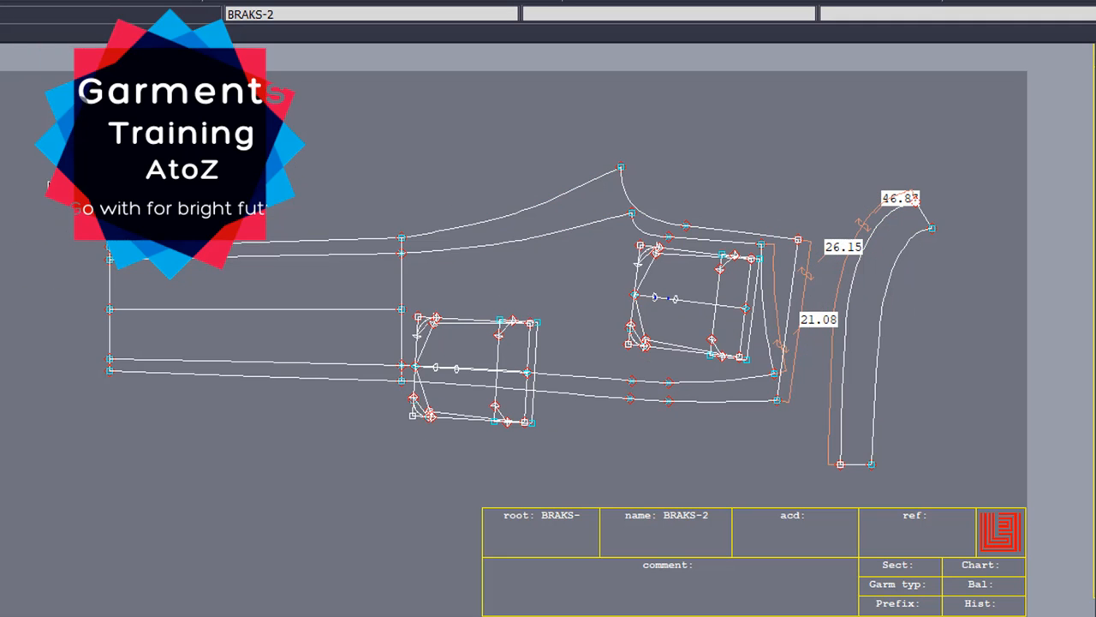
- Set the seam allowance of the trouser hem line to 3 cm
drag(50, 199, 161, 467)
click(111, 288)
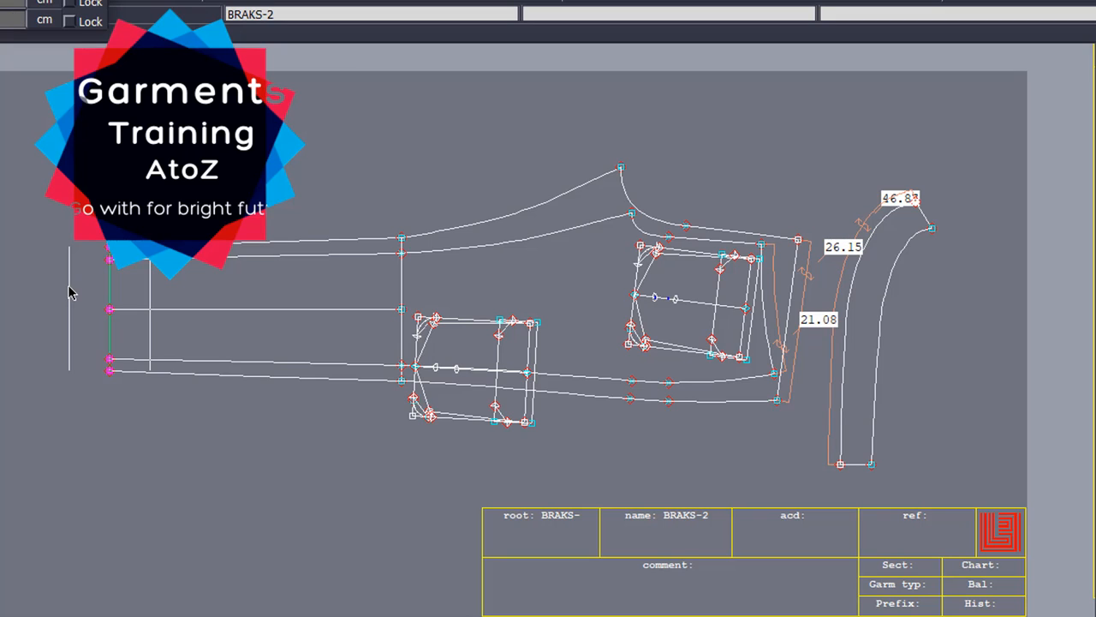
key(Escape)
click(101, 416)
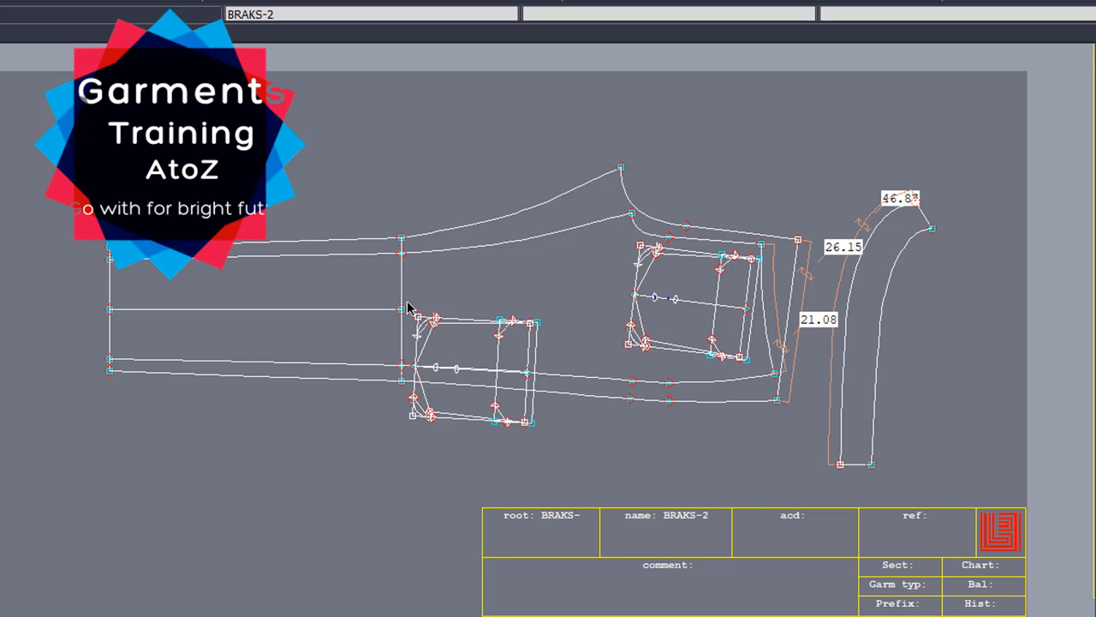
- Select both pockets as internal shapes and fill the inner leg outline, including the side pocket's overlap, for a piece extraction
drag(407, 306, 563, 464)
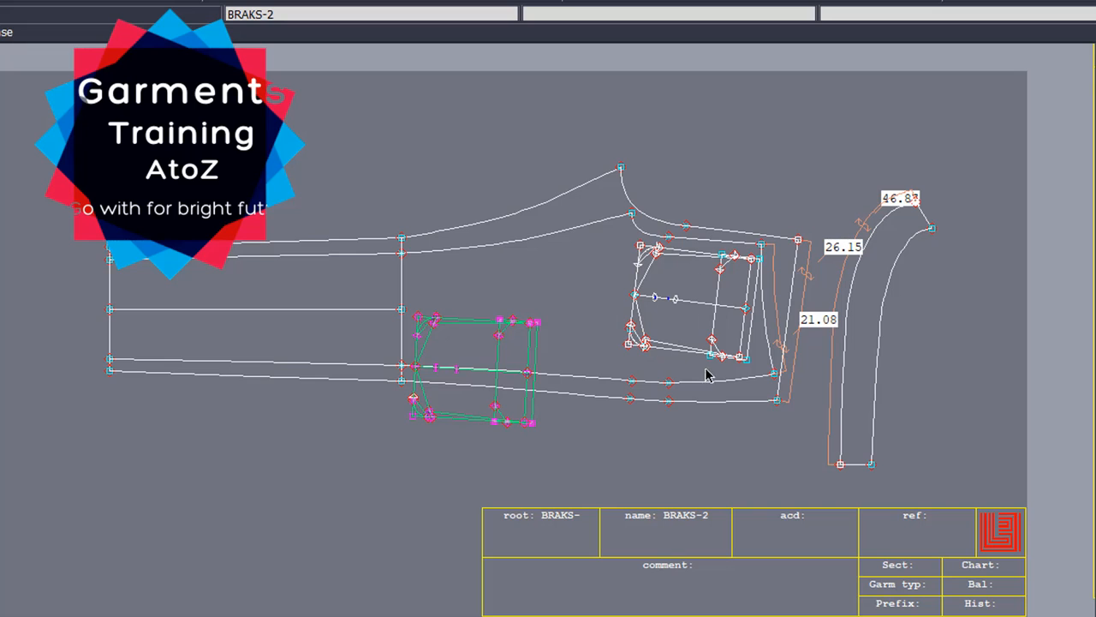
drag(778, 392, 611, 236)
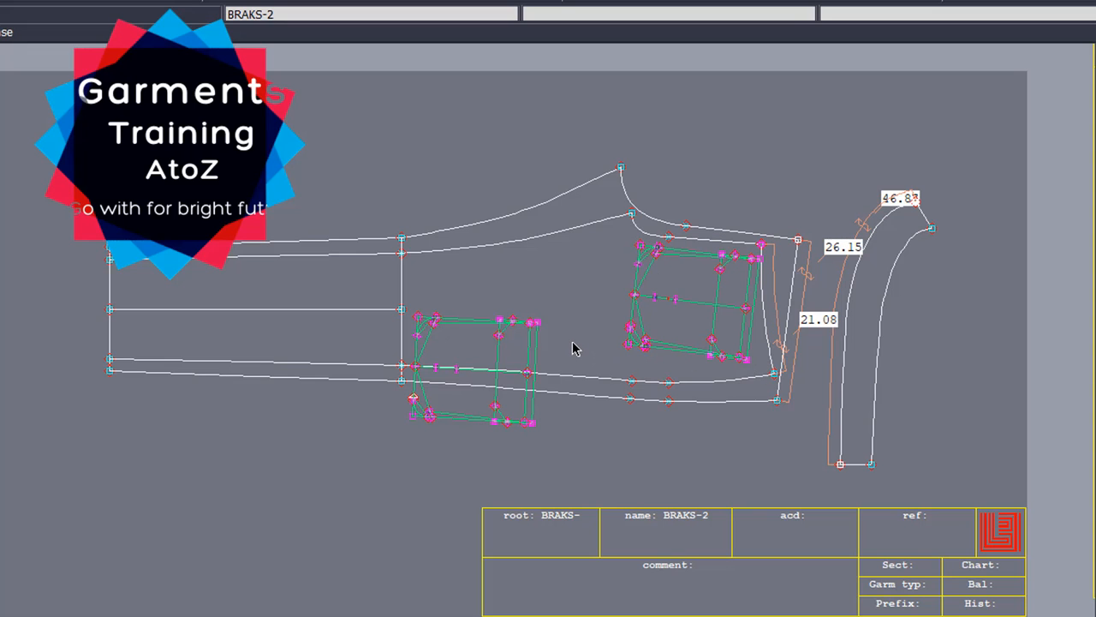
click(321, 347)
click(323, 288)
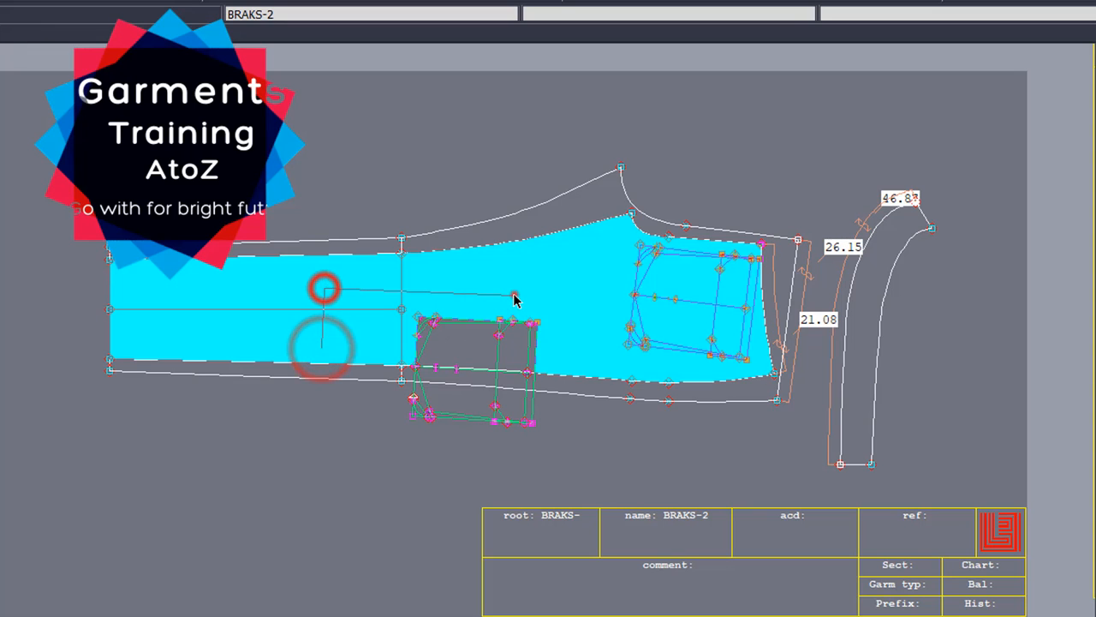
click(513, 295)
click(486, 348)
click(420, 337)
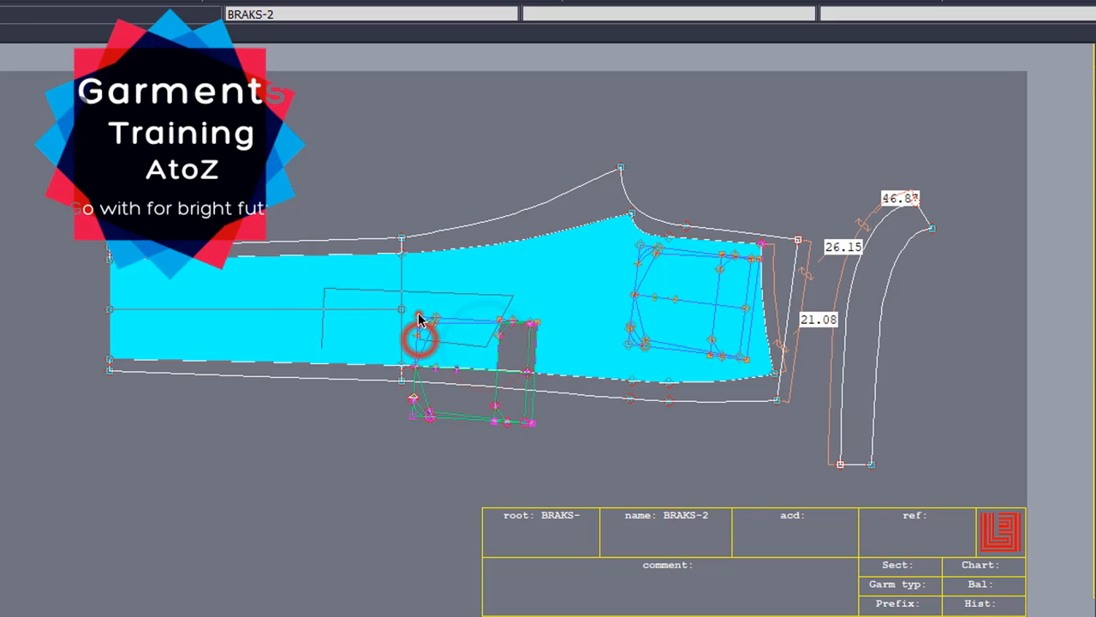
click(418, 315)
- Fill the remaining flap and upper pocket areas and extract the inner leg as a new piece
click(520, 345)
click(565, 345)
click(526, 313)
click(651, 313)
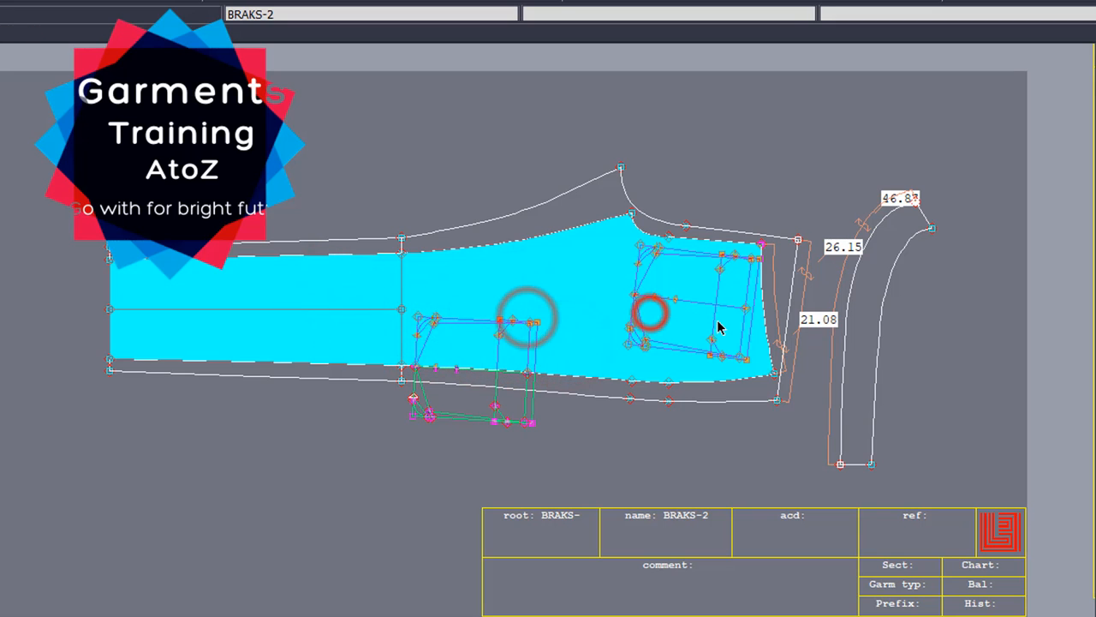
click(753, 327)
click(727, 278)
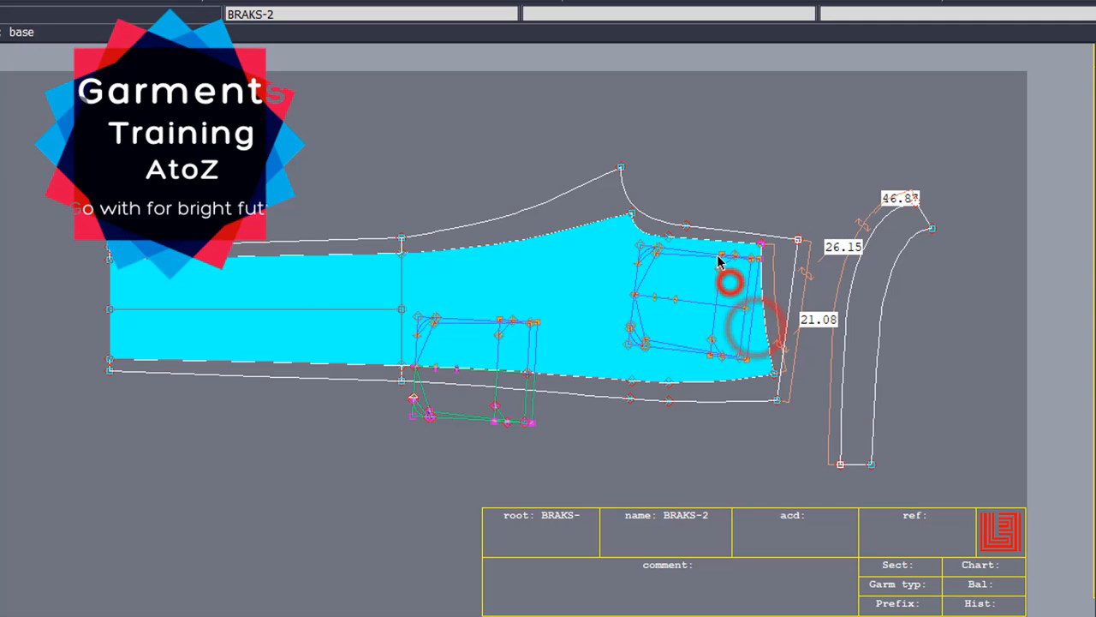
click(718, 246)
click(746, 254)
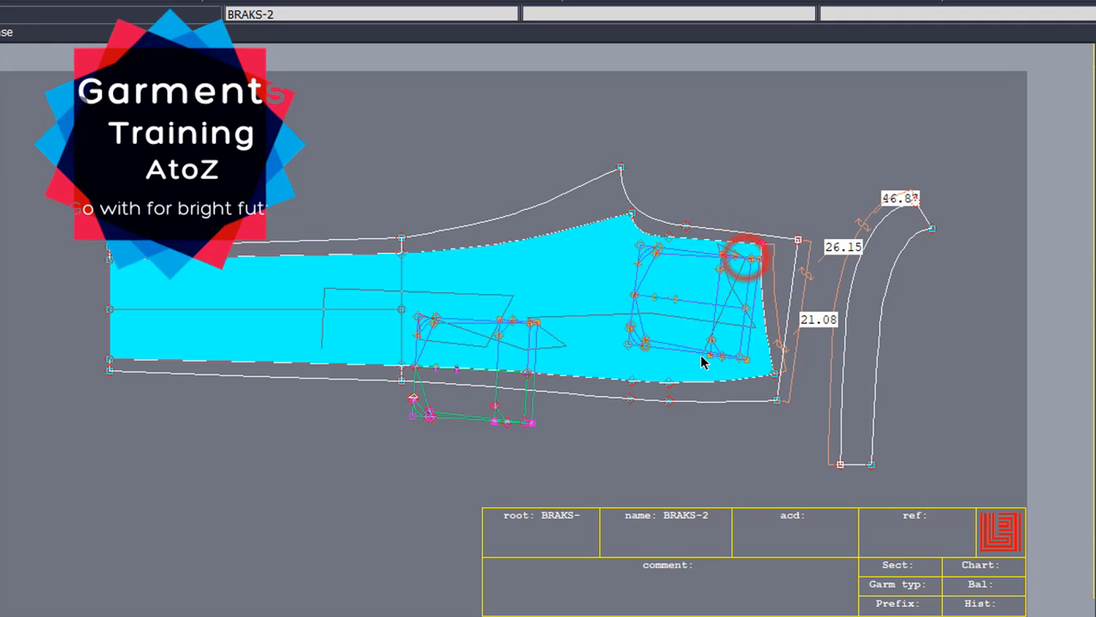
click(701, 355)
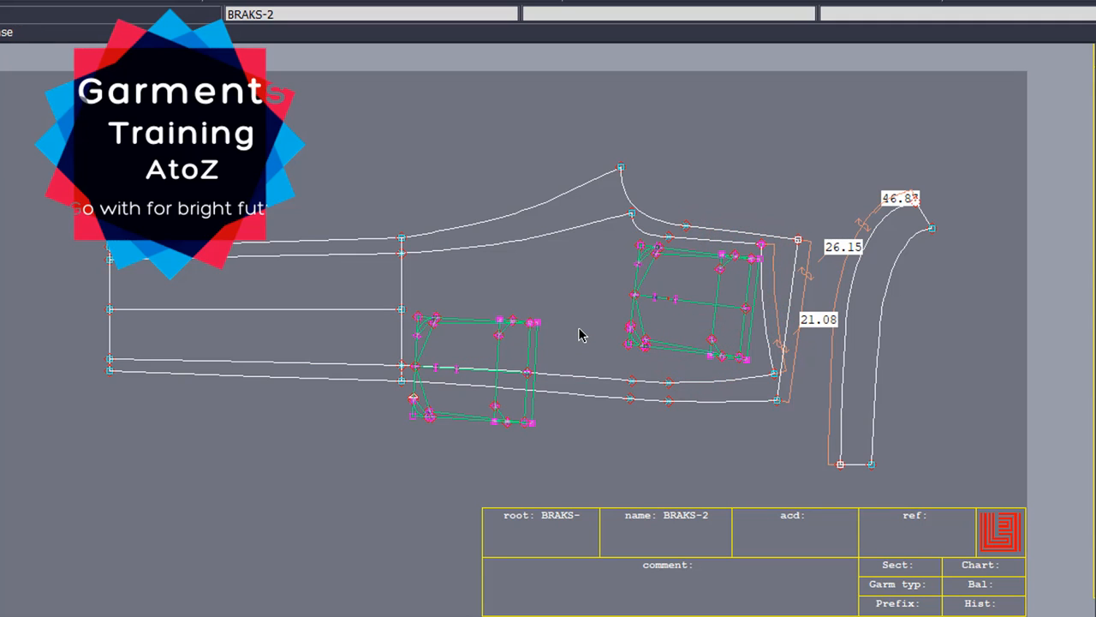
key(Page_Down)
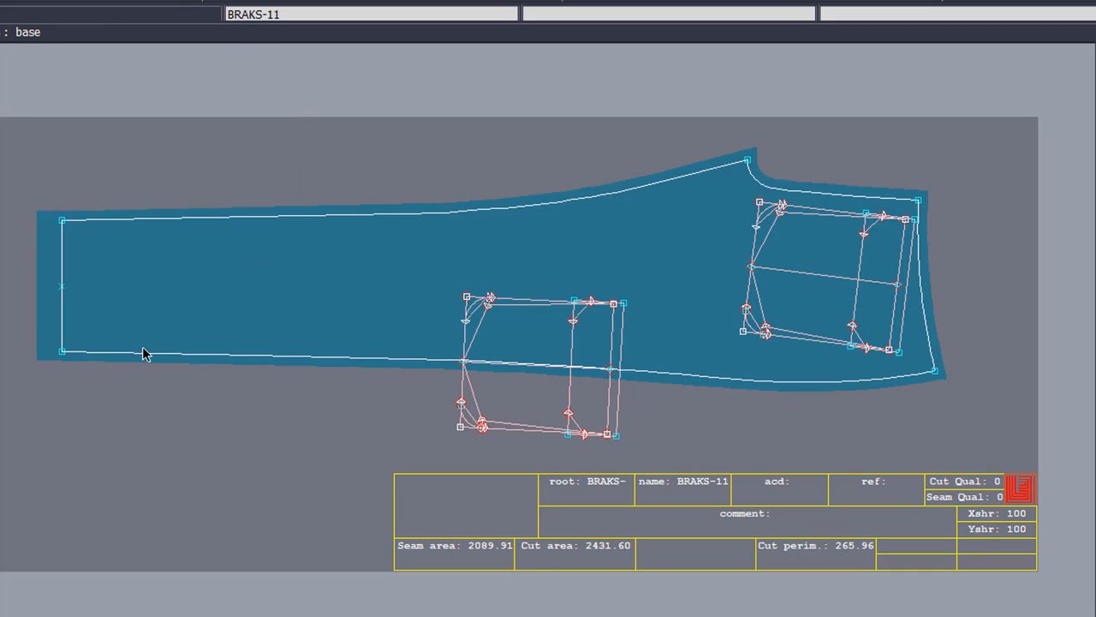
- Change the extracted leg's upper hem corner to Previous symmetry and its lower hem corner to Next symmetry
click(4, 190)
click(139, 372)
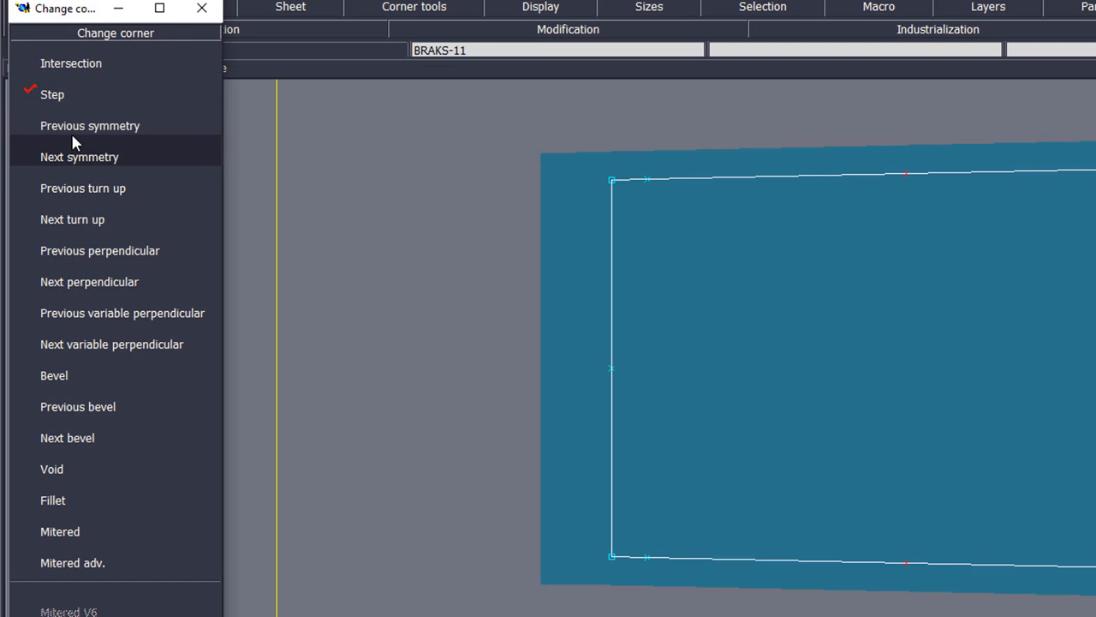
click(77, 127)
click(625, 179)
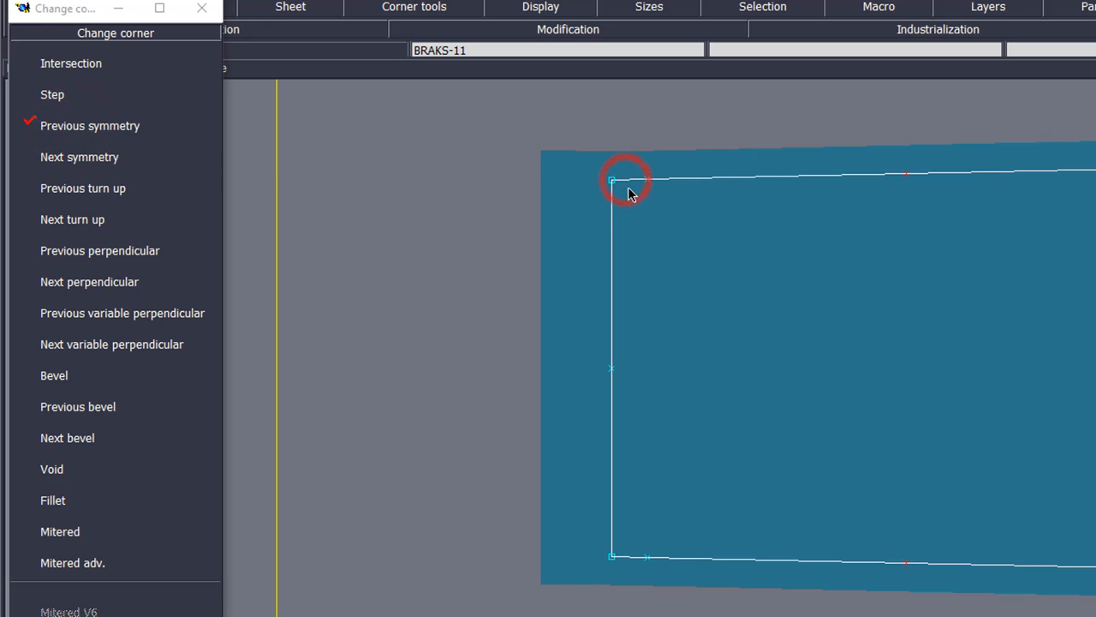
click(111, 157)
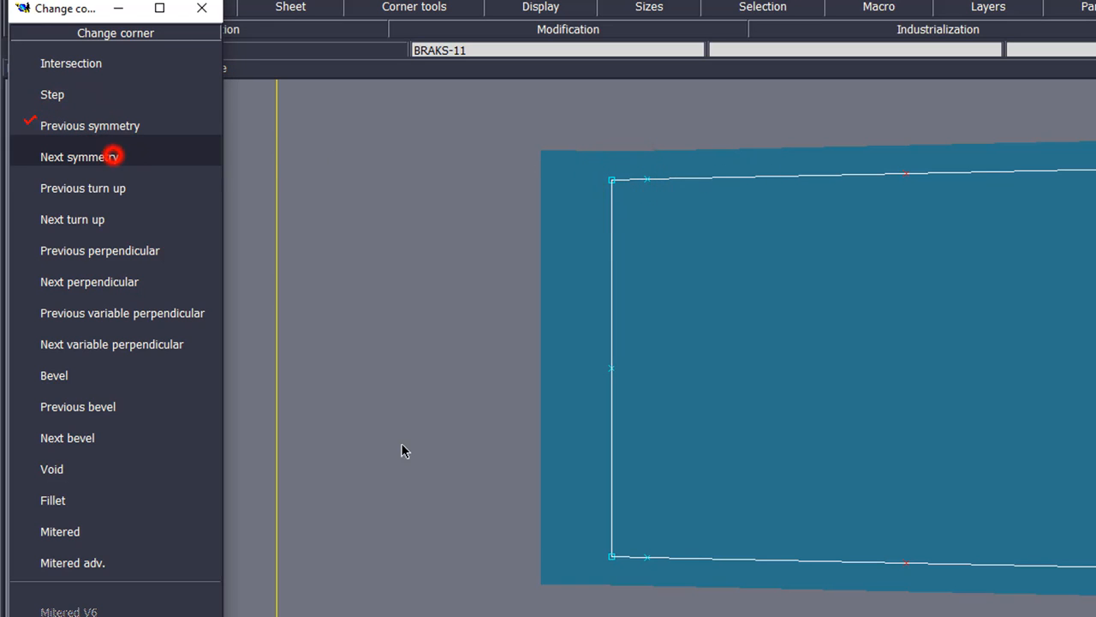
click(623, 549)
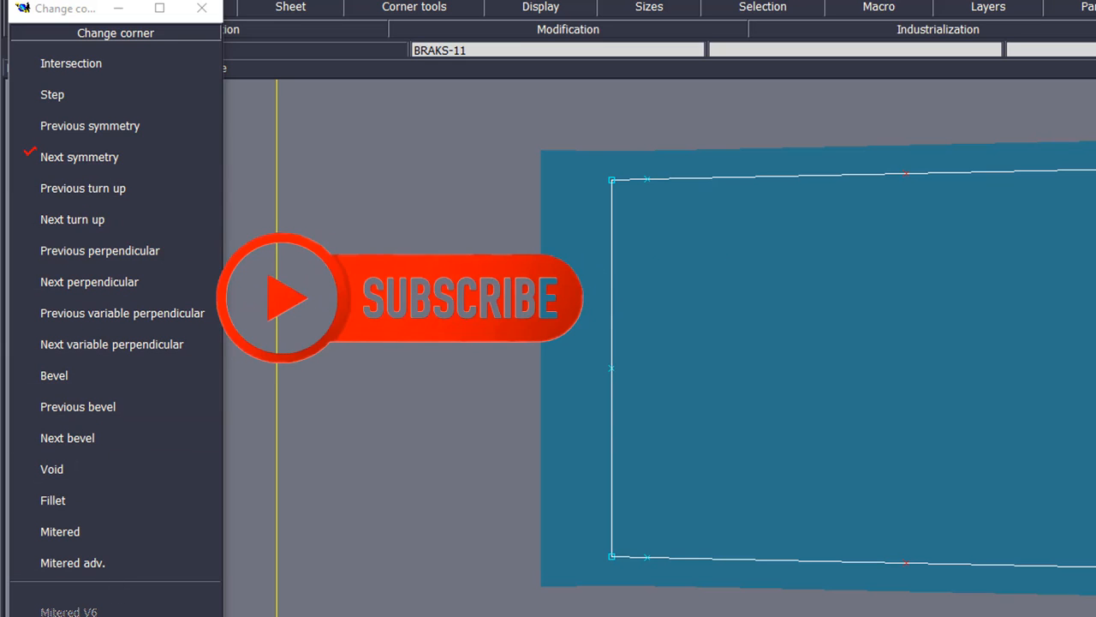
click(113, 615)
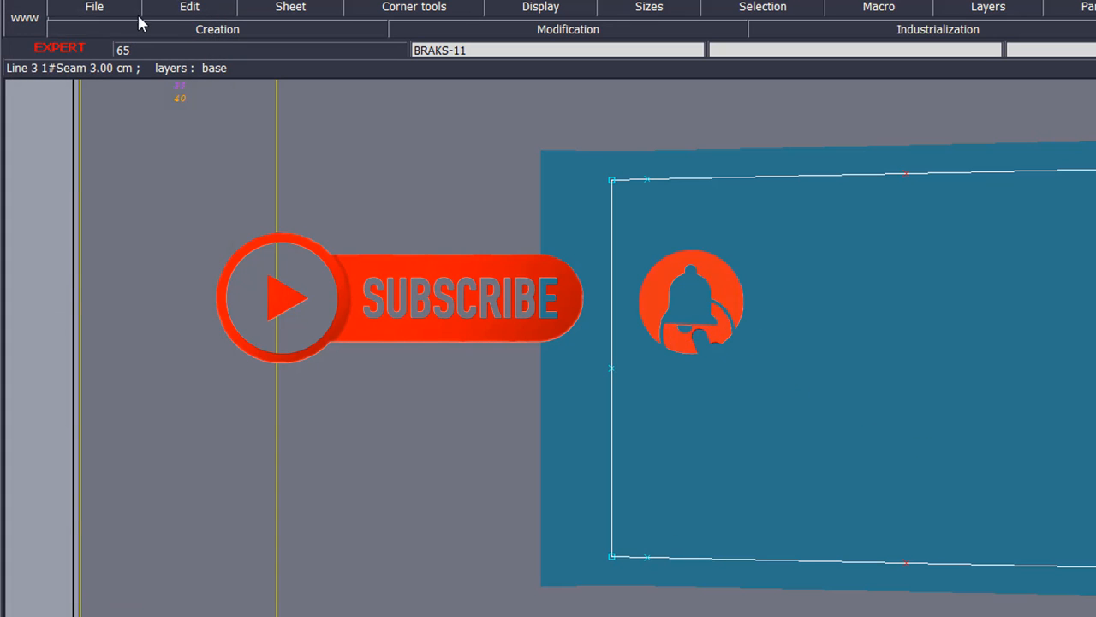
- Check the library access paths for the Pants-02 folder and accept them
click(111, 11)
click(162, 397)
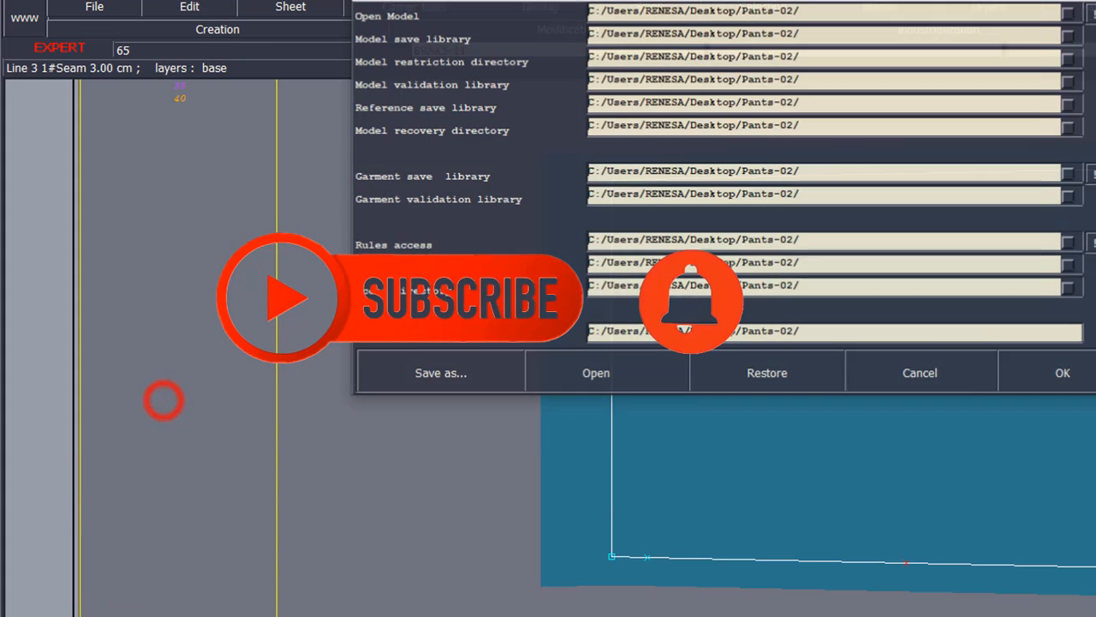
click(1051, 372)
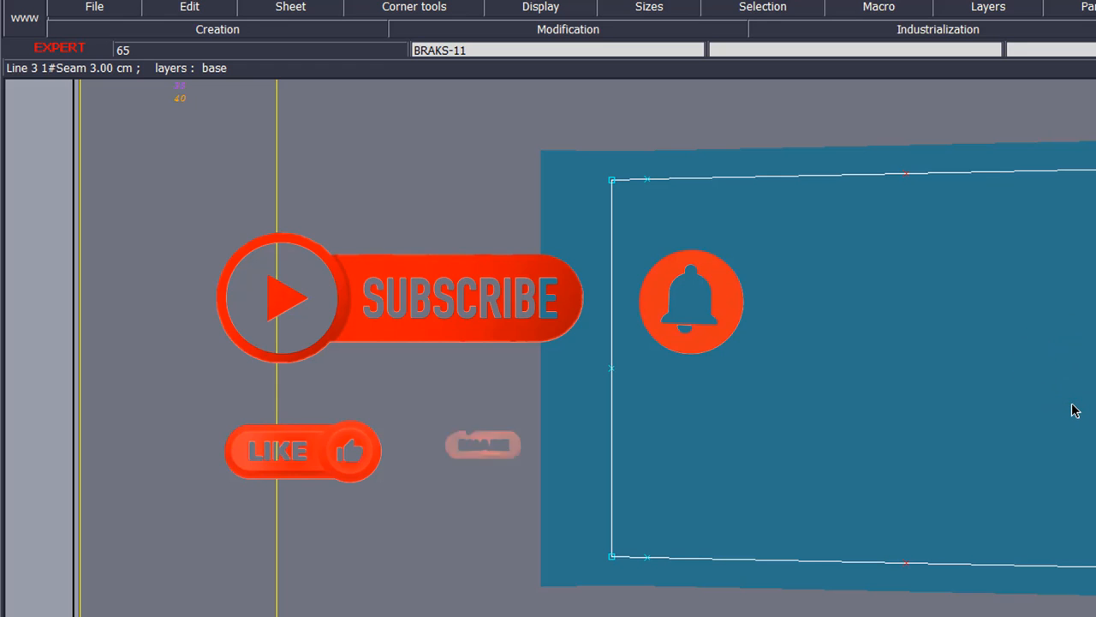
- Show the overview of all sheets and return to the BRAKS-2 construction sheet
key(j)
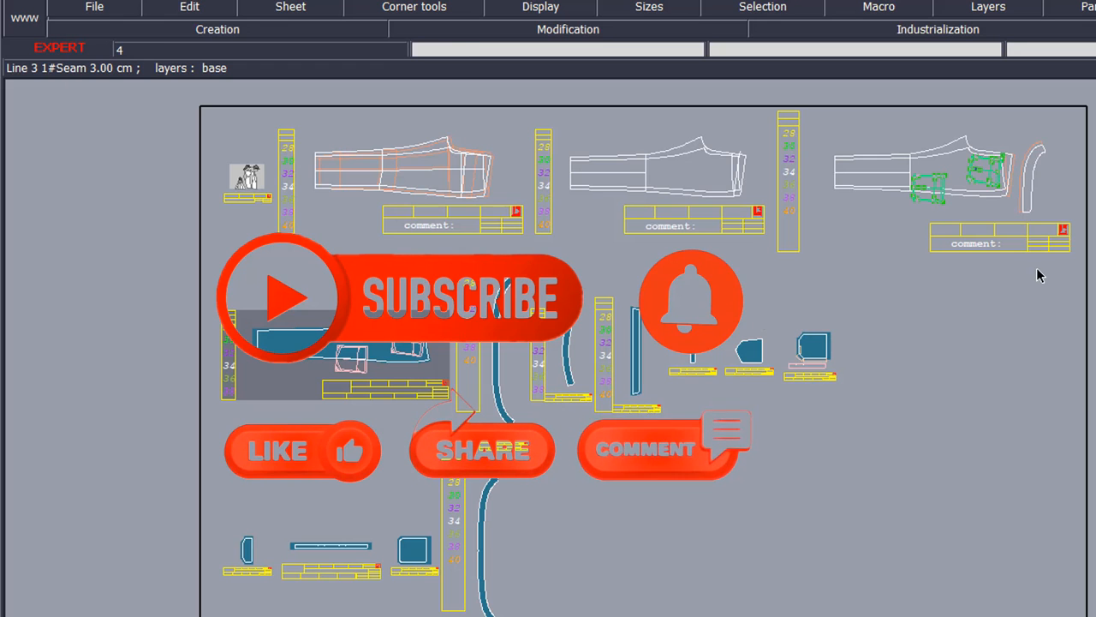
click(945, 212)
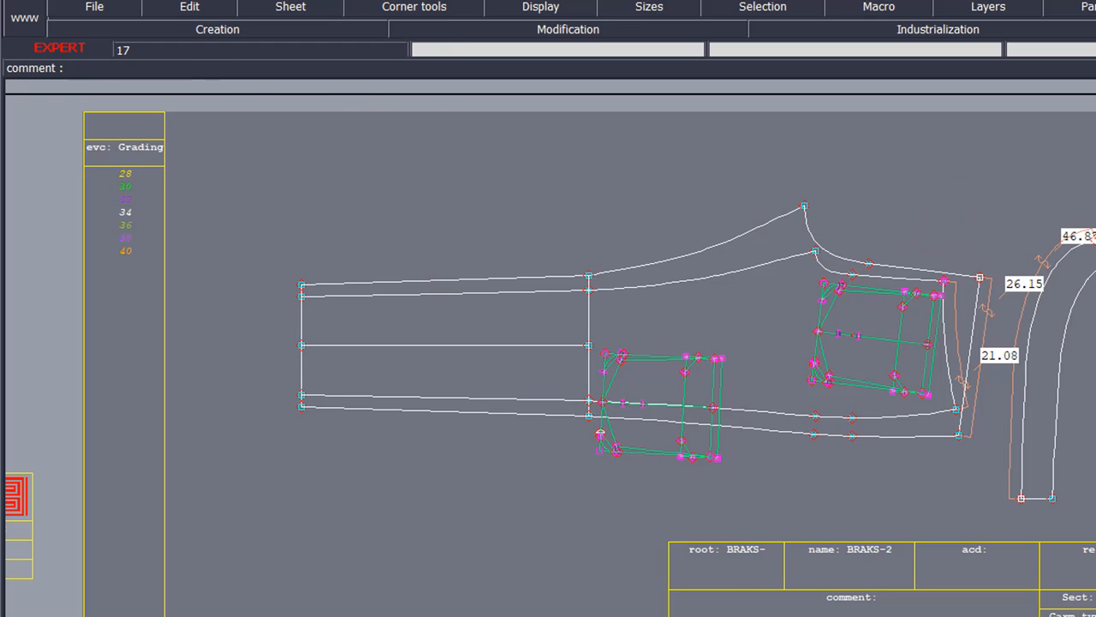